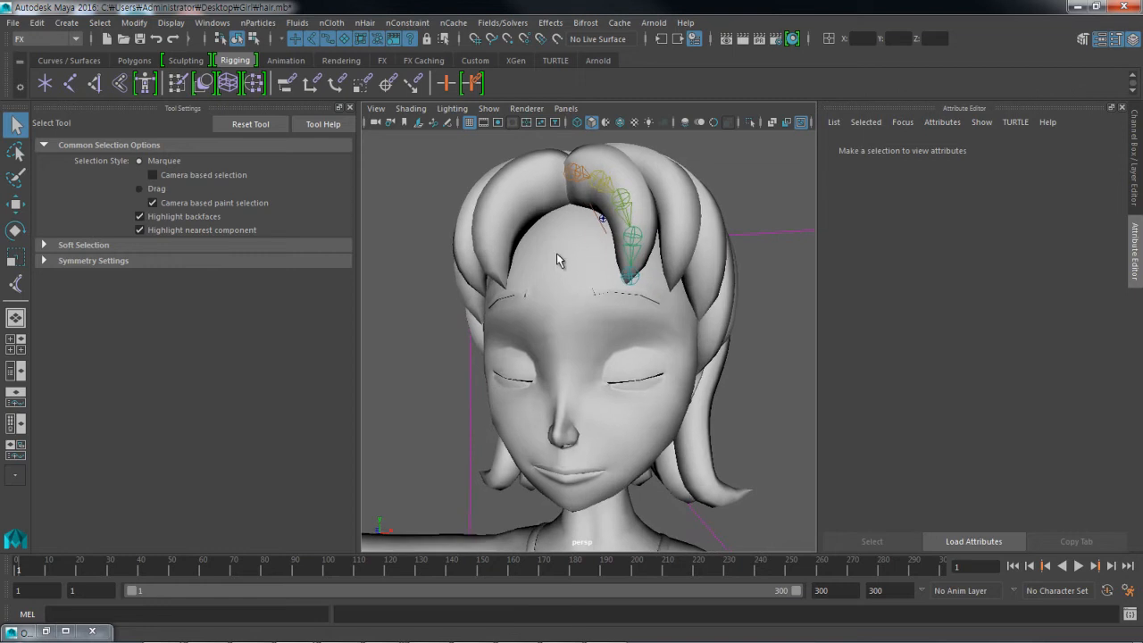
# Step: Open the Outliner and select hairSystem1 to bring up its shape attributes
pyautogui.click(580, 190)
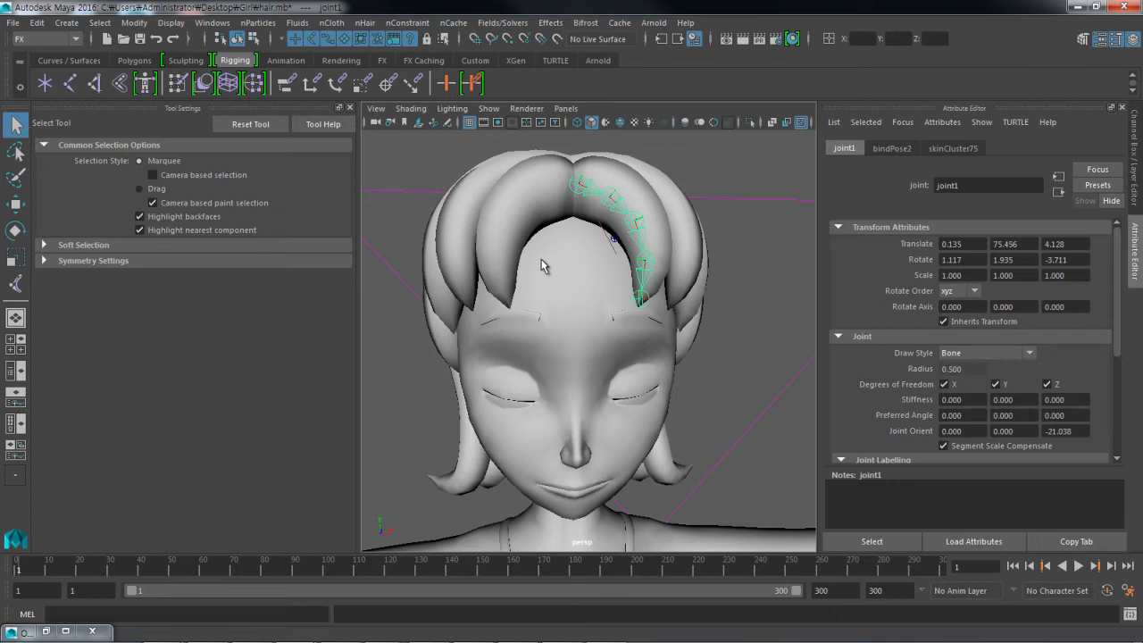
pyautogui.moveTo(523, 268)
pyautogui.keyDown('alt'); pyautogui.mouseDown()
pyautogui.moveTo(505, 256)
pyautogui.moveTo(505, 268)
pyautogui.mouseUp(); pyautogui.keyUp('alt')
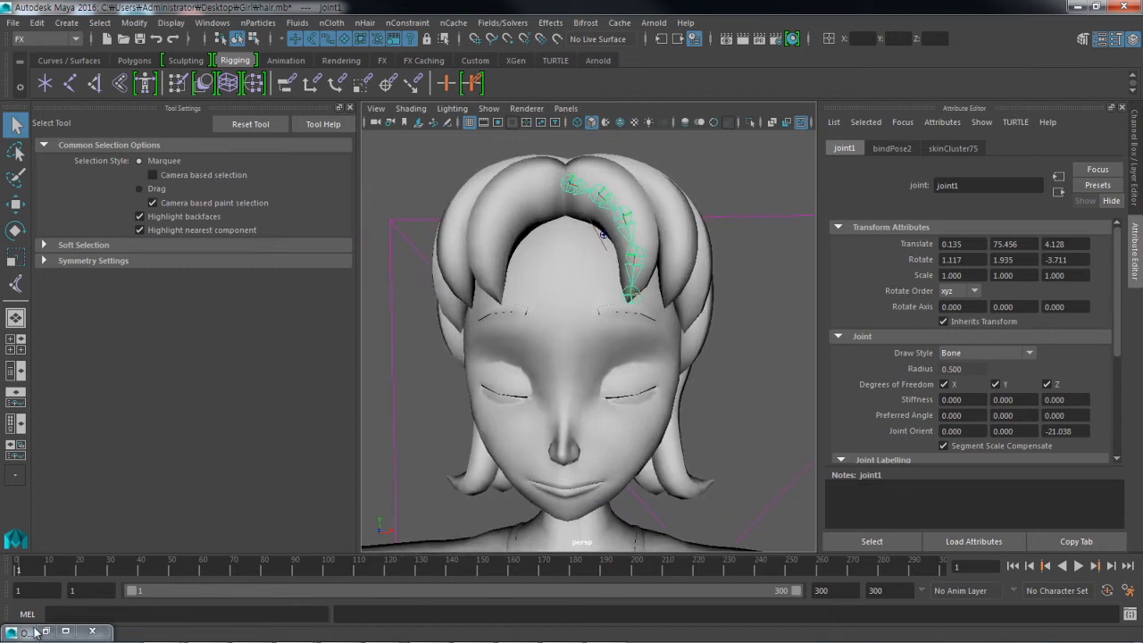
pyautogui.click(47, 631)
pyautogui.click(212, 270)
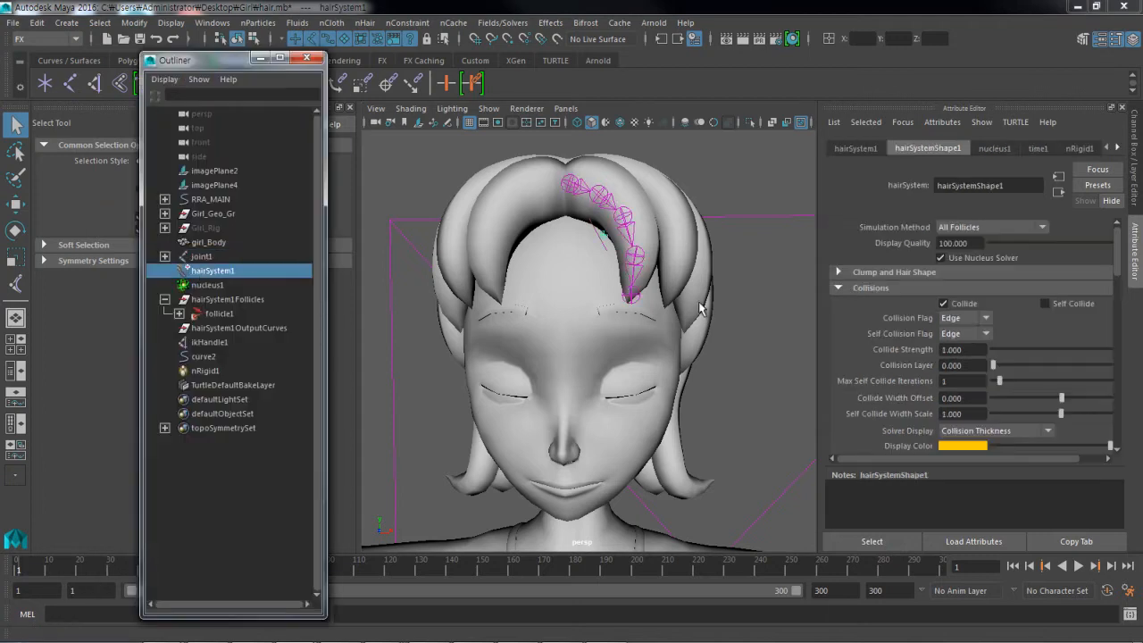
# Step: Set hairSystemShape1's Solver Display to Self Collision Thickness and show the viewport in wireframe
pyautogui.click(981, 431)
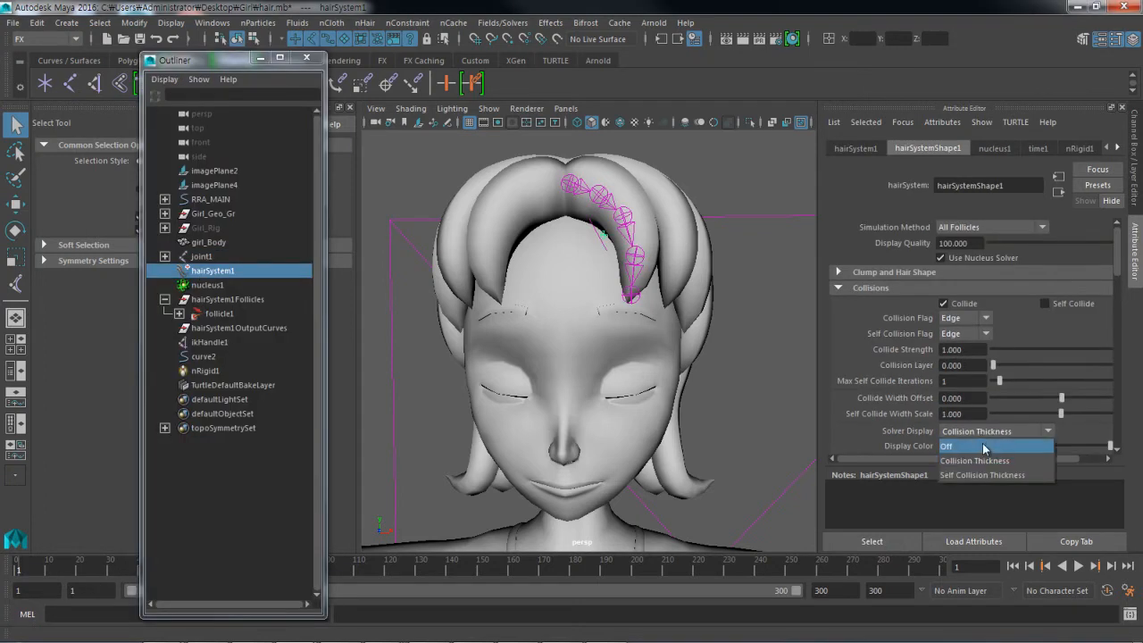
pyautogui.click(968, 475)
pyautogui.moveTo(498, 244)
pyautogui.keyDown('alt'); pyautogui.mouseDown()
pyautogui.moveTo(518, 283)
pyautogui.moveTo(581, 303)
pyautogui.moveTo(573, 348)
pyautogui.mouseUp(); pyautogui.keyUp('alt')
pyautogui.press('4')
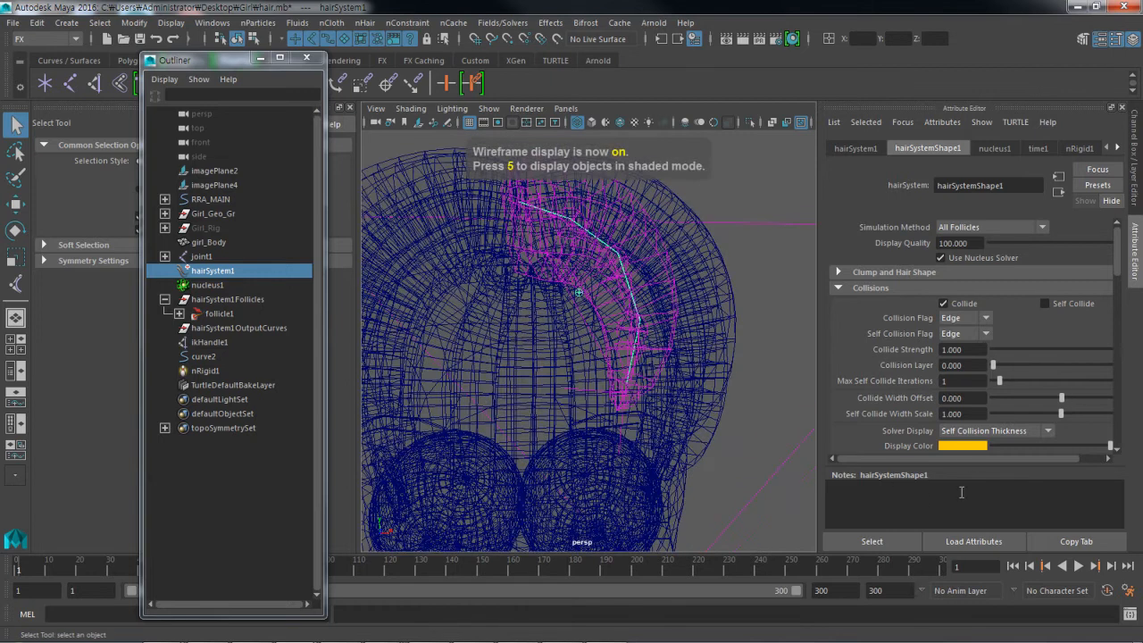
# Step: Set the hair system's Solver Display back to Collision Thickness and play the simulation
pyautogui.moveTo(1061, 414)
pyautogui.mouseDown()
pyautogui.moveTo(1076, 415)
pyautogui.moveTo(1062, 414)
pyautogui.mouseUp()
pyautogui.hotkey('ctrl', 'z')
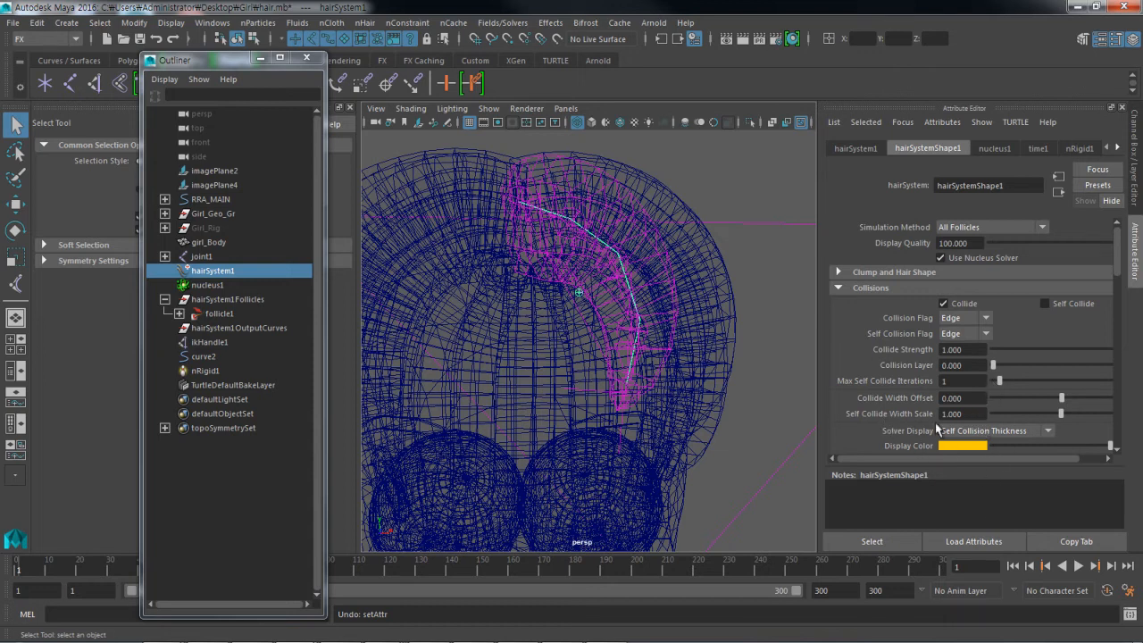
pyautogui.click(964, 434)
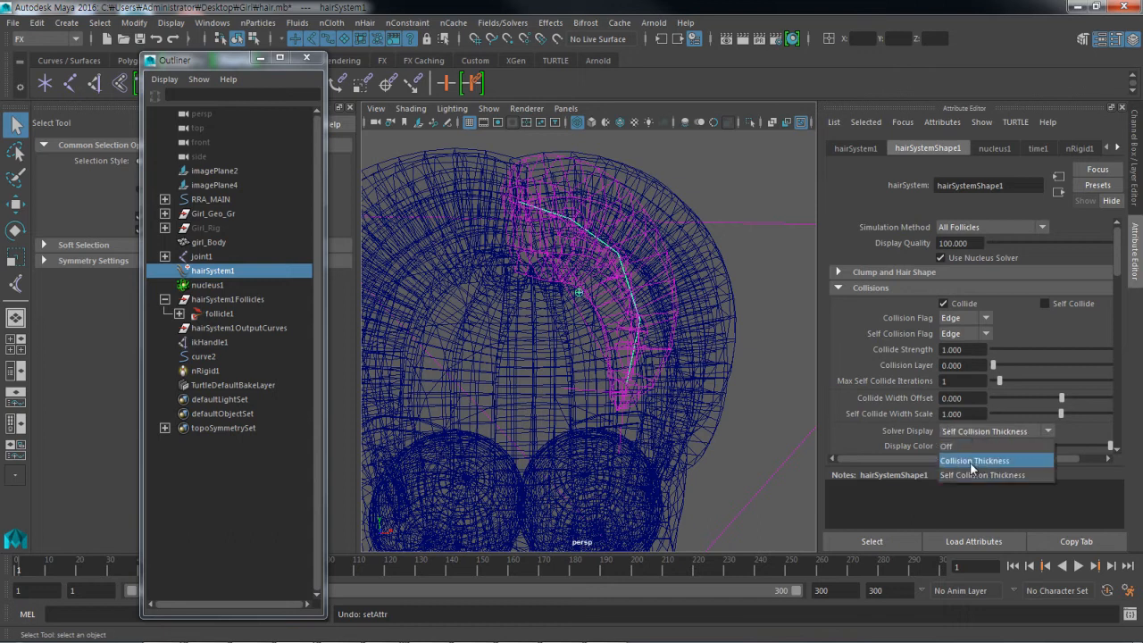
pyautogui.click(973, 461)
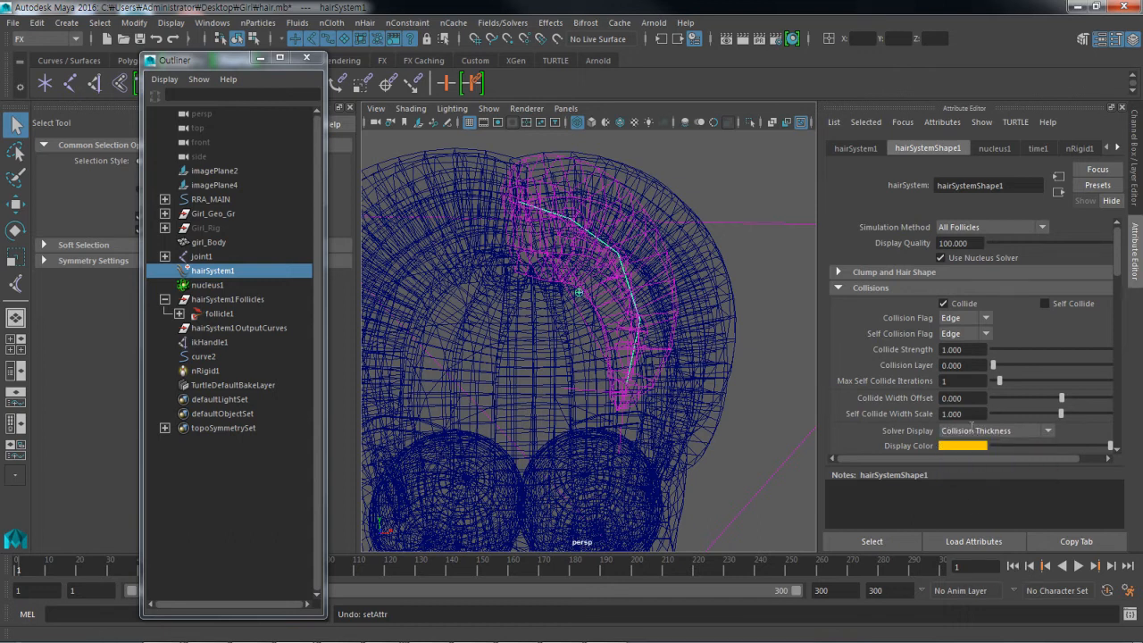
pyautogui.click(1077, 565)
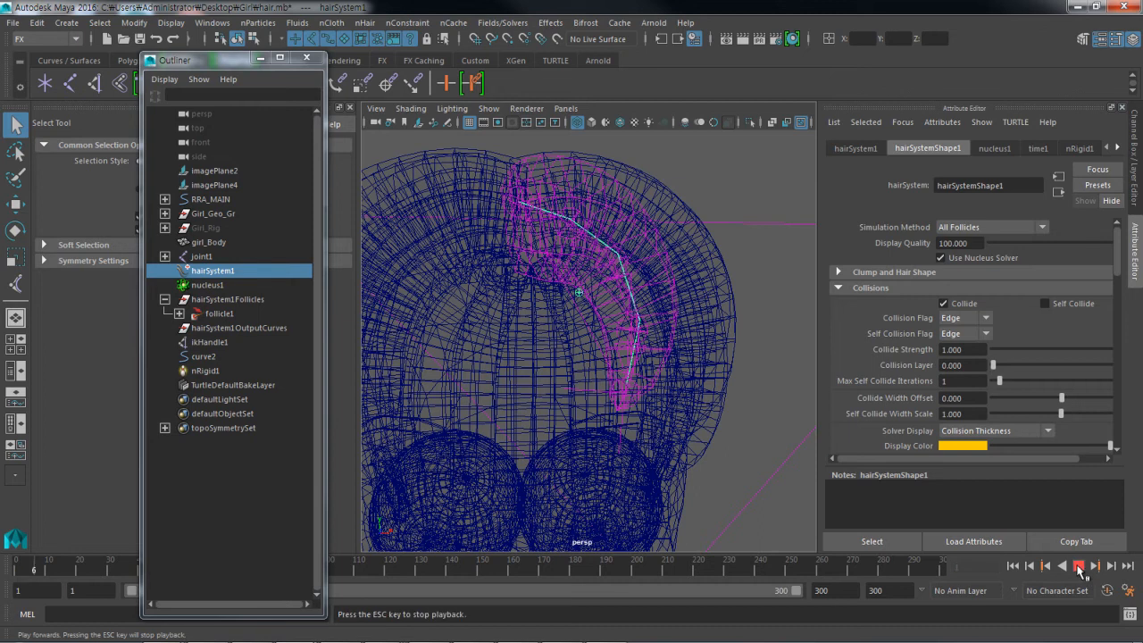
pyautogui.keyDown('alt'); pyautogui.moveTo(570, 349); pyautogui.dragTo(568, 362); pyautogui.keyUp('alt')
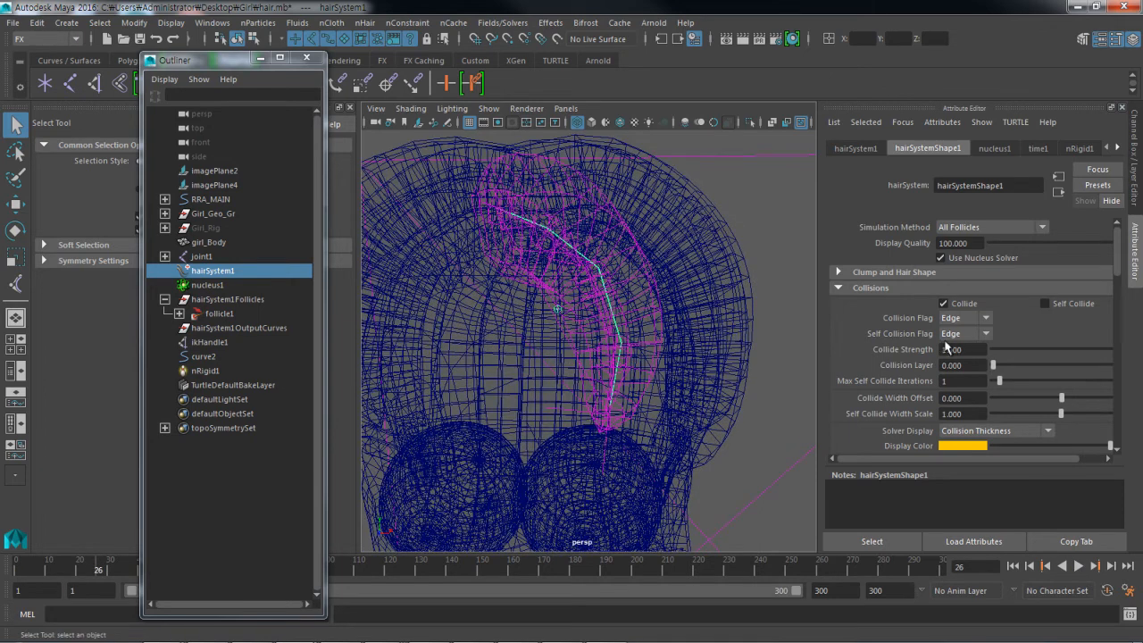
pyautogui.click(1078, 565)
# Step: Try the hair system's Self Collide Width Scale at 10, set it to 2 and replay the simulation from the first frame
pyautogui.click(969, 417)
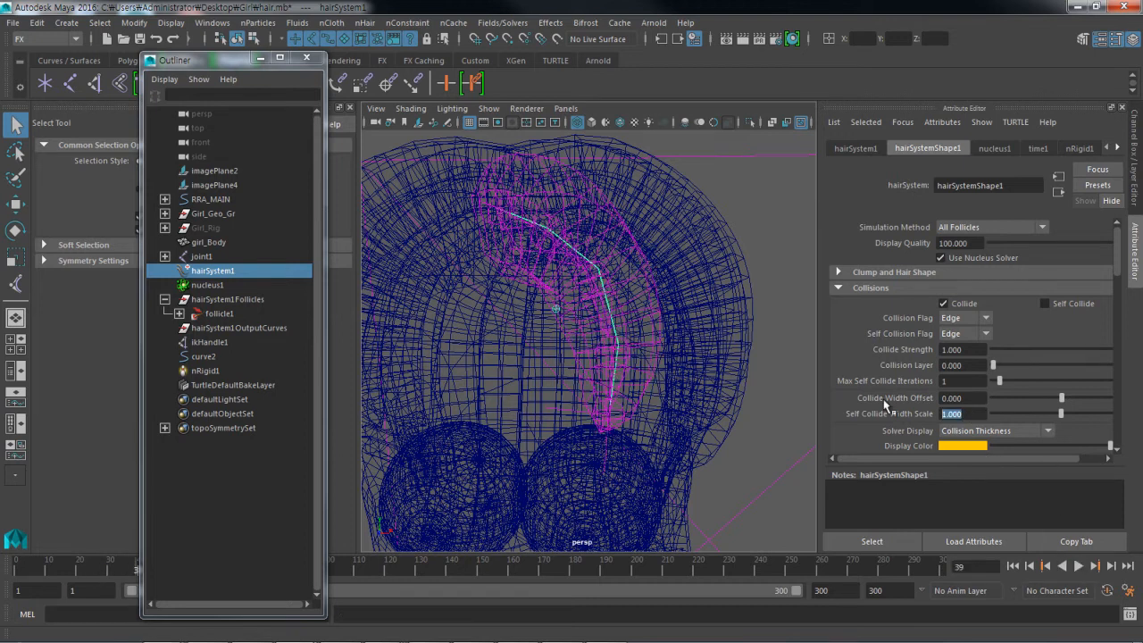
pyautogui.press('Return')
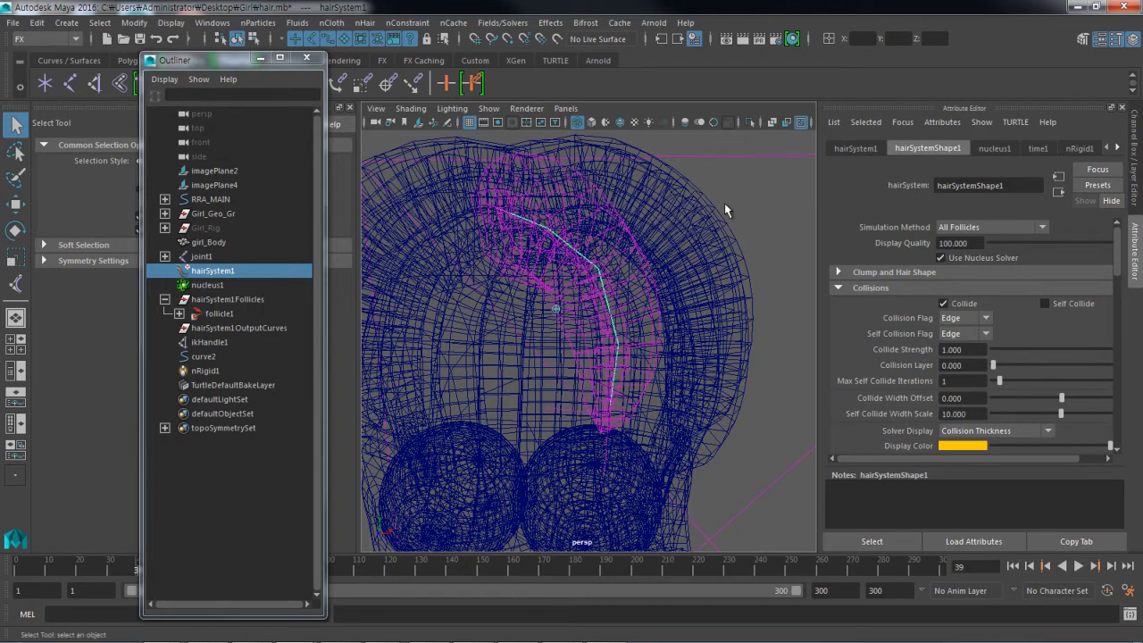
pyautogui.click(962, 412)
pyautogui.write('2')
pyautogui.press('Return')
pyautogui.click(1012, 565)
pyautogui.click(1077, 565)
pyautogui.click(1078, 565)
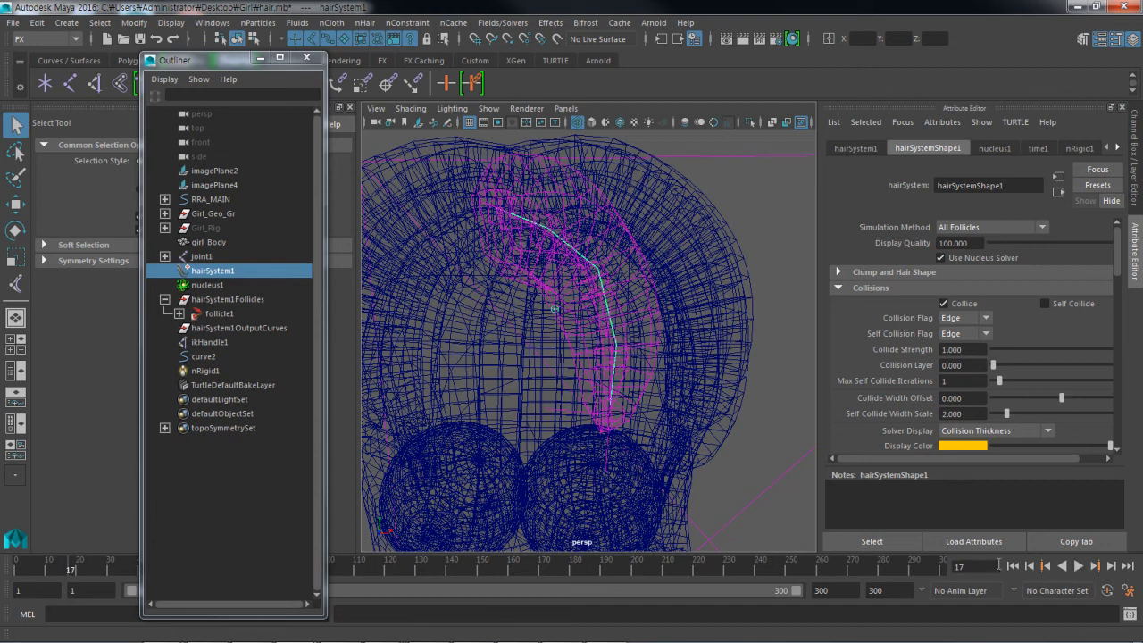
# Step: Set the hair system's Collide Width Offset to 0.5 and play the simulation, inspecting the collision volumes around the hair strand
pyautogui.click(961, 398)
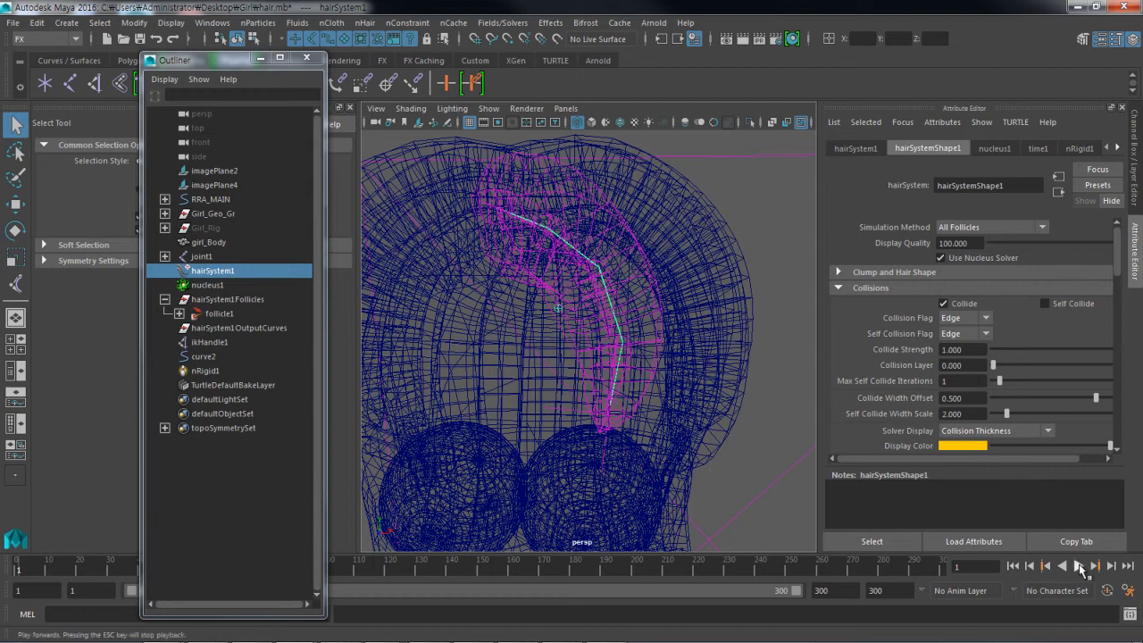
pyautogui.click(1080, 565)
pyautogui.keyDown('alt'); pyautogui.moveTo(513, 240); pyautogui.dragTo(589, 294); pyautogui.keyUp('alt')
pyautogui.click(1078, 567)
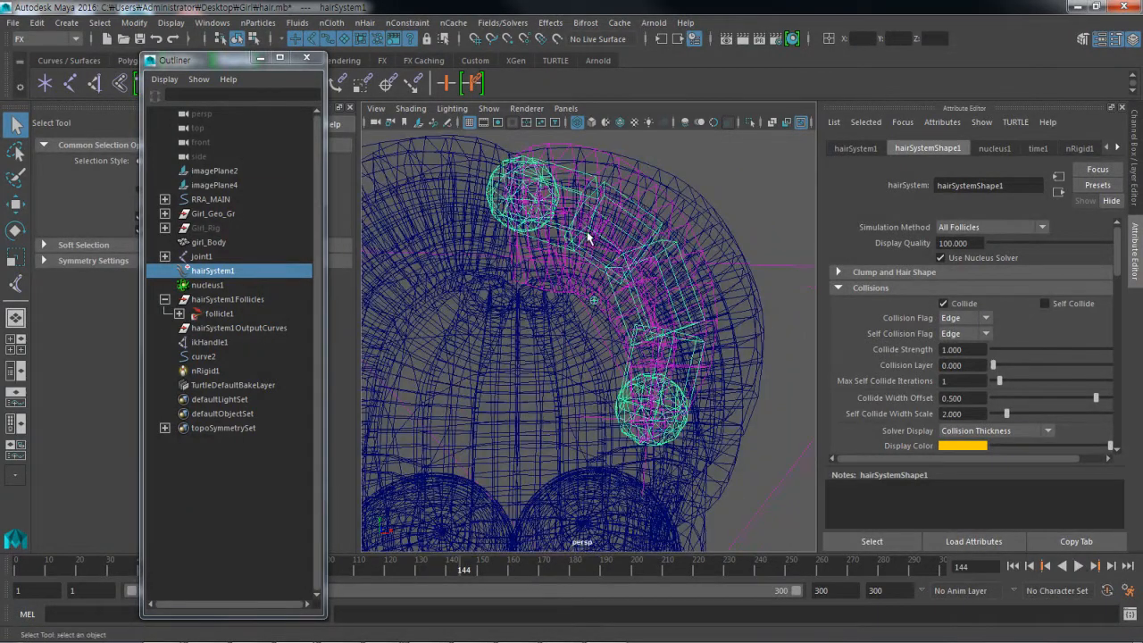
pyautogui.keyDown('alt'); pyautogui.moveTo(530, 228); pyautogui.dragTo(577, 275); pyautogui.keyUp('alt')
pyautogui.click(1012, 565)
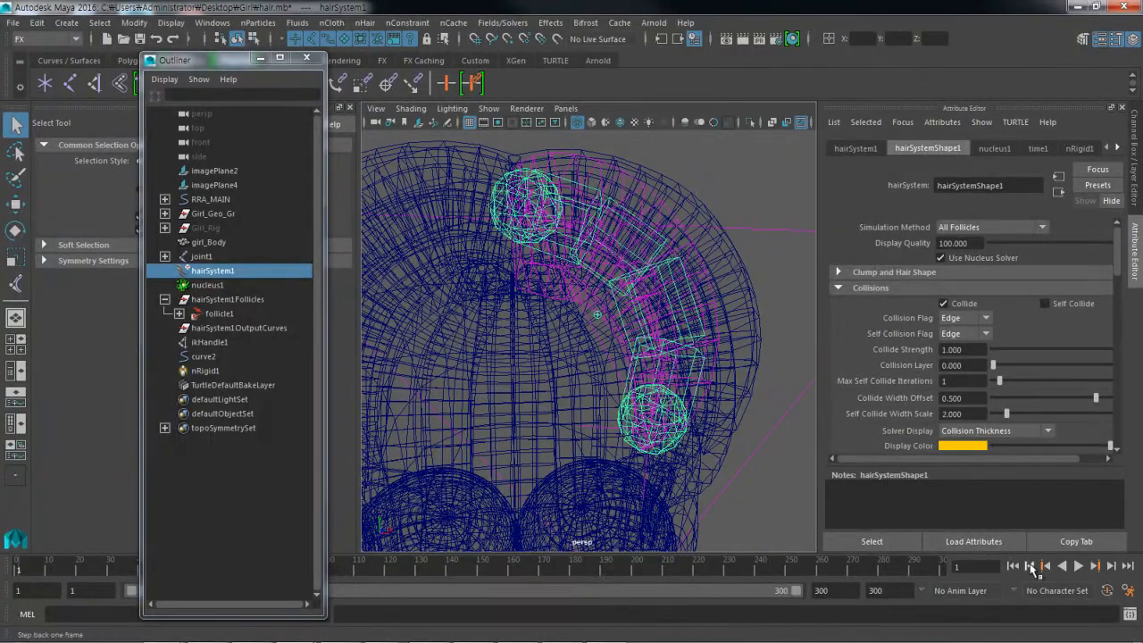
pyautogui.click(1077, 566)
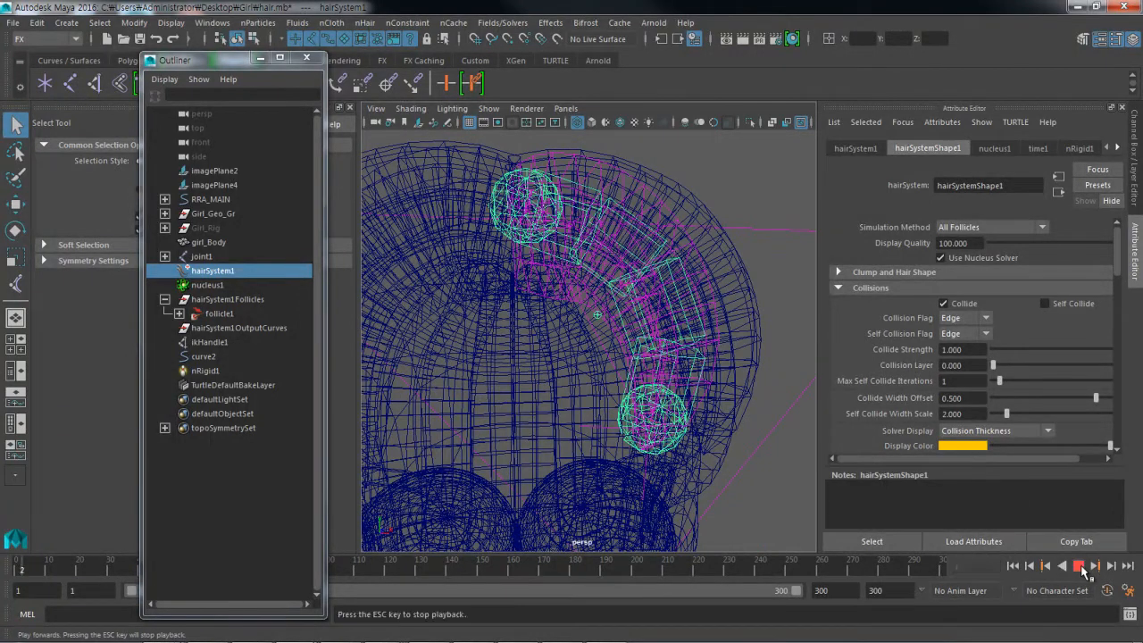
# Step: Set the Collide Width Offset to 0.2 and replay the simulation from the first frame
pyautogui.doubleClick(951, 398)
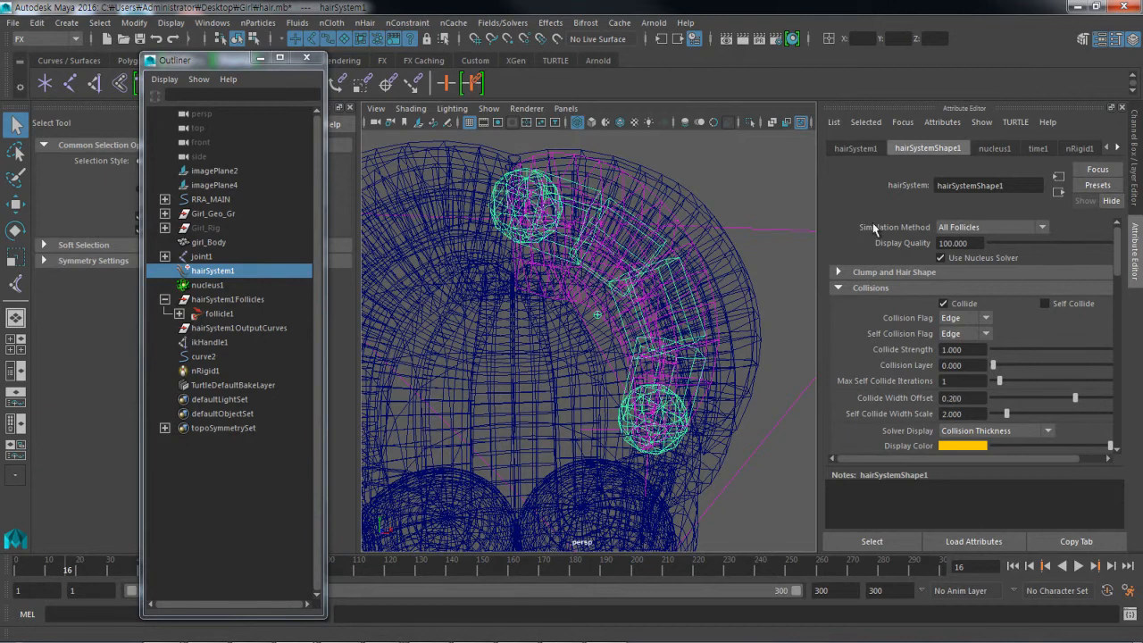
pyautogui.click(1014, 566)
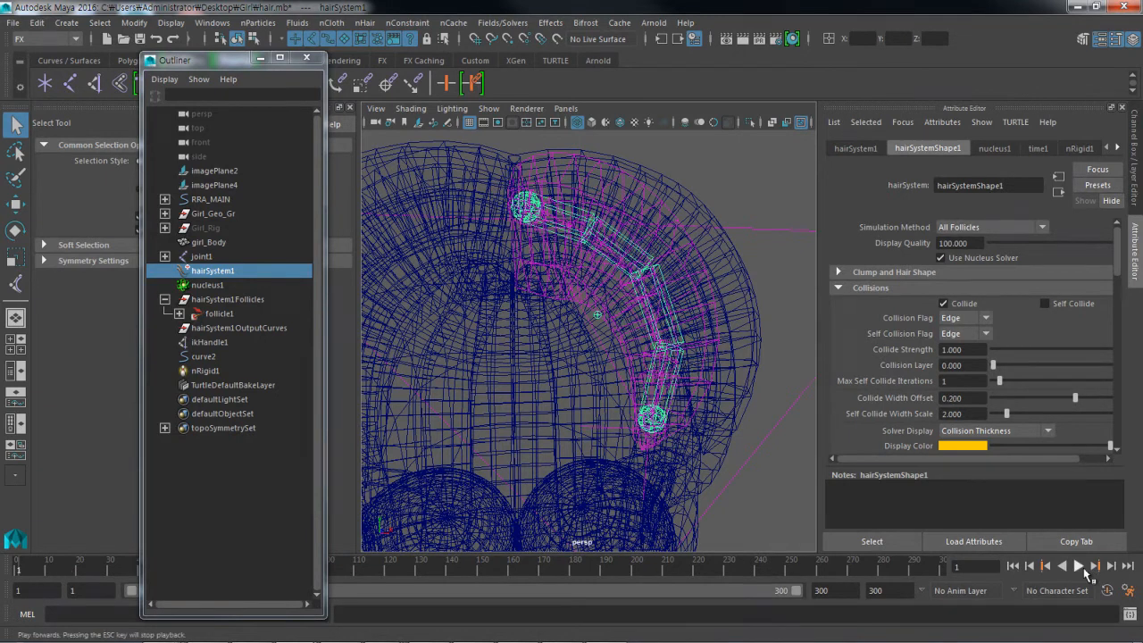
pyautogui.click(1081, 566)
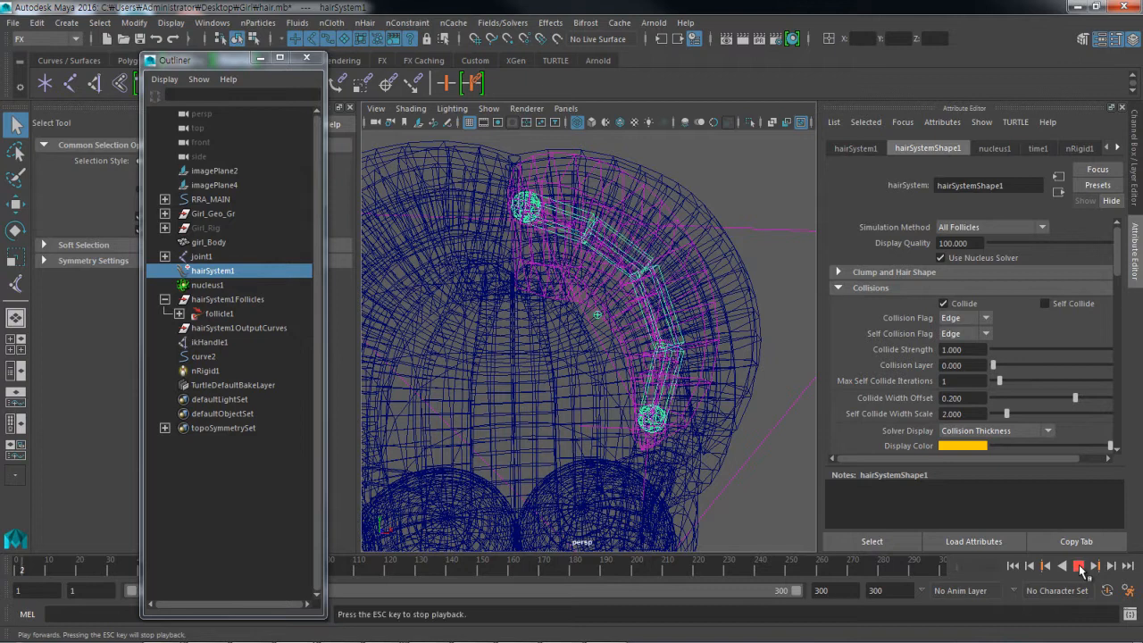
# Step: Set the Collide Width Offset back to 0.5 and run the simulation again from the first frame
pyautogui.doubleClick(963, 403)
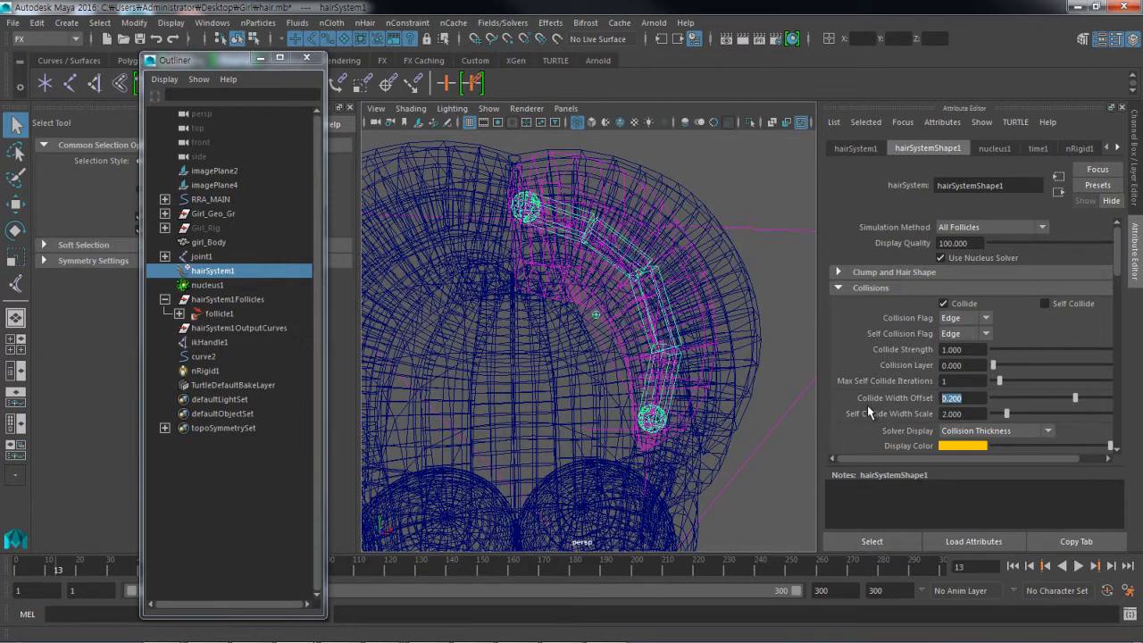
pyautogui.write('0.5')
pyautogui.press('Return')
pyautogui.click(1014, 567)
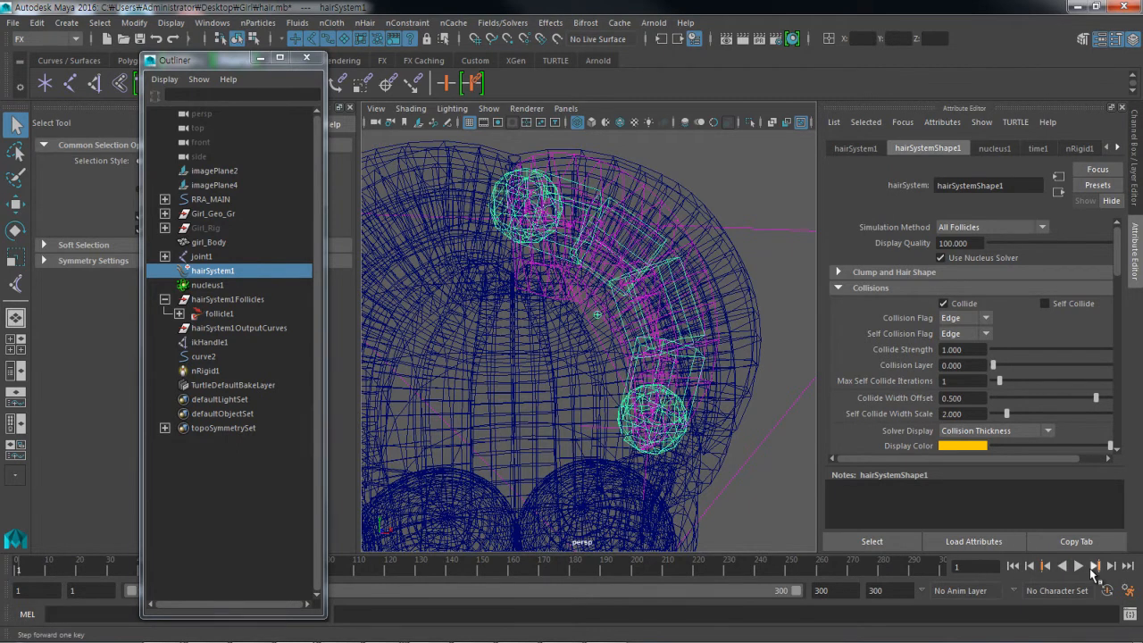
pyautogui.click(1082, 567)
# Step: Set the Self Collide Width Scale to 5 and replay the simulation from the first frame
pyautogui.doubleClick(942, 413)
pyautogui.write('5')
pyautogui.press('Return')
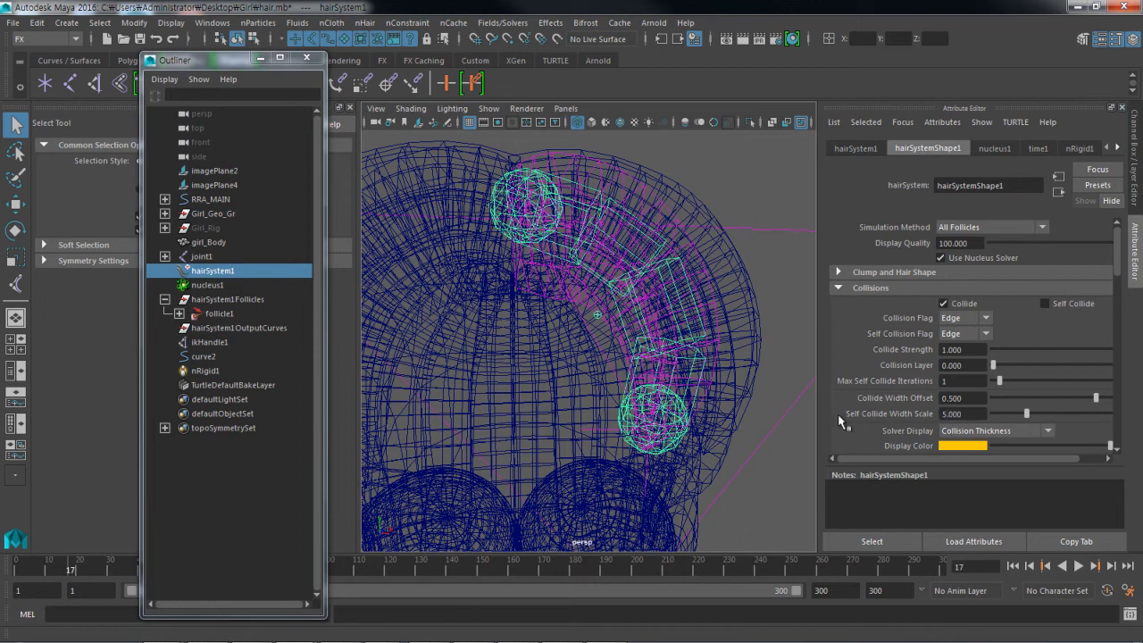
pyautogui.click(1014, 566)
pyautogui.click(1079, 566)
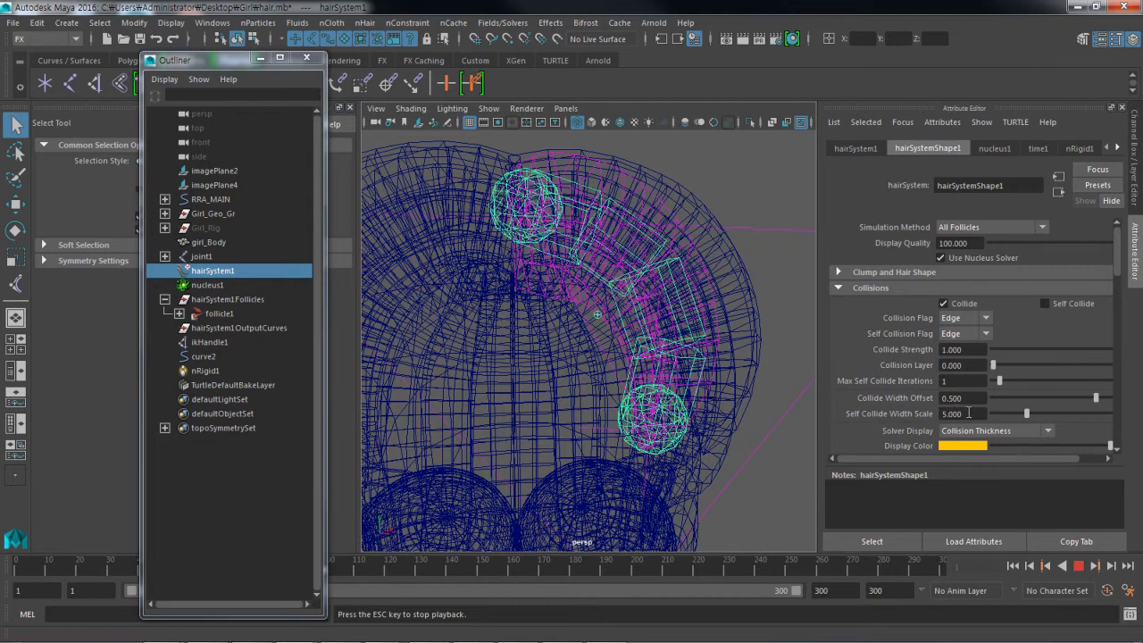
pyautogui.click(1078, 566)
# Step: Set the Self Collide Width Scale to 3, replay the simulation from several view angles and return to the first frame
pyautogui.click(968, 416)
pyautogui.write('3')
pyautogui.press('Return')
pyautogui.click(1012, 566)
pyautogui.click(1079, 566)
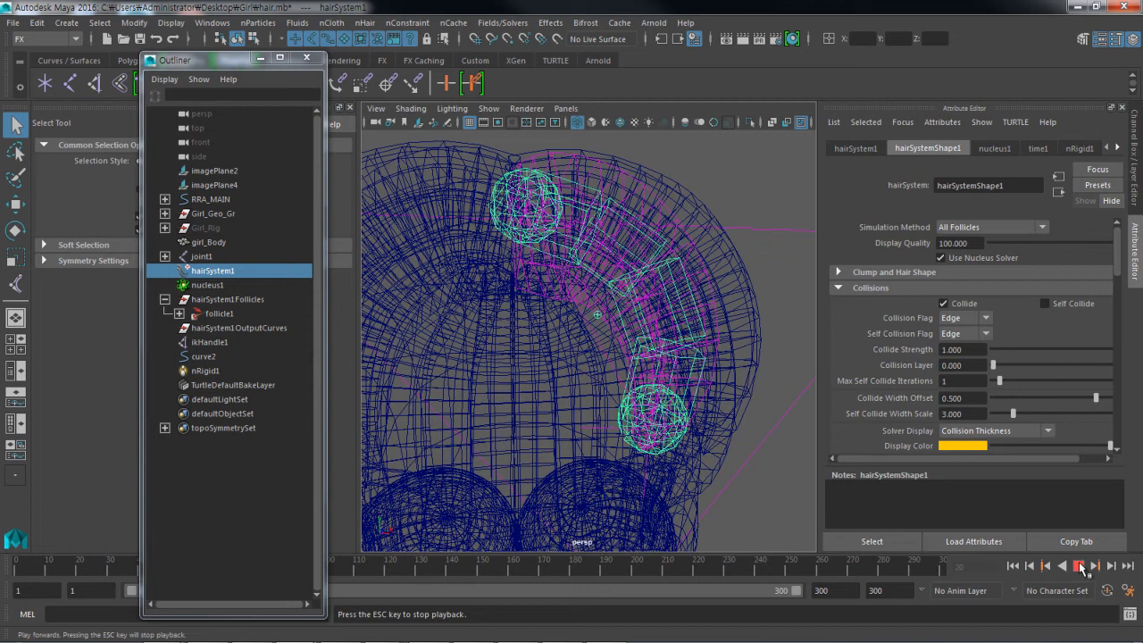
pyautogui.click(1079, 566)
pyautogui.moveTo(538, 366)
pyautogui.keyDown('alt'); pyautogui.mouseDown()
pyautogui.moveTo(523, 341)
pyautogui.moveTo(541, 348)
pyautogui.mouseUp(); pyautogui.keyUp('alt')
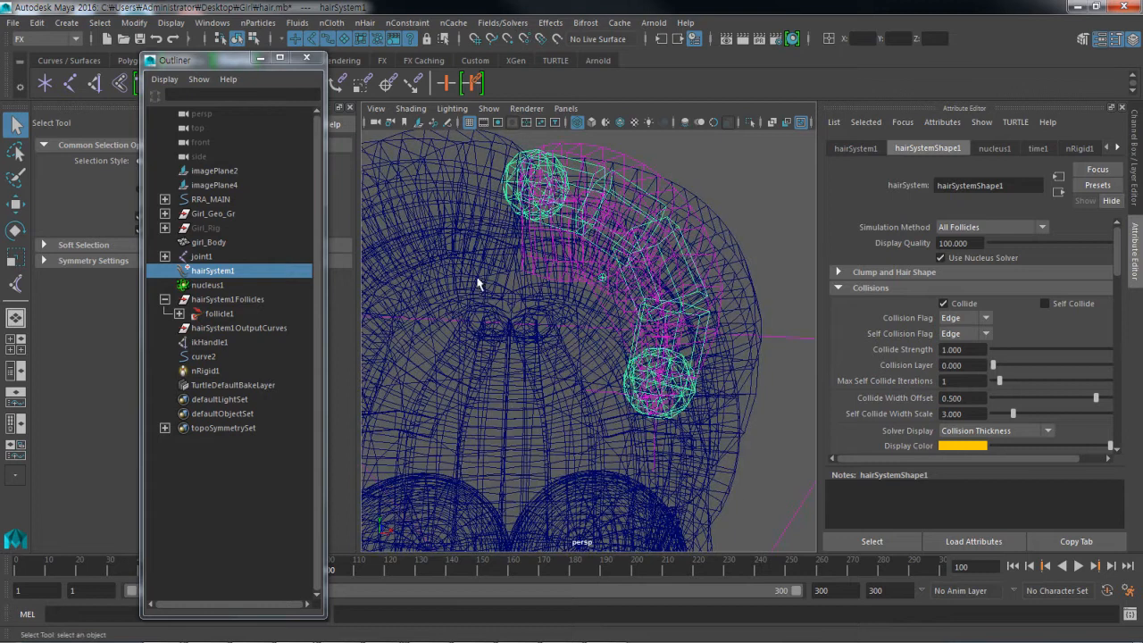
pyautogui.keyDown('alt'); pyautogui.moveTo(473, 279); pyautogui.dragTo(509, 318); pyautogui.keyUp('alt')
pyautogui.click(1013, 566)
pyautogui.click(1078, 566)
pyautogui.click(1078, 566)
pyautogui.click(1014, 566)
# Step: Select the girl_Body head mesh to show its nRigid attributes and switch the viewport to shaded display
pyautogui.keyDown('alt'); pyautogui.moveTo(464, 323); pyautogui.dragTo(546, 360); pyautogui.keyUp('alt')
pyautogui.click(677, 460)
pyautogui.keyDown('alt'); pyautogui.moveTo(677, 460); pyautogui.dragTo(580, 381); pyautogui.keyUp('alt')
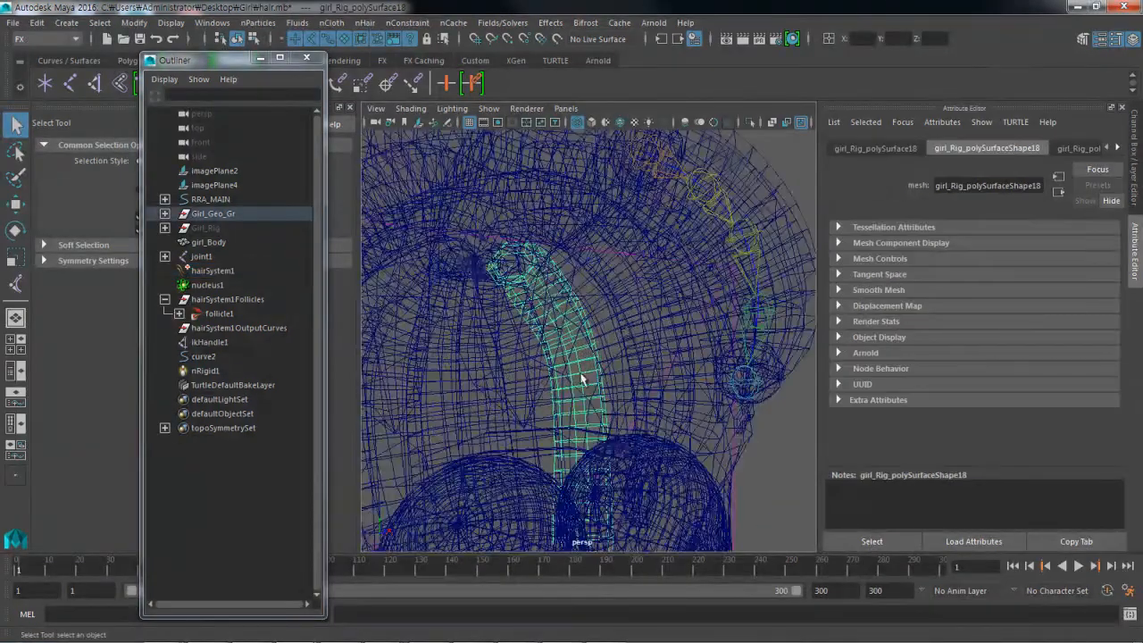
pyautogui.click(628, 296)
pyautogui.keyDown('alt'); pyautogui.moveTo(627, 295); pyautogui.dragTo(445, 301); pyautogui.keyUp('alt')
pyautogui.keyDown('alt'); pyautogui.moveTo(524, 319); pyautogui.dragTo(646, 301); pyautogui.keyUp('alt')
pyautogui.press('5')
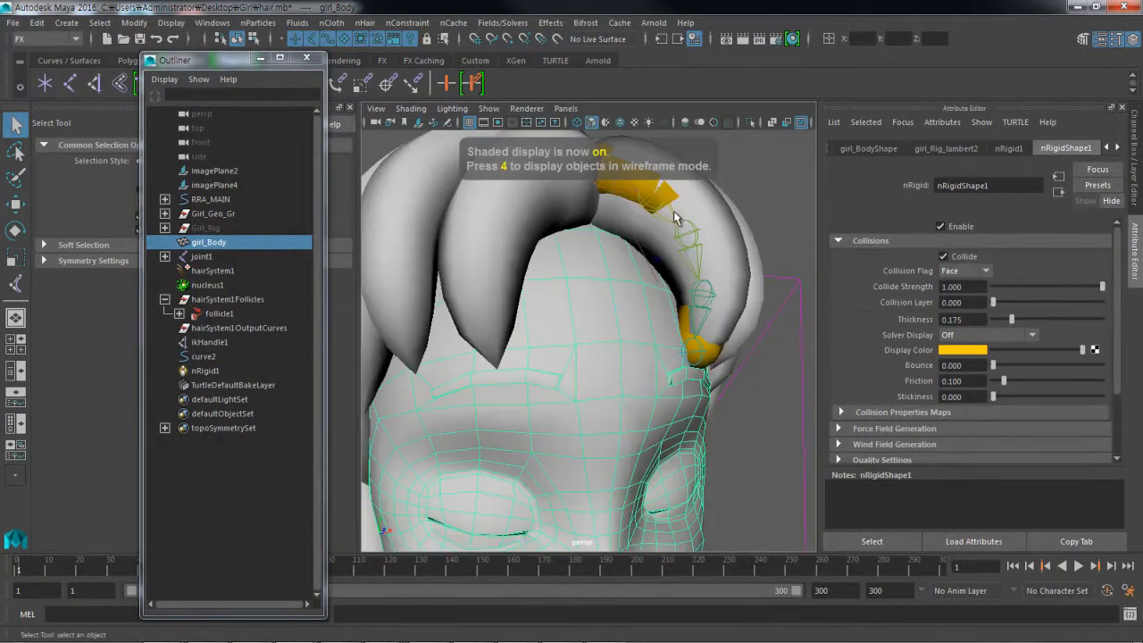
pyautogui.moveTo(560, 332)
pyautogui.keyDown('alt'); pyautogui.mouseDown()
pyautogui.moveTo(568, 327)
pyautogui.moveTo(331, 259)
pyautogui.mouseUp(); pyautogui.keyUp('alt')
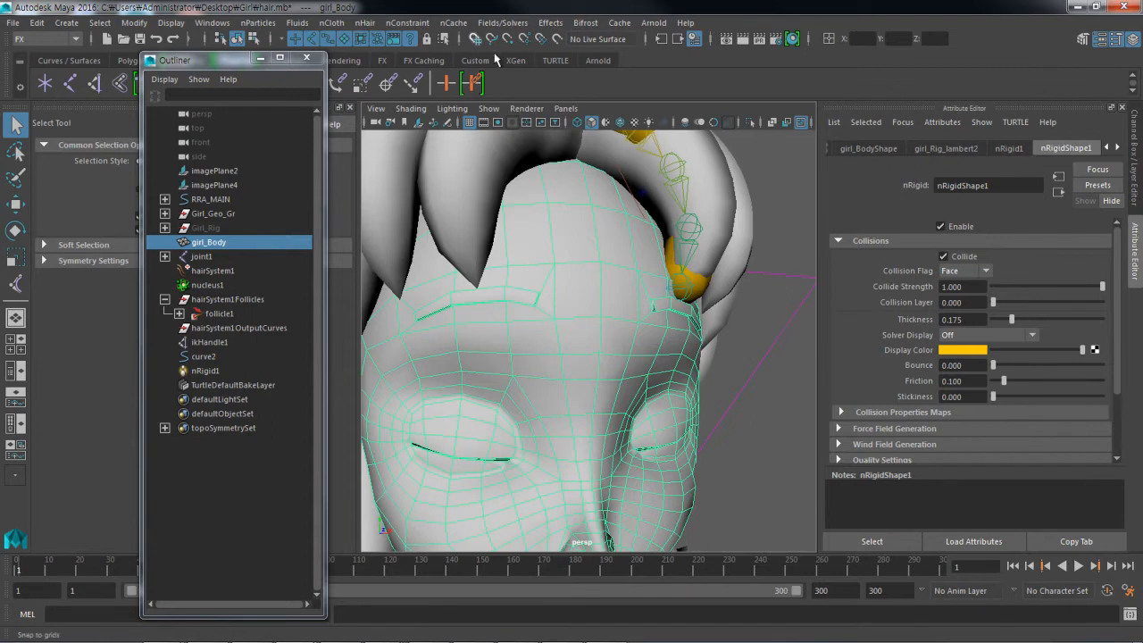
pyautogui.click(326, 23)
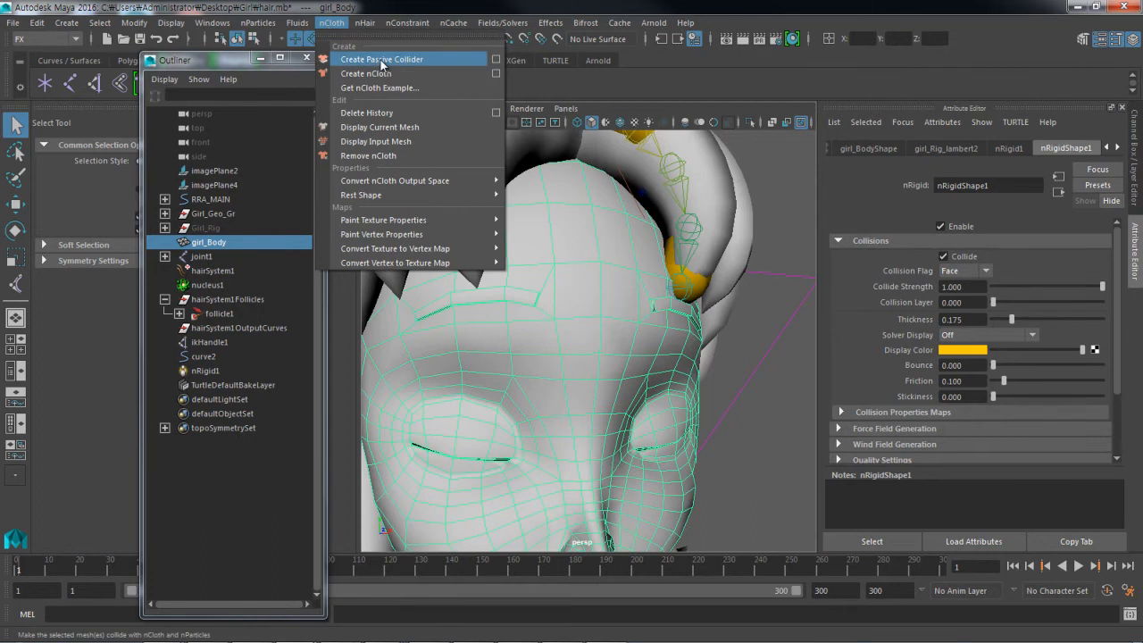
pyautogui.click(699, 63)
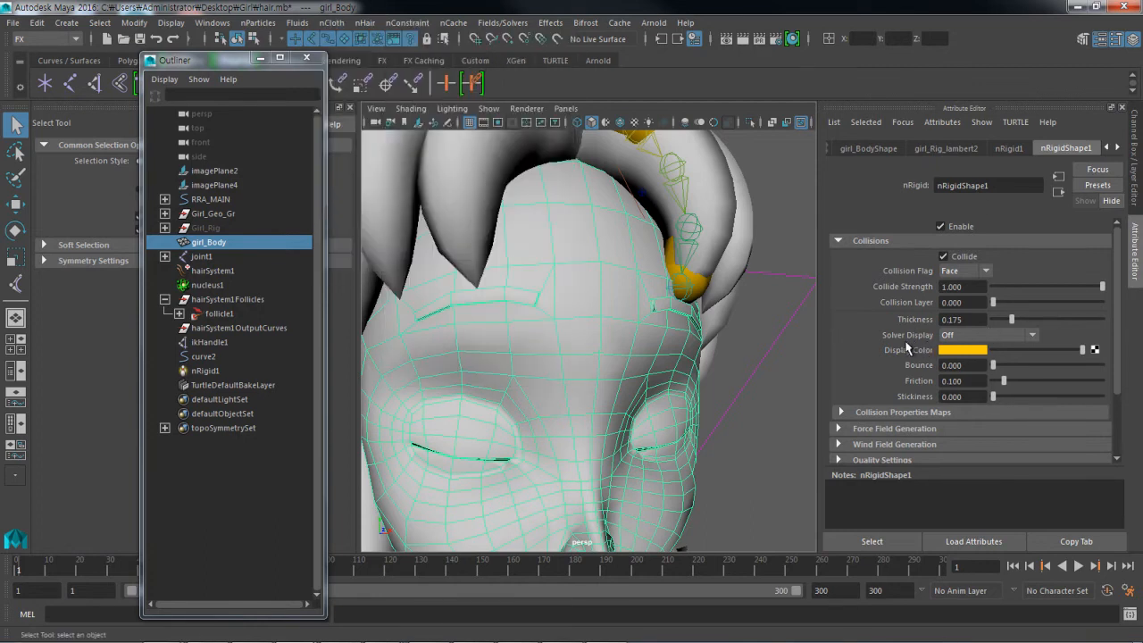
# Step: Set girl_Body's nRigid Solver Display to Collision Thickness and test its Thickness at about 0.298 with playback
pyautogui.click(967, 336)
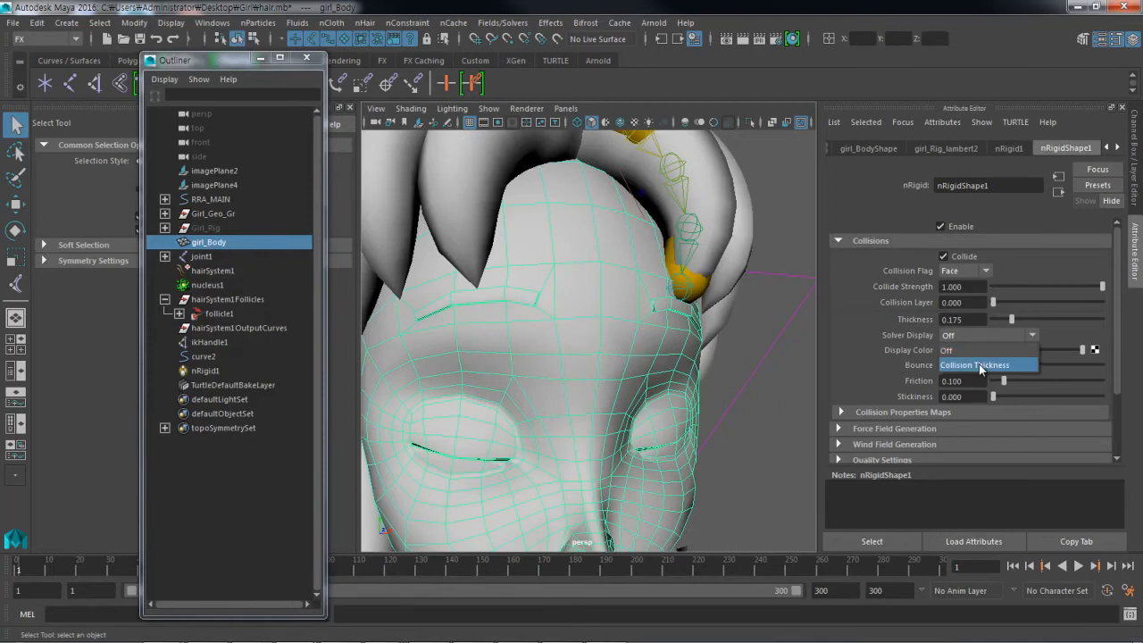
pyautogui.click(982, 365)
pyautogui.keyDown('alt'); pyautogui.moveTo(663, 375); pyautogui.dragTo(643, 347); pyautogui.keyUp('alt')
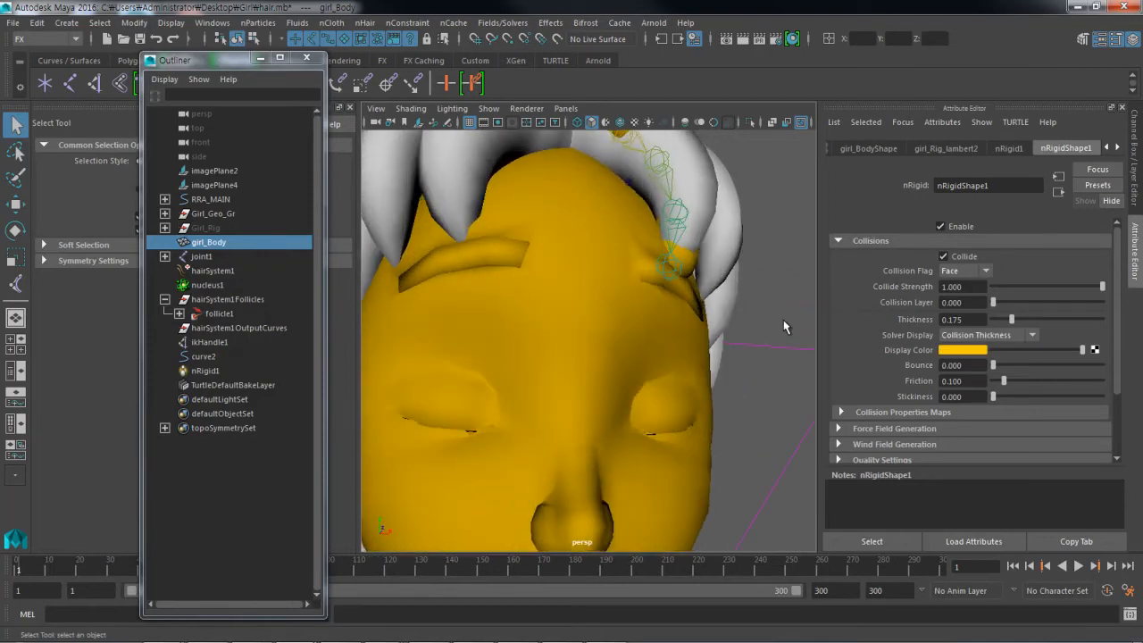
pyautogui.moveTo(1012, 319); pyautogui.dragTo(1024, 357)
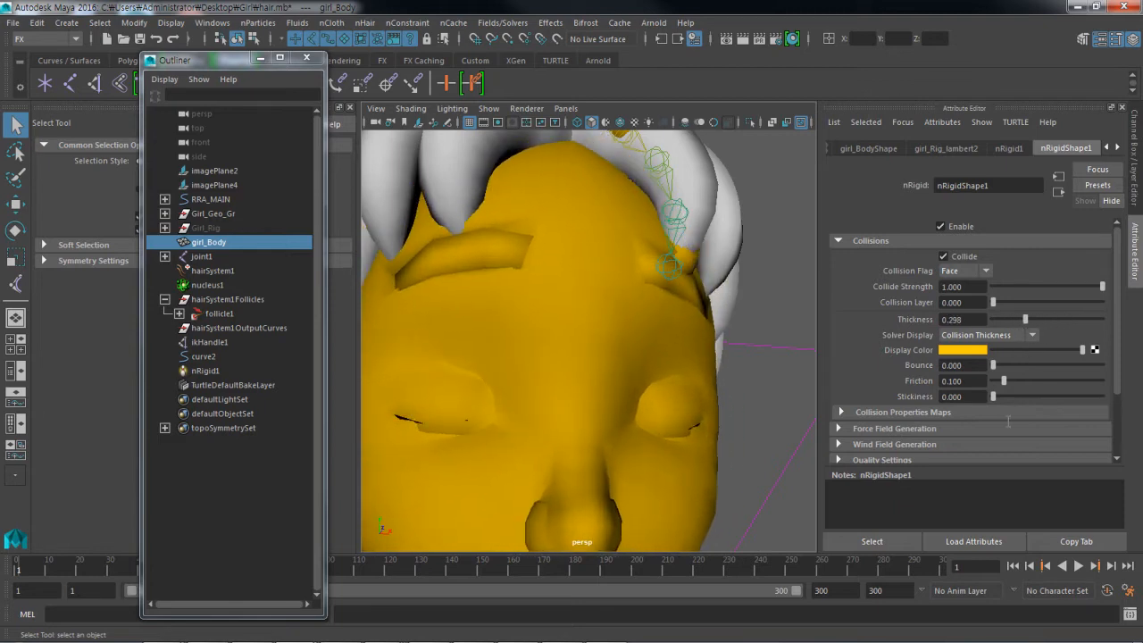
pyautogui.click(1078, 565)
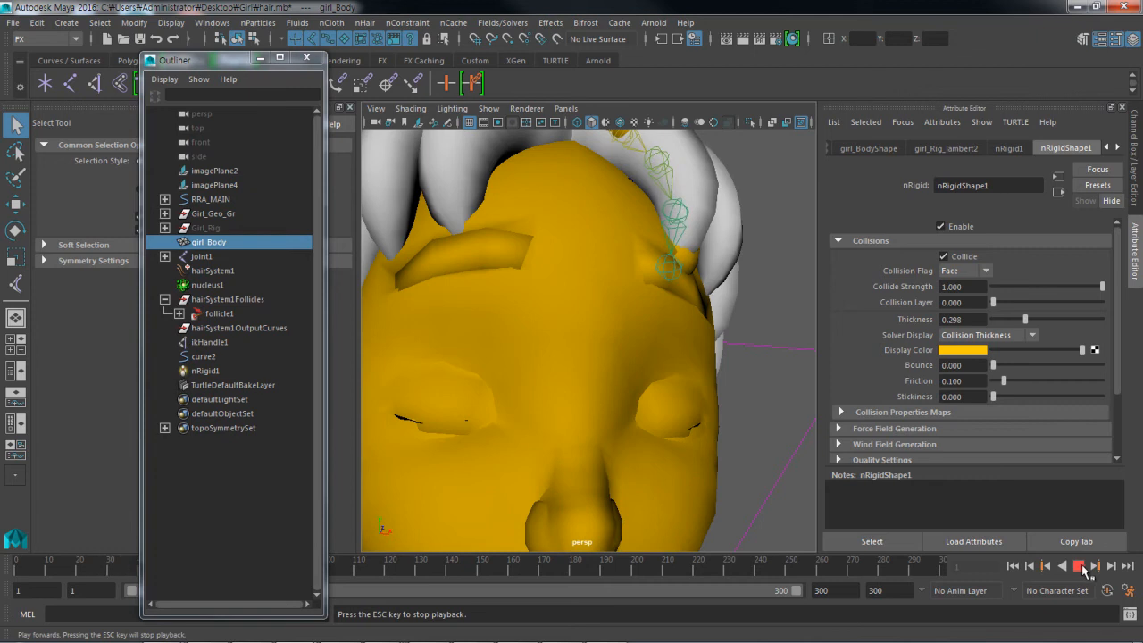
# Step: Stop playback, lower girl_Body's nRigid collision Thickness to about 0.159 and turn its Solver Display off
pyautogui.click(1080, 566)
pyautogui.moveTo(1024, 320); pyautogui.dragTo(1013, 348)
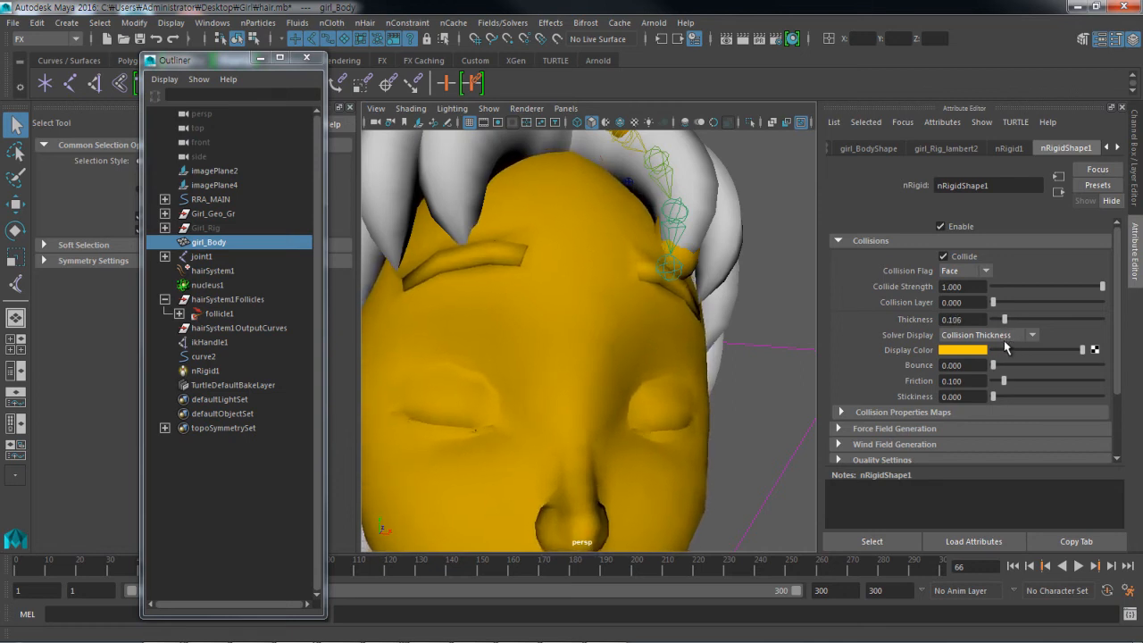
pyautogui.click(998, 335)
pyautogui.click(996, 354)
pyautogui.scroll(-5, 541, 324)
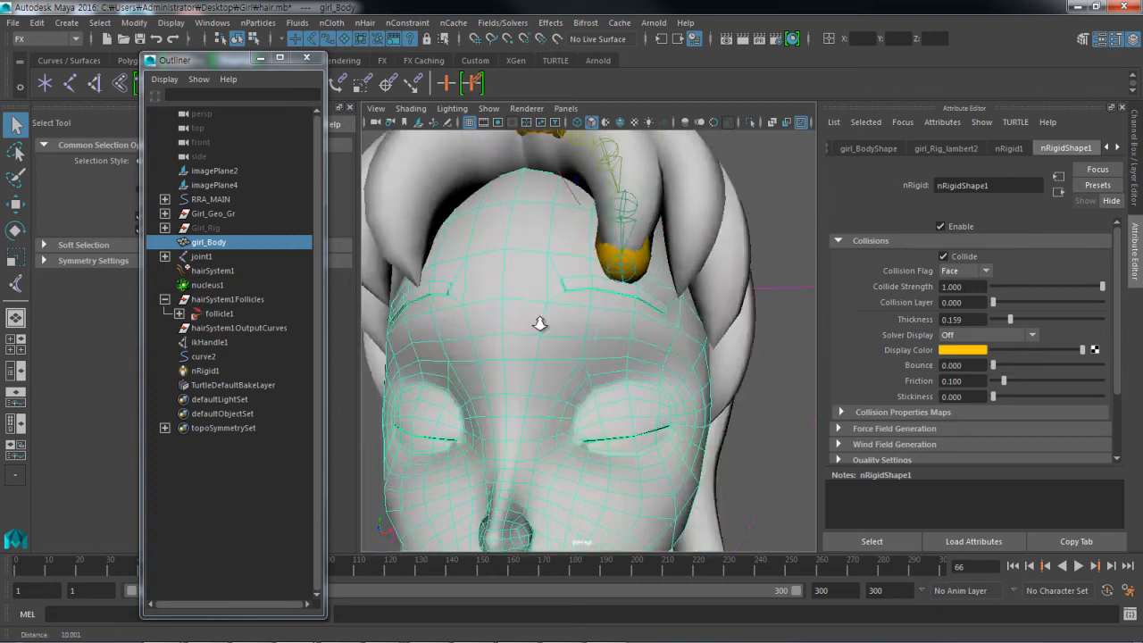
# Step: Examine the front hair strands, the Girl_Geo_Gr hair group and the girl_Body mesh from several view angles
pyautogui.click(462, 230)
pyautogui.scroll(10, 461, 229)
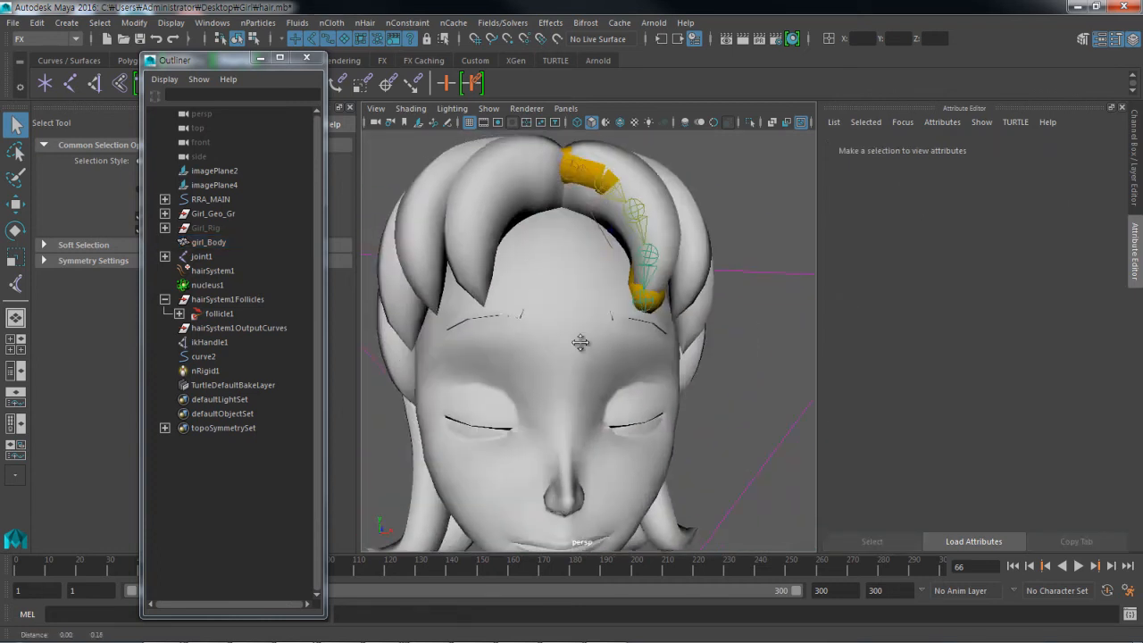
pyautogui.keyDown('alt'); pyautogui.moveTo(570, 330); pyautogui.dragTo(564, 320); pyautogui.keyUp('alt')
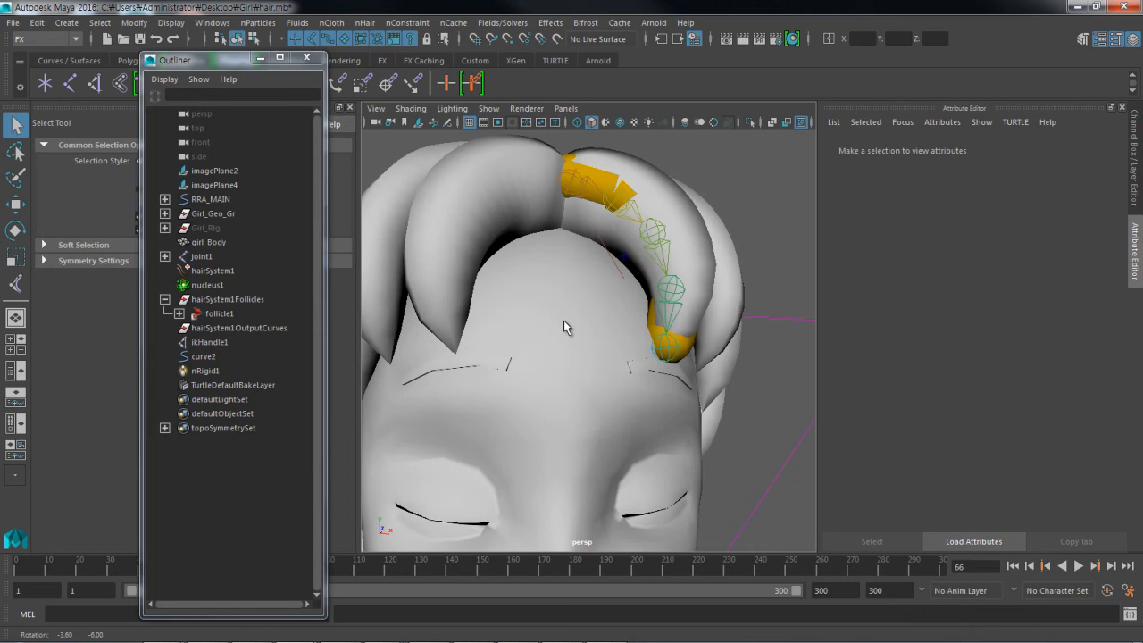
pyautogui.click(567, 157)
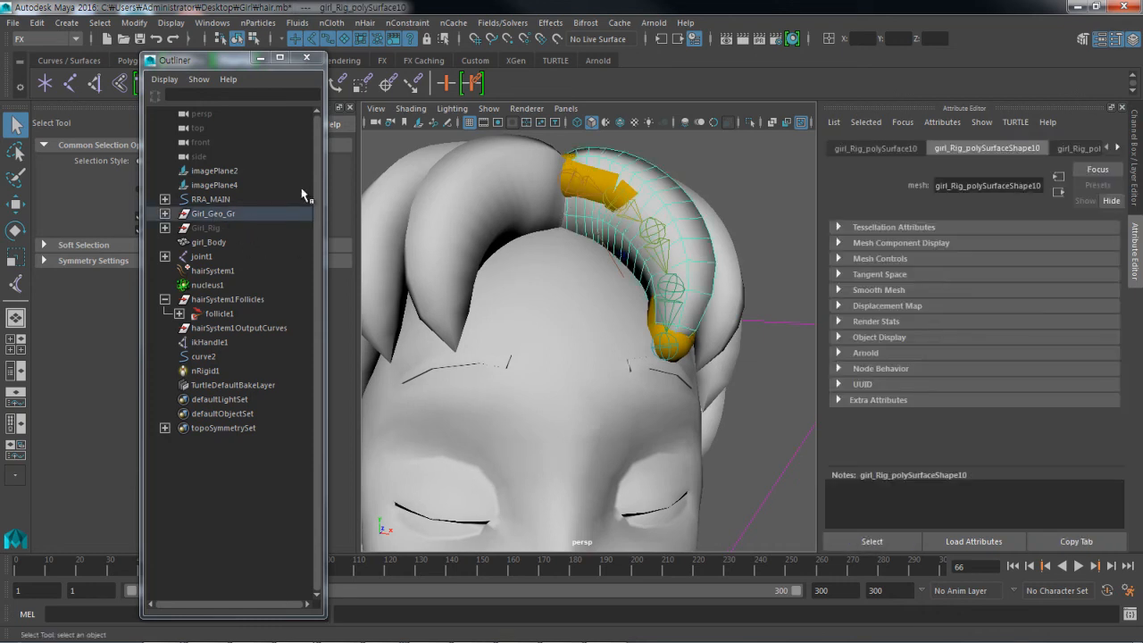
pyautogui.click(198, 215)
pyautogui.keyDown('alt'); pyautogui.moveTo(485, 265); pyautogui.dragTo(492, 300); pyautogui.keyUp('alt')
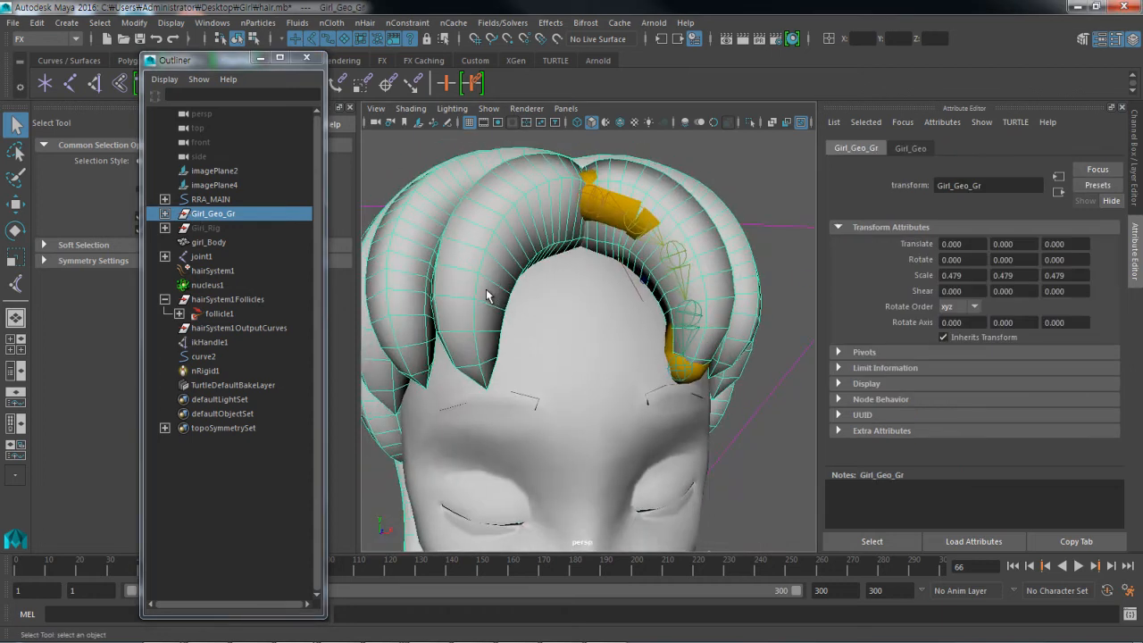
pyautogui.moveTo(576, 339)
pyautogui.keyDown('alt'); pyautogui.mouseDown()
pyautogui.moveTo(559, 331)
pyautogui.moveTo(584, 349)
pyautogui.mouseUp(); pyautogui.keyUp('alt')
pyautogui.click(593, 347)
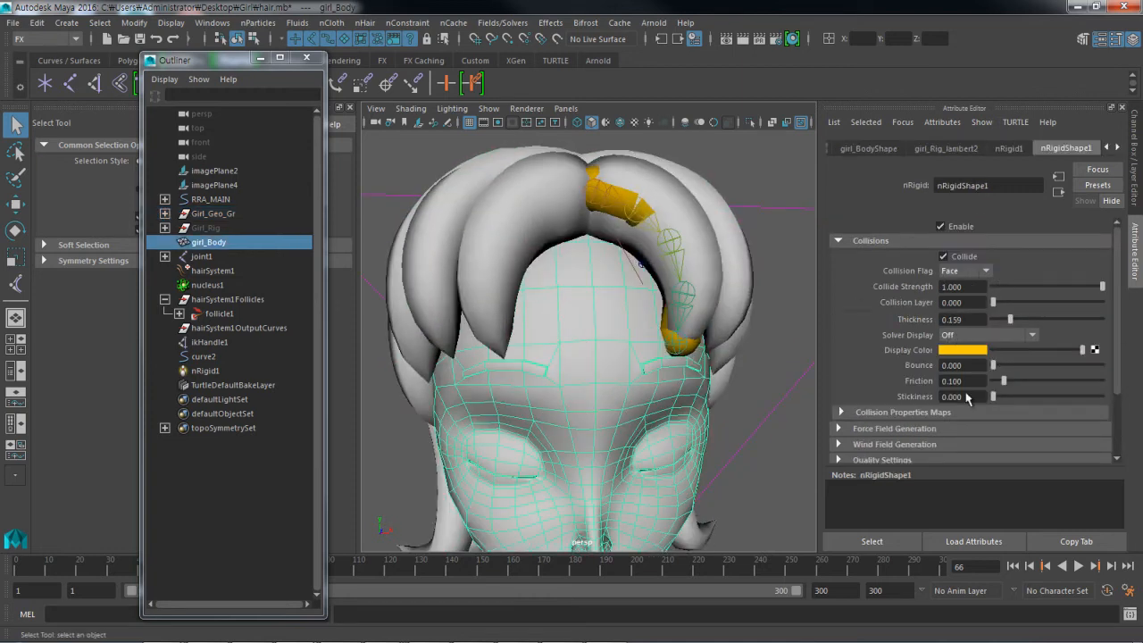
pyautogui.moveTo(572, 217)
pyautogui.keyDown('alt'); pyautogui.mouseDown()
pyautogui.moveTo(597, 206)
pyautogui.moveTo(553, 226)
pyautogui.mouseUp(); pyautogui.keyUp('alt')
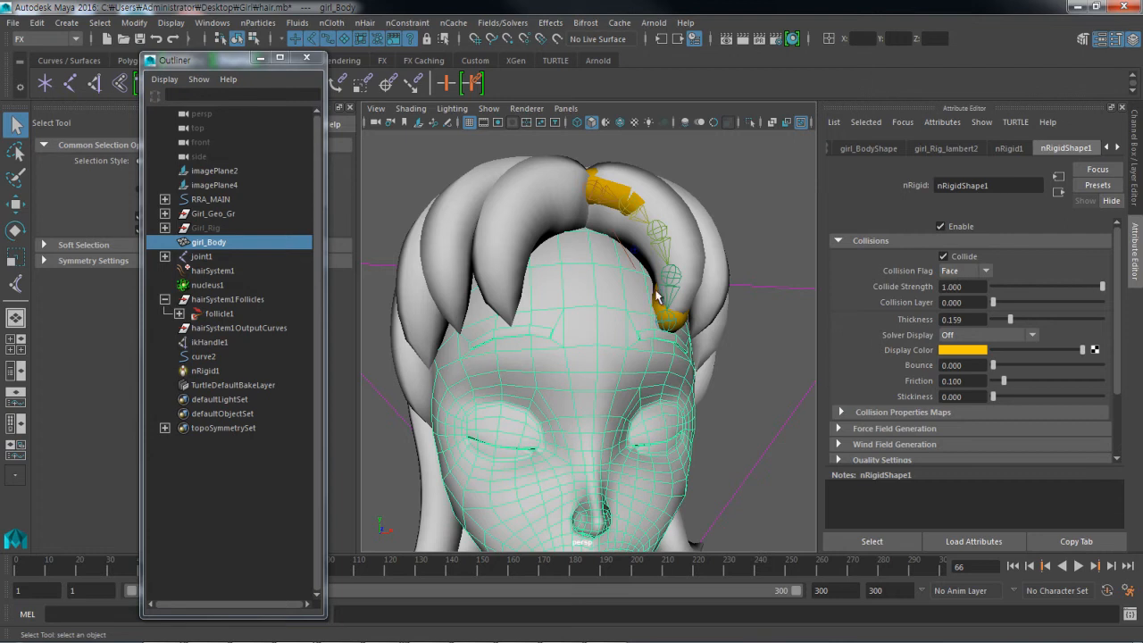
pyautogui.keyDown('alt'); pyautogui.moveTo(605, 322); pyautogui.dragTo(578, 323, button='right'); pyautogui.keyUp('alt')
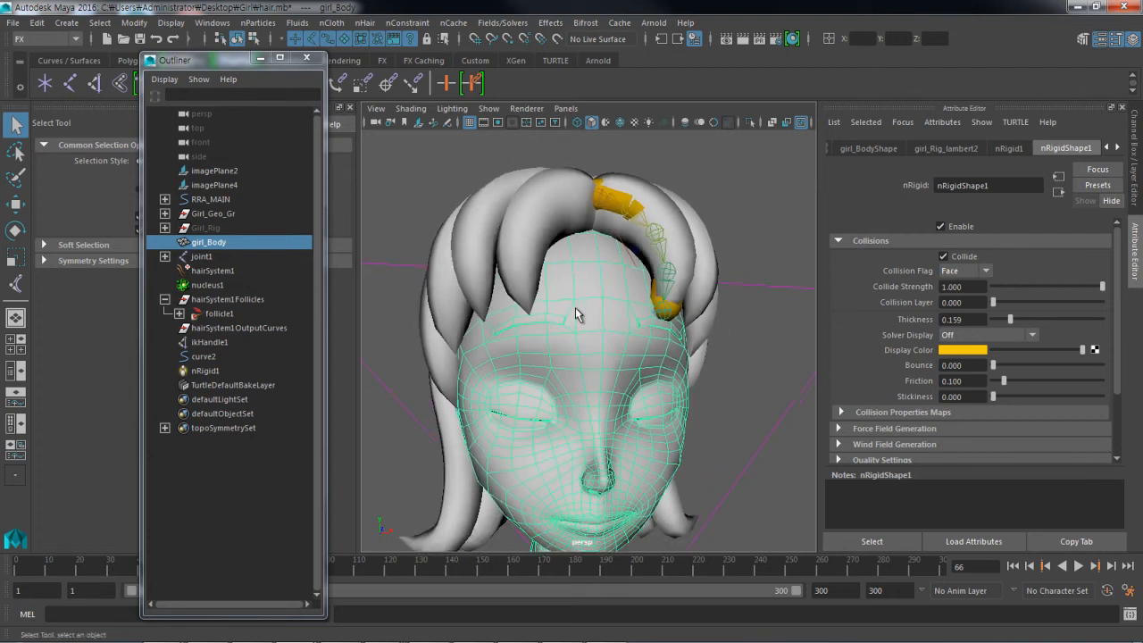
pyautogui.keyDown('alt'); pyautogui.moveTo(589, 269); pyautogui.dragTo(602, 248, button='middle'); pyautogui.keyUp('alt')
pyautogui.keyDown('alt'); pyautogui.moveTo(601, 247); pyautogui.dragTo(565, 255); pyautogui.keyUp('alt')
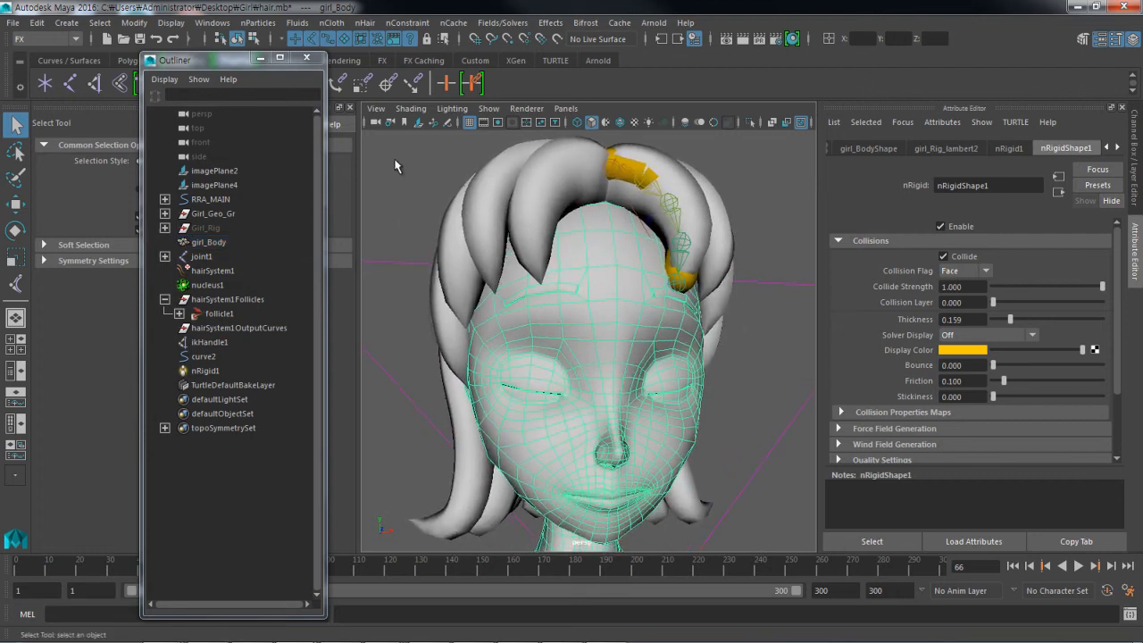
pyautogui.click(397, 163)
pyautogui.keyDown('alt'); pyautogui.moveTo(392, 162); pyautogui.dragTo(375, 166); pyautogui.keyUp('alt')
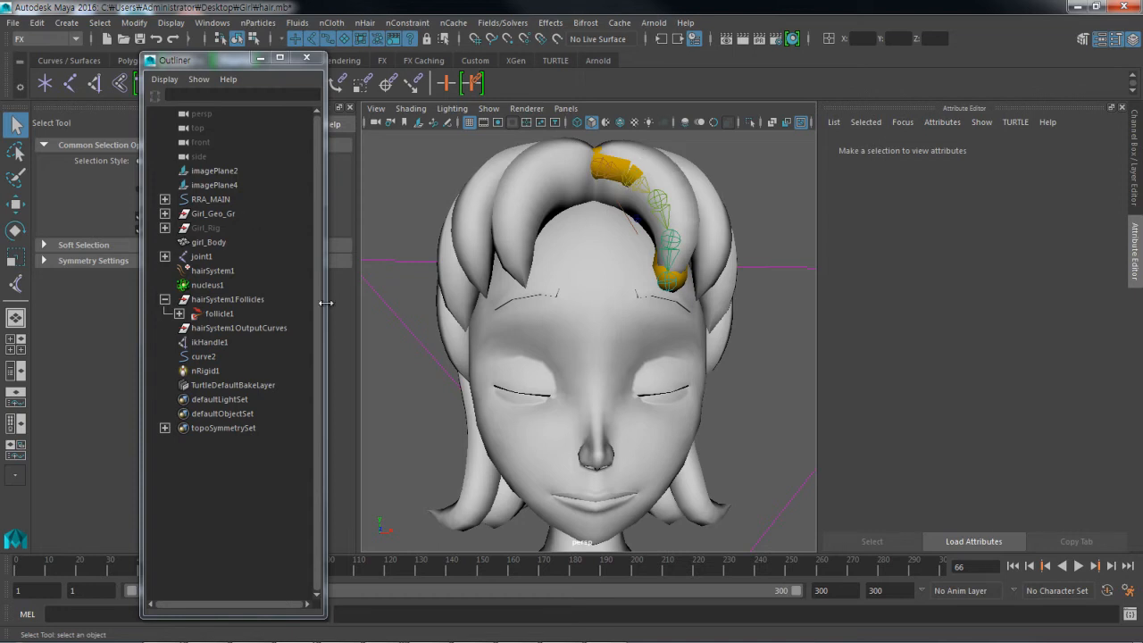
# Step: Hide joint1, hairSystem1, nucleus1, hairSystem1Follicles and follicle1
pyautogui.click(561, 153)
pyautogui.keyDown('alt'); pyautogui.moveTo(526, 205); pyautogui.dragTo(534, 324); pyautogui.keyUp('alt')
pyautogui.scroll(3, 535, 328)
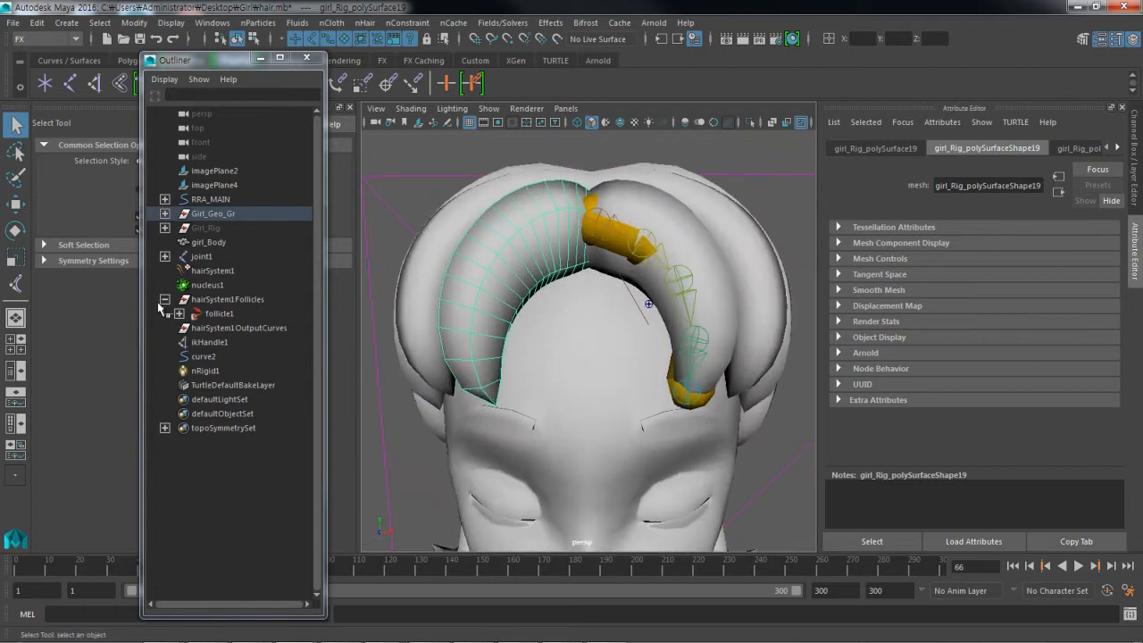
pyautogui.click(200, 256)
pyautogui.hotkey('ctrl', 'h')
pyautogui.click(202, 271)
pyautogui.keyDown('shift'); pyautogui.click(205, 284); pyautogui.keyUp('shift')
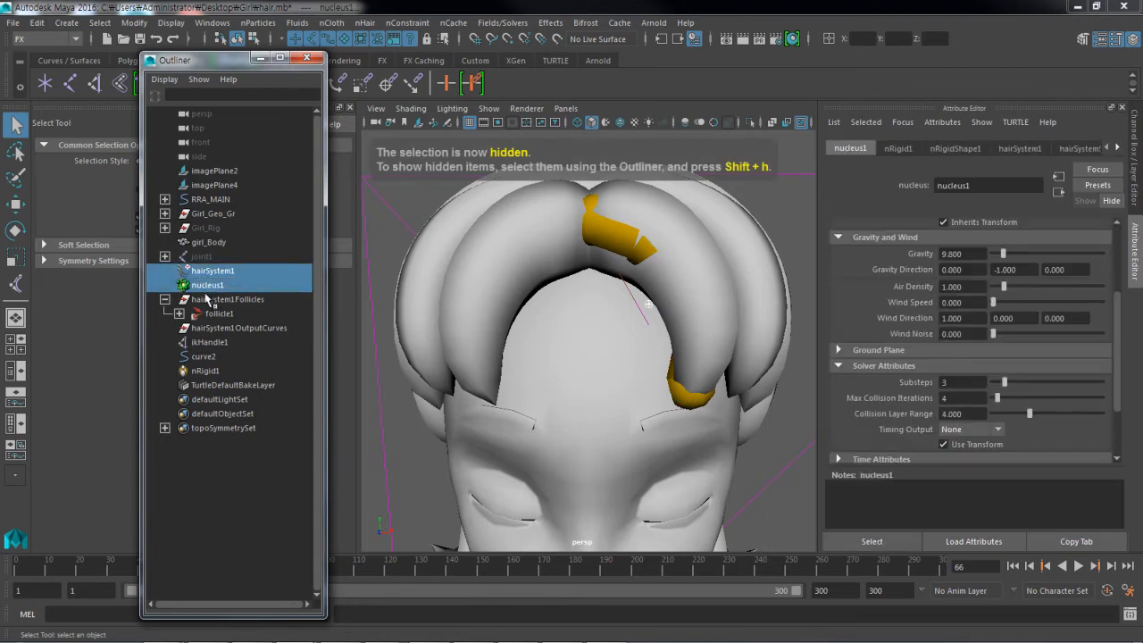
pyautogui.keyDown('shift'); pyautogui.click(209, 299); pyautogui.keyUp('shift')
pyautogui.keyDown('shift'); pyautogui.click(212, 314); pyautogui.keyUp('shift')
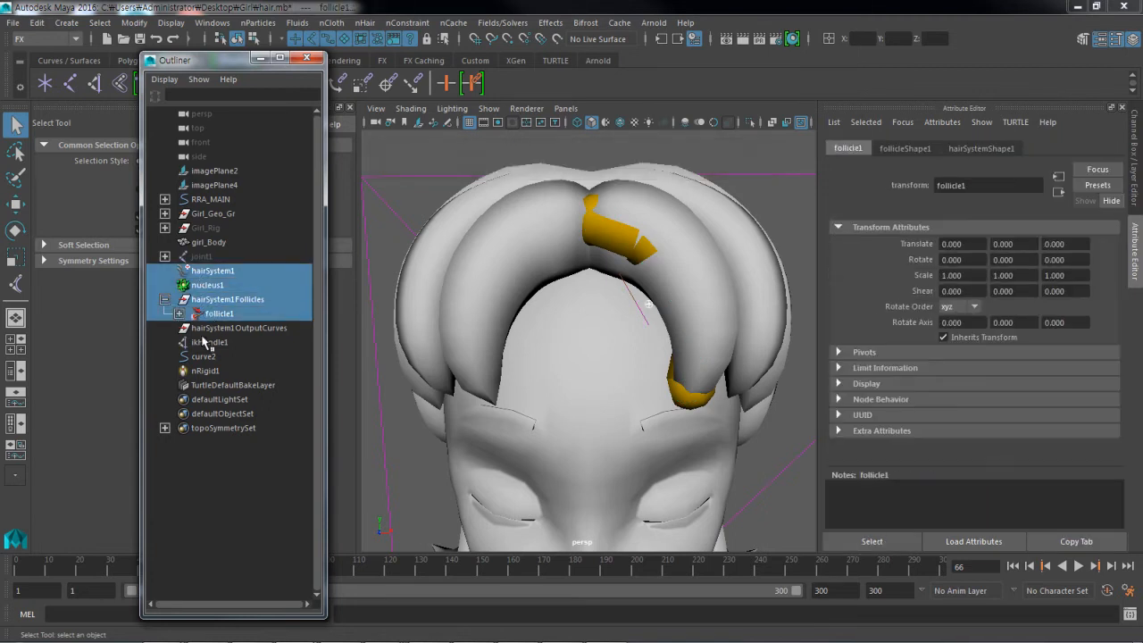
pyautogui.hotkey('ctrl', 'h')
# Step: Hide ikHandle1 near the girl's forehead
pyautogui.keyDown('alt'); pyautogui.moveTo(456, 351); pyautogui.dragTo(535, 334); pyautogui.keyUp('alt')
pyautogui.click(650, 293)
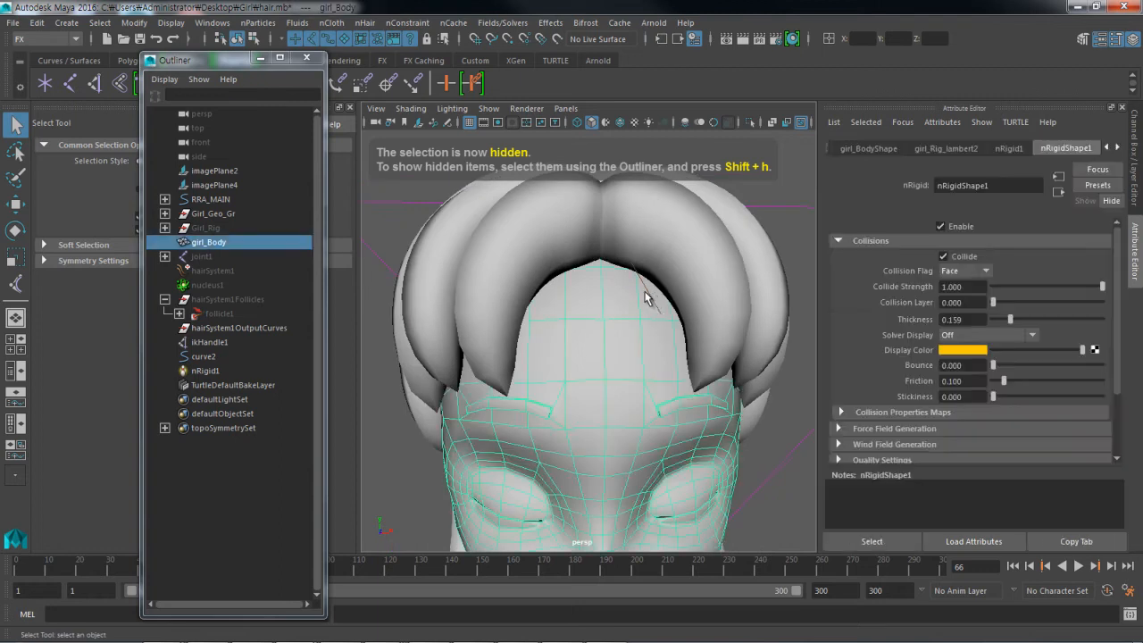
pyautogui.moveTo(580, 252); pyautogui.dragTo(779, 451)
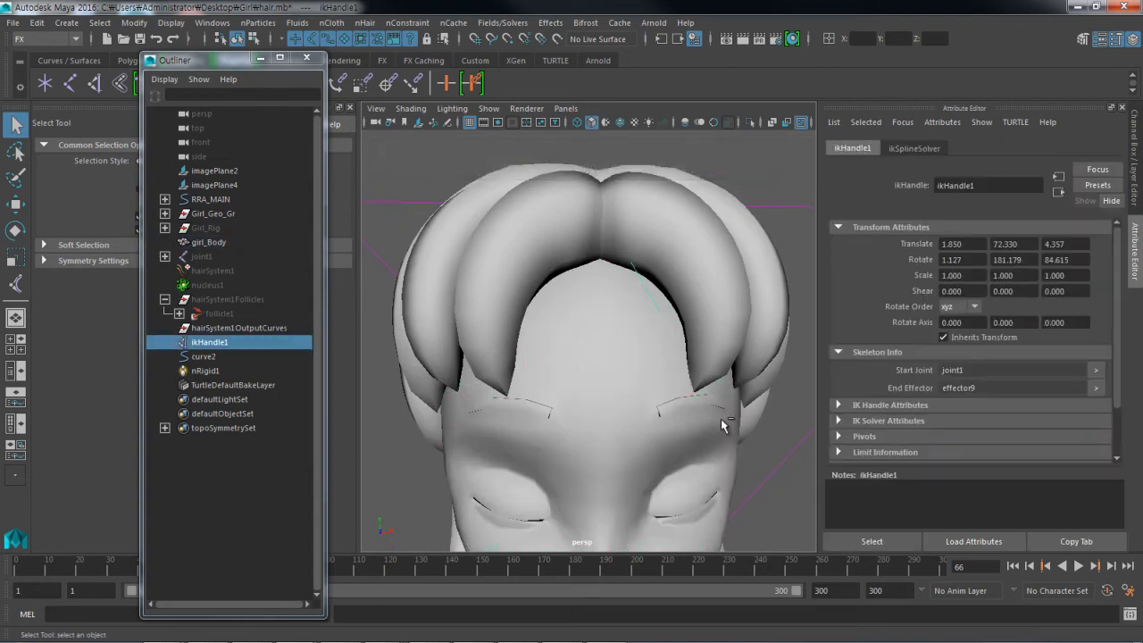
pyautogui.hotkey('ctrl', 'h')
# Step: Minimize the Outliner and select a lengthwise edge loop on the girl_Rig_polySurface19 front hair strand
pyautogui.keyDown('alt'); pyautogui.moveTo(571, 313); pyautogui.dragTo(522, 339); pyautogui.keyUp('alt')
pyautogui.click(550, 330)
pyautogui.click(492, 331)
pyautogui.click(259, 57)
pyautogui.moveTo(533, 183); pyautogui.dragTo(533, 145, button='right')
pyautogui.click(550, 278)
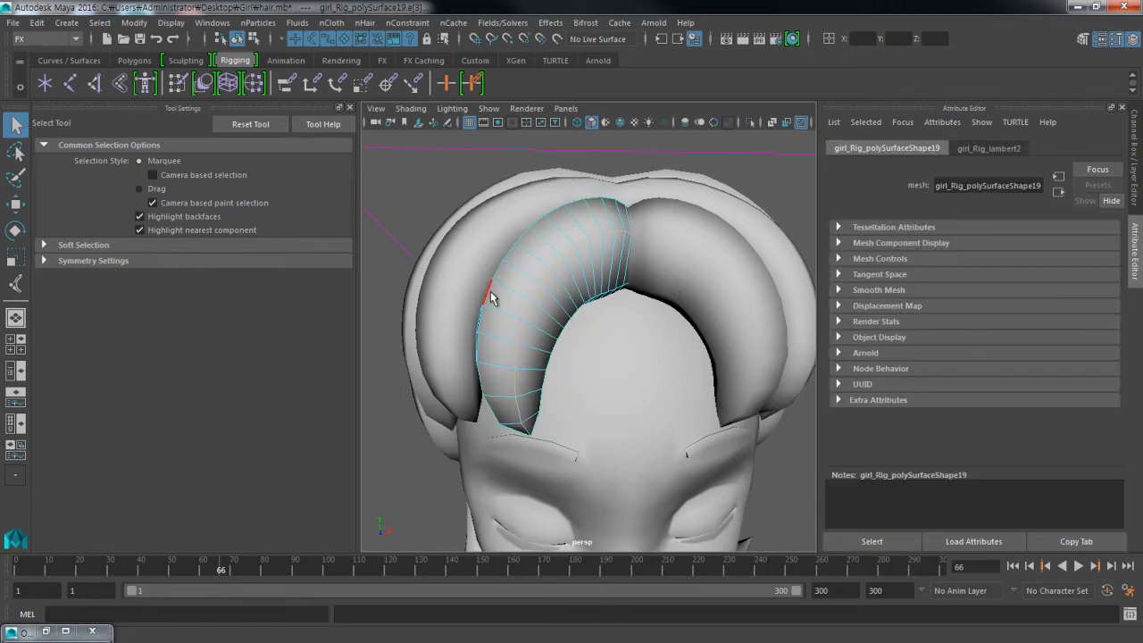
# Step: Convert the strand's selected edges to a curve with Best guess form and 3 Cubic degree, and select that curve
pyautogui.click(37, 23)
pyautogui.moveTo(67, 25)
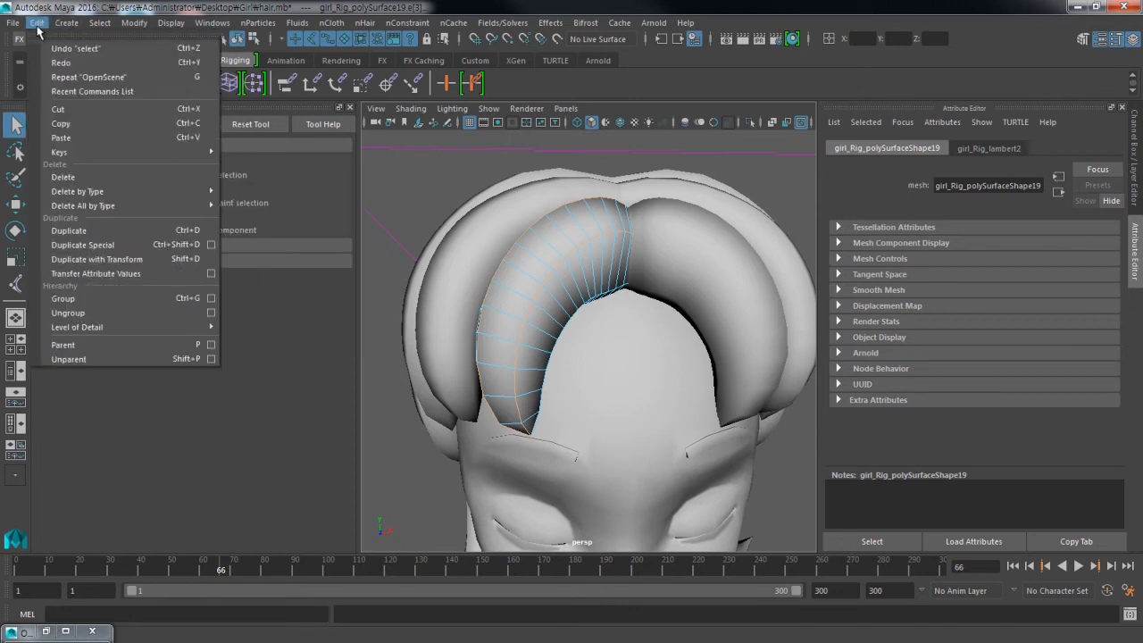
pyautogui.moveTo(134, 22)
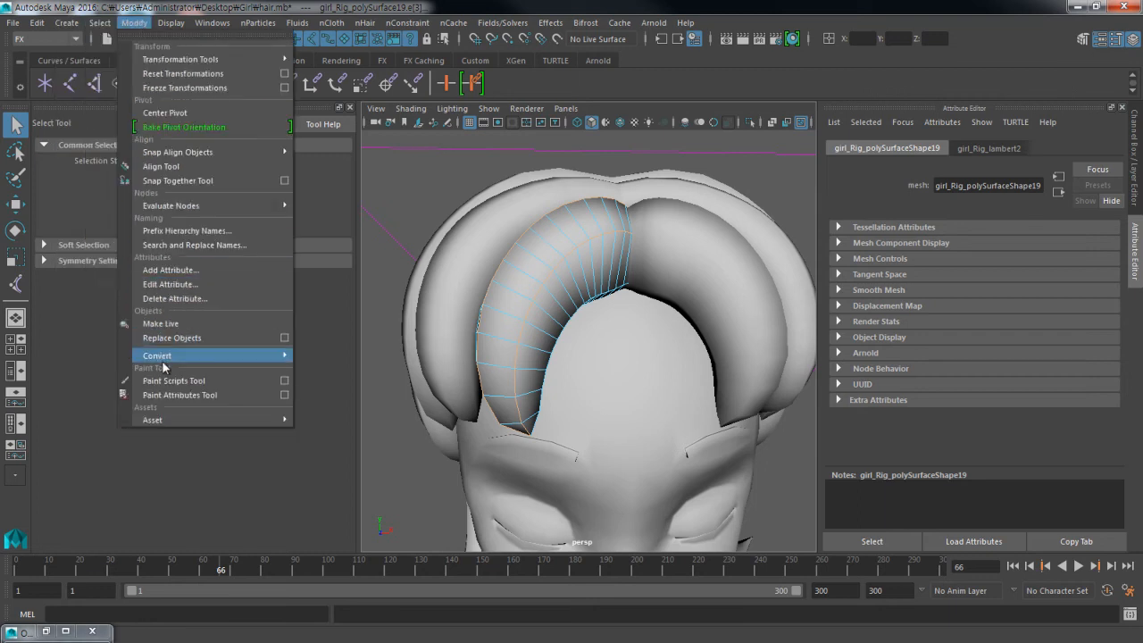
pyautogui.moveTo(157, 355)
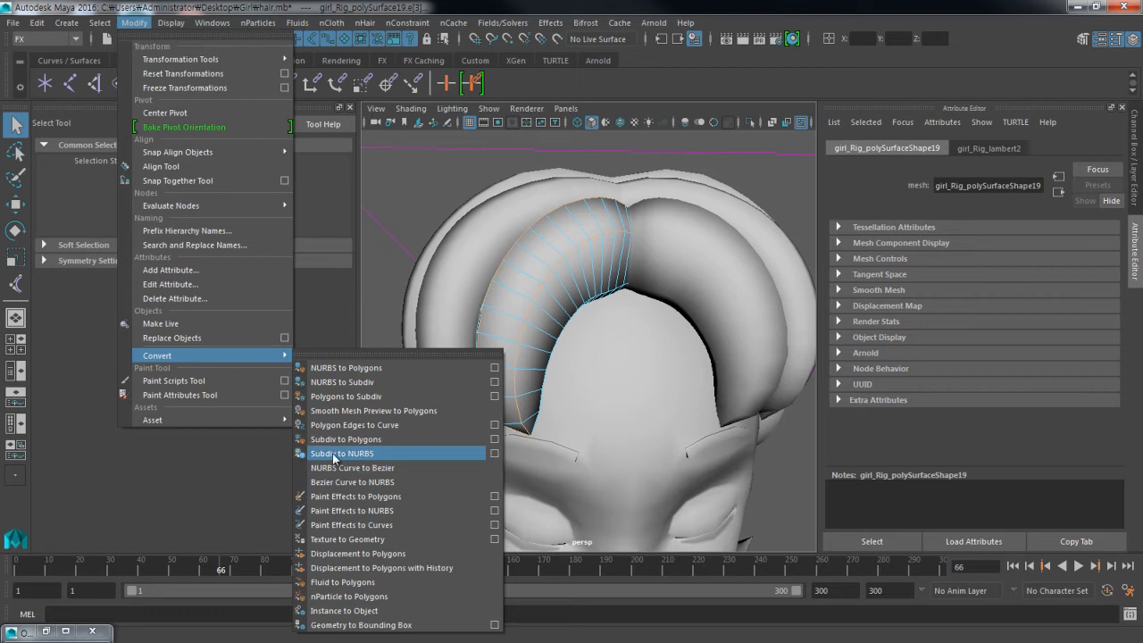
pyautogui.click(494, 425)
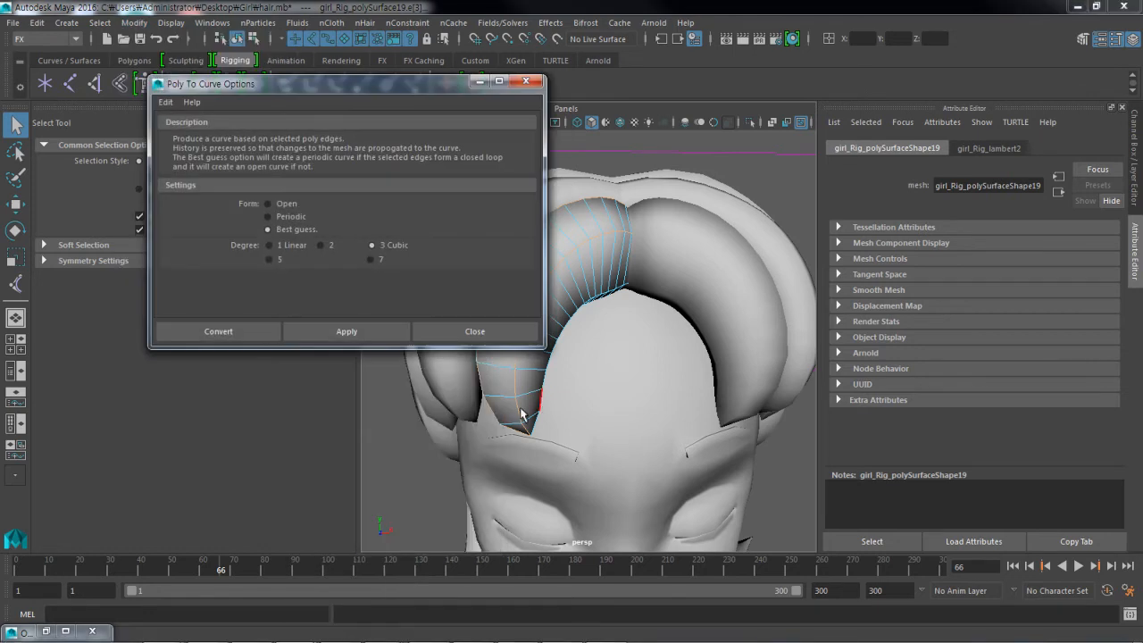
pyautogui.click(327, 336)
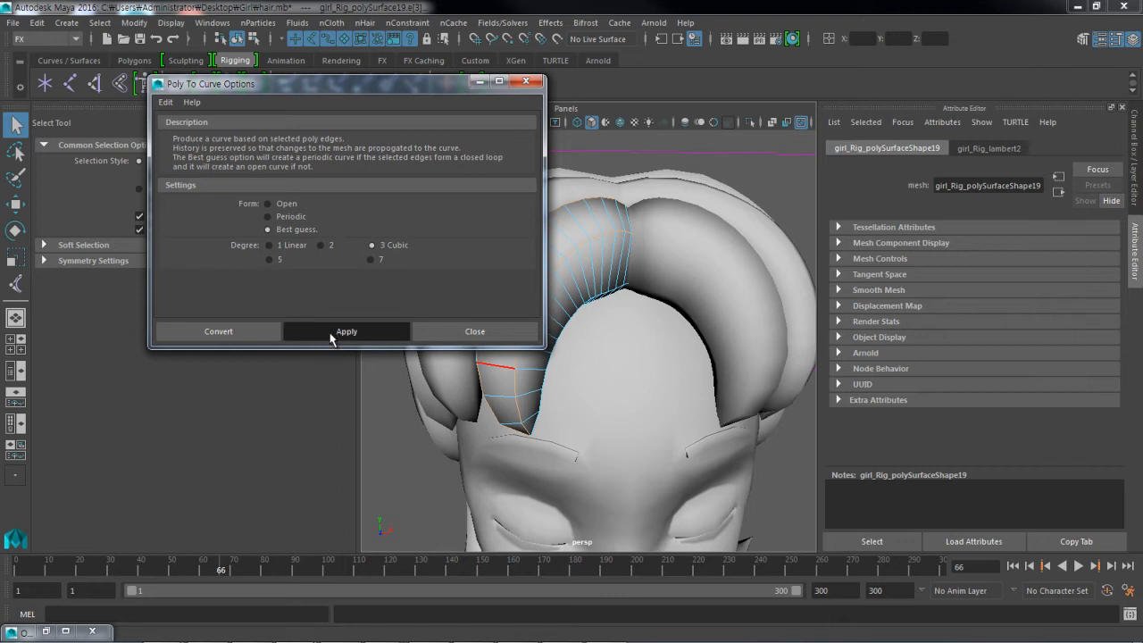
pyautogui.moveTo(333, 81); pyautogui.dragTo(237, 36)
pyautogui.keyDown('alt'); pyautogui.moveTo(500, 268); pyautogui.dragTo(523, 300); pyautogui.keyUp('alt')
pyautogui.click(585, 278)
pyautogui.click(588, 309)
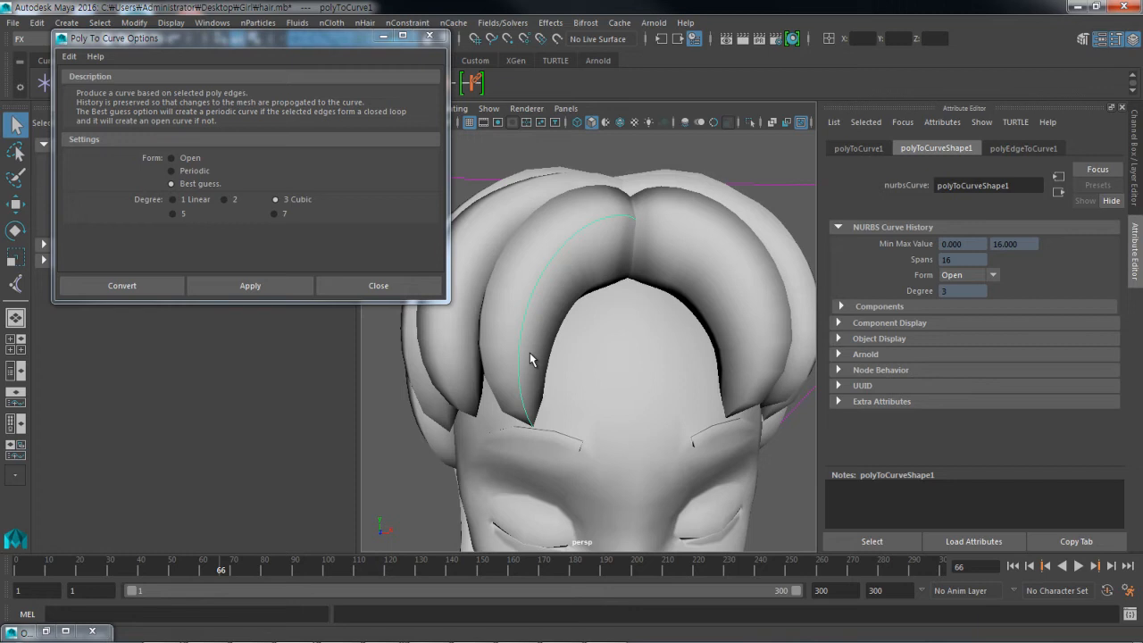
# Step: Inspect the curve along the front strand, select it together with the girl_Body mesh and delete the selection
pyautogui.keyDown('alt'); pyautogui.moveTo(508, 338); pyautogui.dragTo(586, 338); pyautogui.keyUp('alt')
pyautogui.click(590, 335)
pyautogui.click(542, 323)
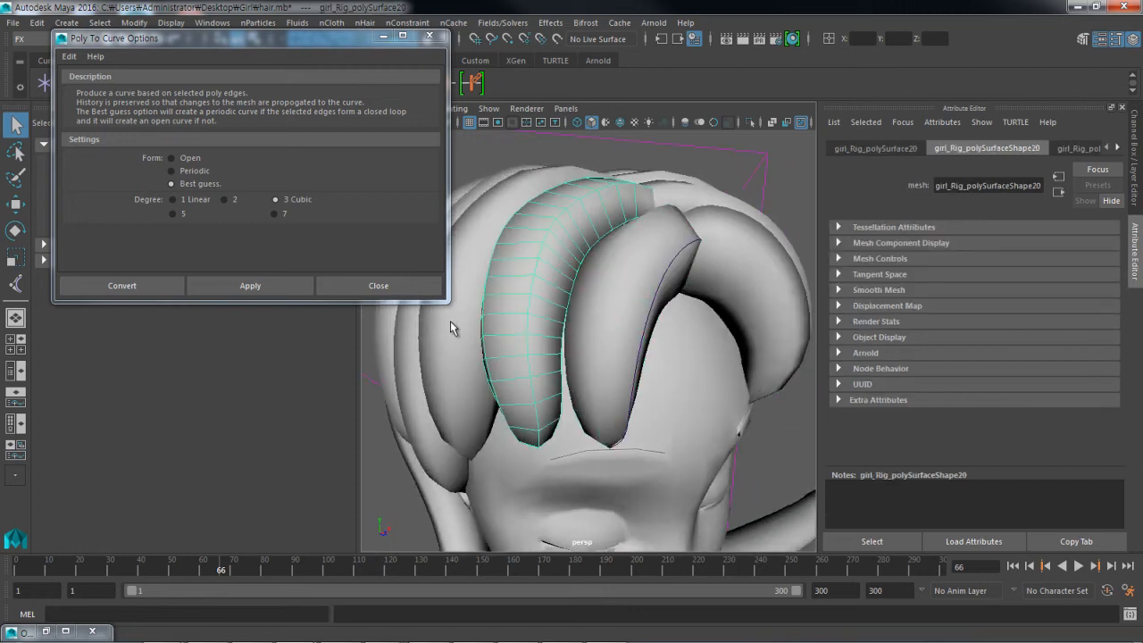
pyautogui.click(601, 324)
pyautogui.keyDown('alt'); pyautogui.moveTo(652, 328); pyautogui.dragTo(632, 351); pyautogui.keyUp('alt')
pyautogui.keyDown('ctrl'); pyautogui.click(560, 342); pyautogui.keyUp('ctrl')
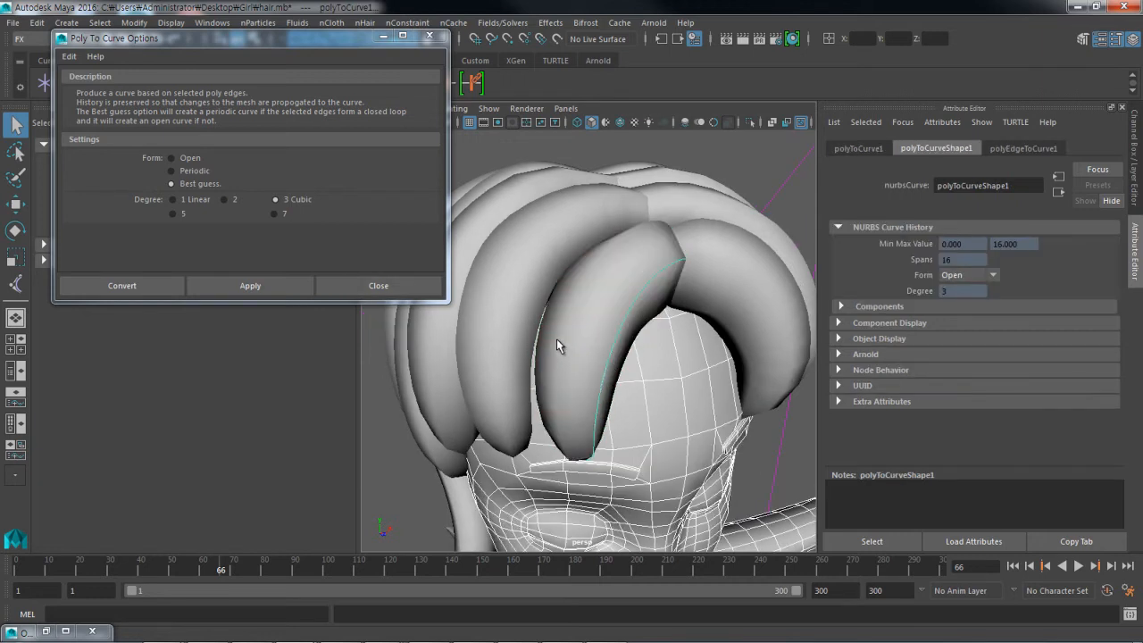
pyautogui.press('Delete')
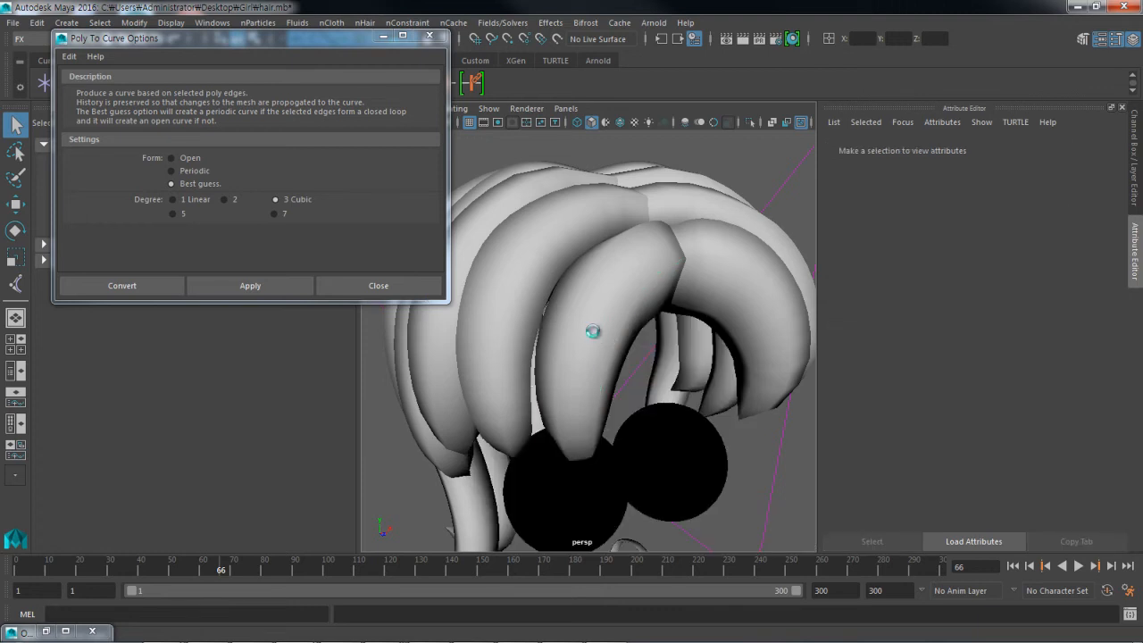
# Step: Undo the deletion and the polygon-edge-to-curve conversion, back to the front strand's edge selection
pyautogui.hotkey('ctrl', 'z')
pyautogui.click(399, 476)
pyautogui.hotkey('ctrl', 'z')
pyautogui.hotkey('ctrl', 'z')
pyautogui.hotkey('ctrl', 'z')
pyautogui.hotkey('ctrl', 'z')
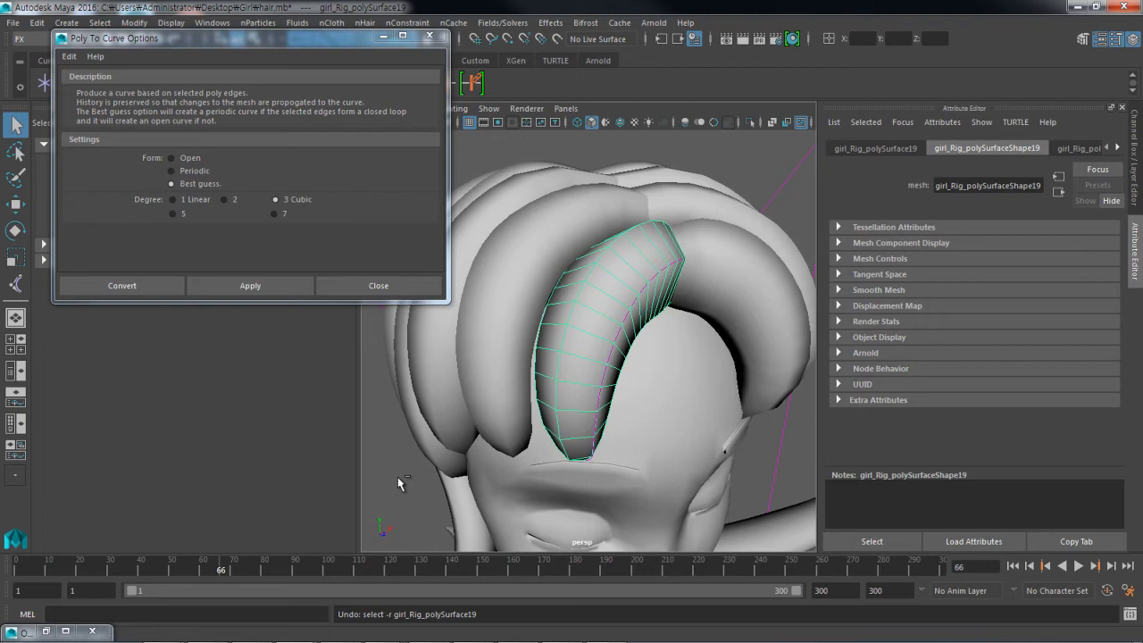
pyautogui.hotkey('ctrl', 'z')
pyautogui.hotkey('ctrl', 'z')
pyautogui.hotkey('ctrl', 'z')
pyautogui.hotkey('ctrl', 'z')
pyautogui.hotkey('ctrl', 'z')
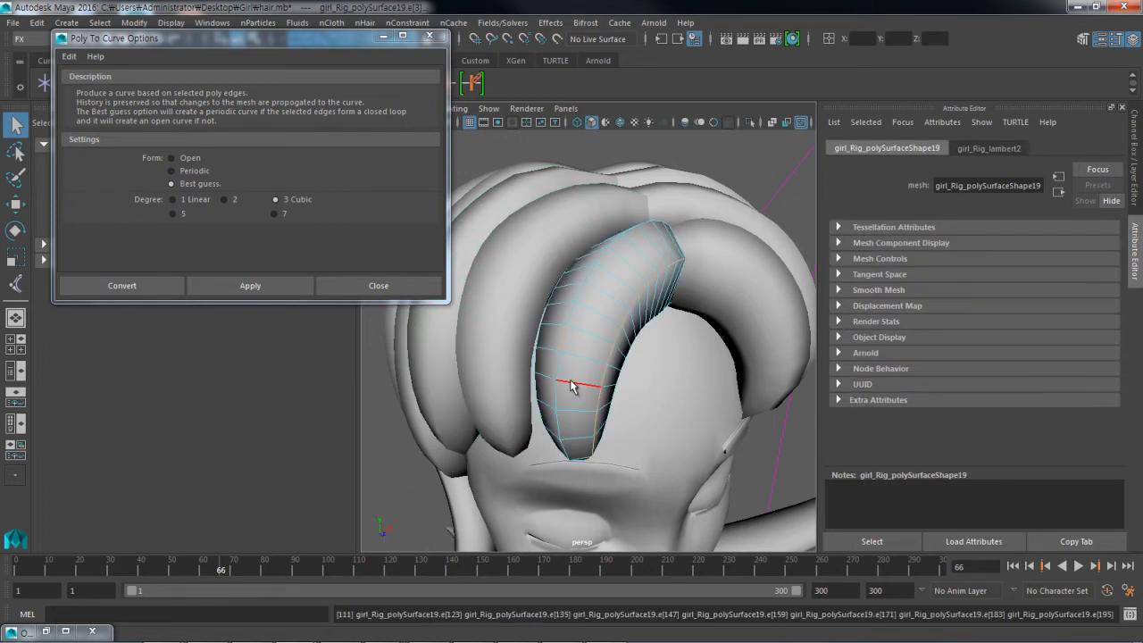
pyautogui.hotkey('ctrl', 'z')
# Step: Convert the whole girl_Rig_polySurface19 strand to a subdivision surface with 1000 maximum base mesh faces and 32 maximum edges per vertex
pyautogui.moveTo(559, 359); pyautogui.dragTo(554, 321, button='right')
pyautogui.click(604, 373)
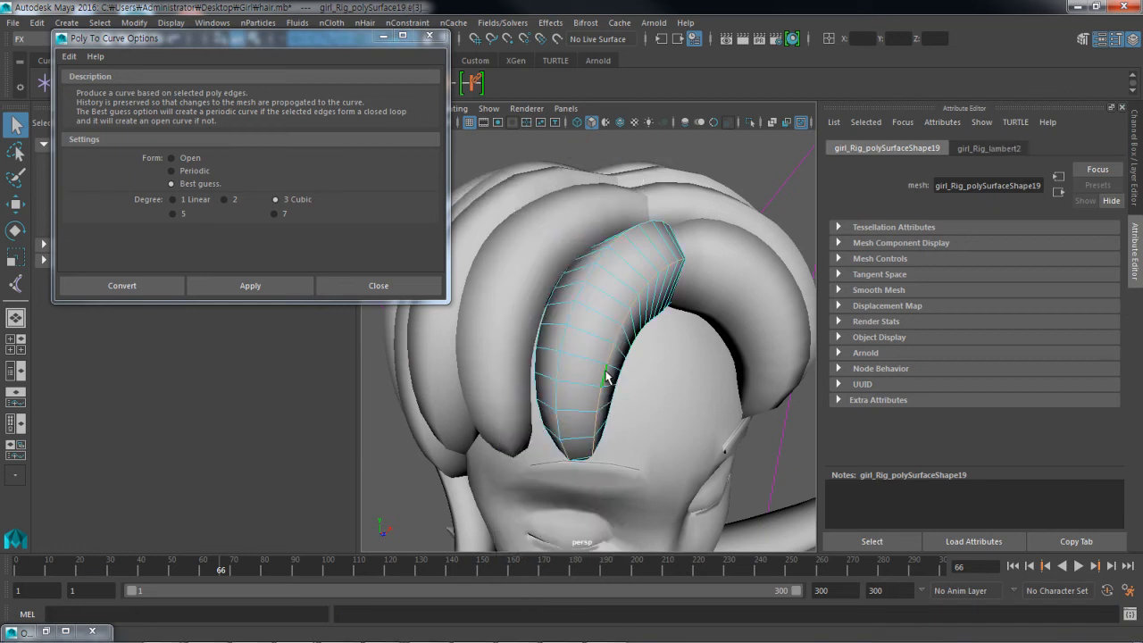
pyautogui.click(427, 484)
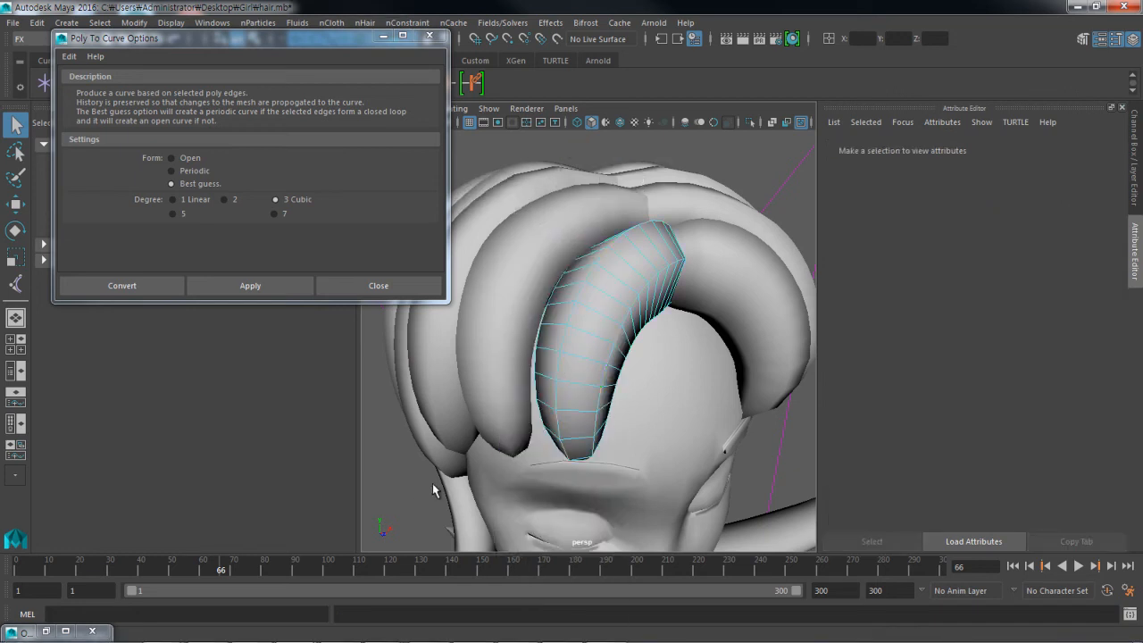
pyautogui.click(543, 404)
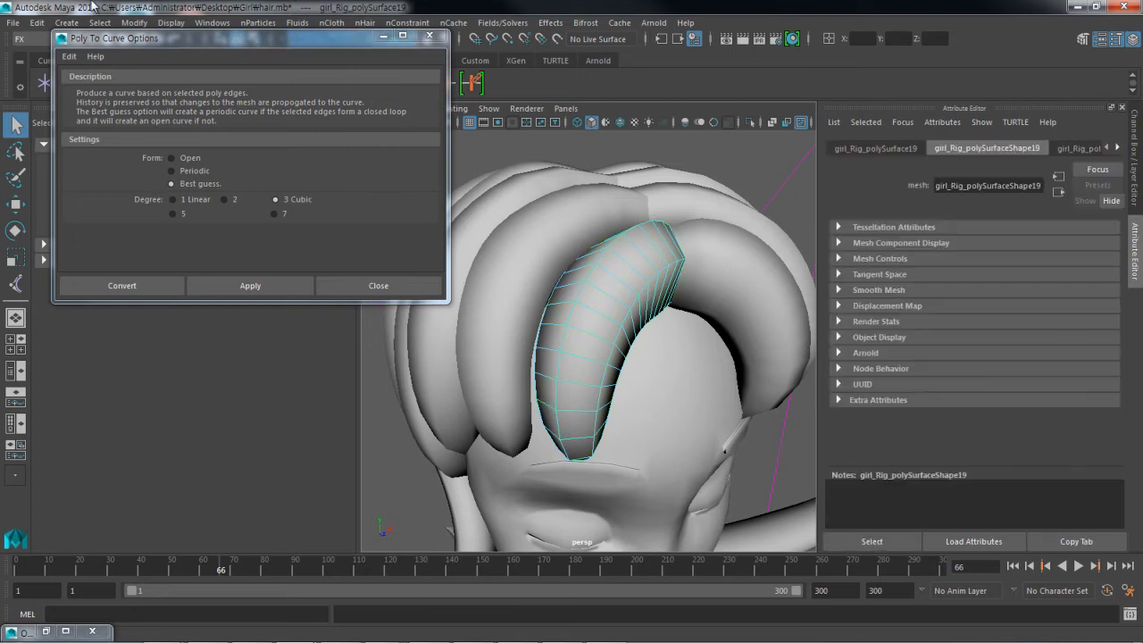
pyautogui.click(37, 22)
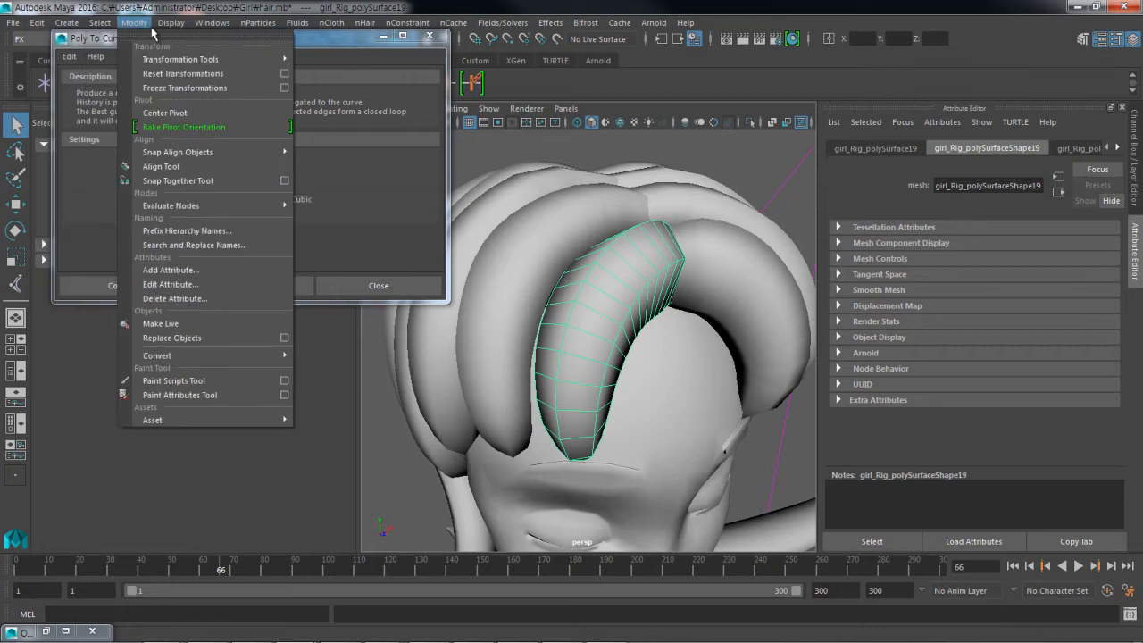
pyautogui.moveTo(259, 355)
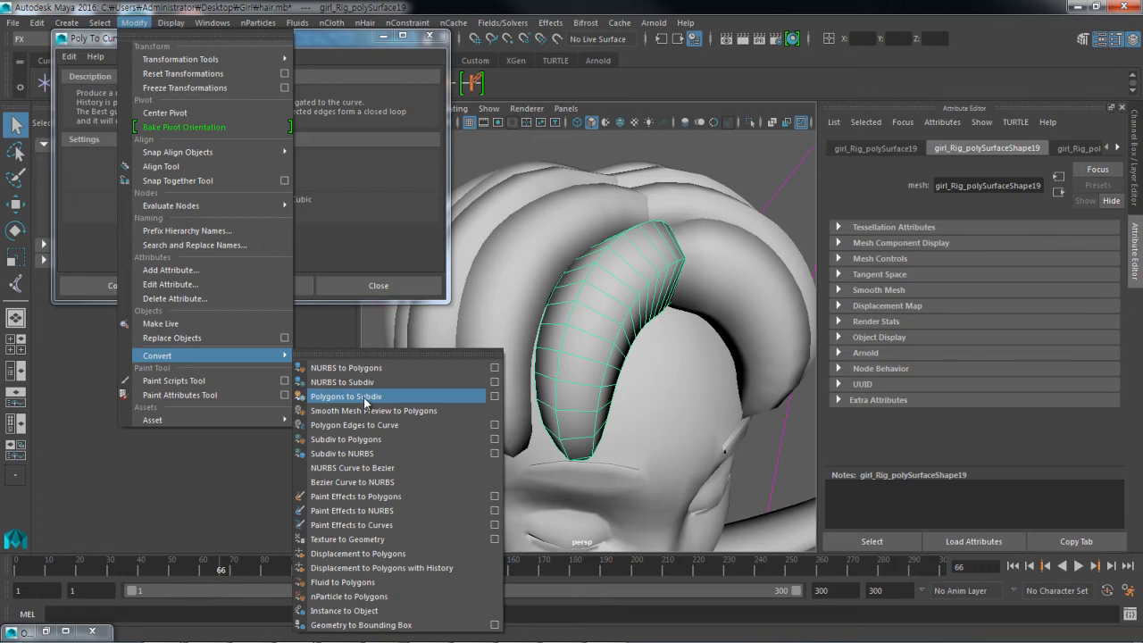
pyautogui.click(494, 396)
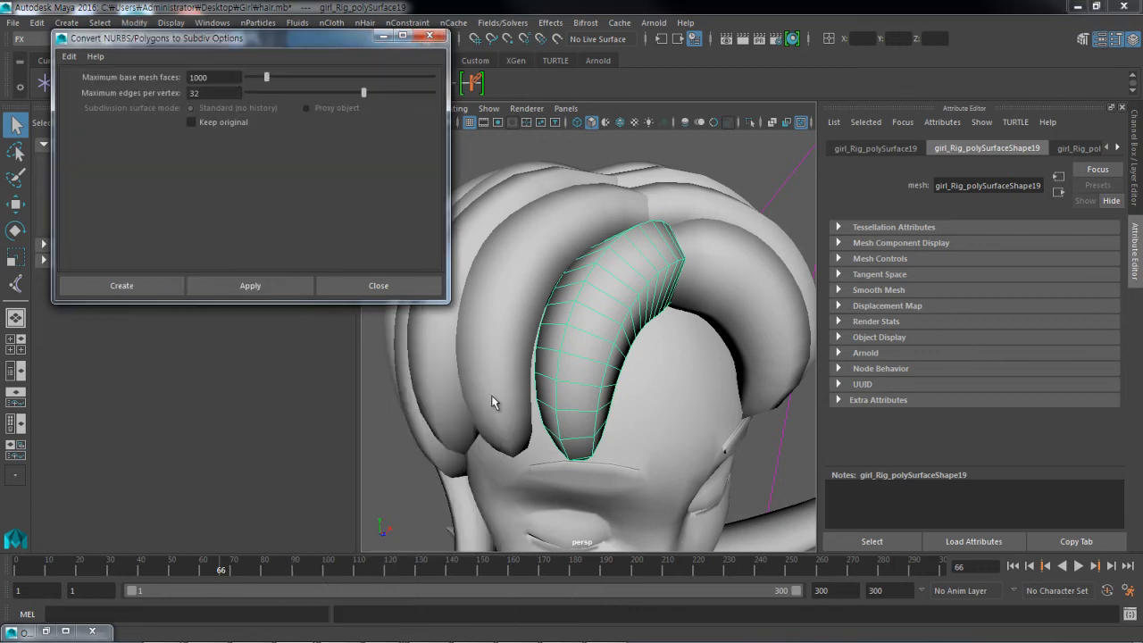
pyautogui.click(248, 295)
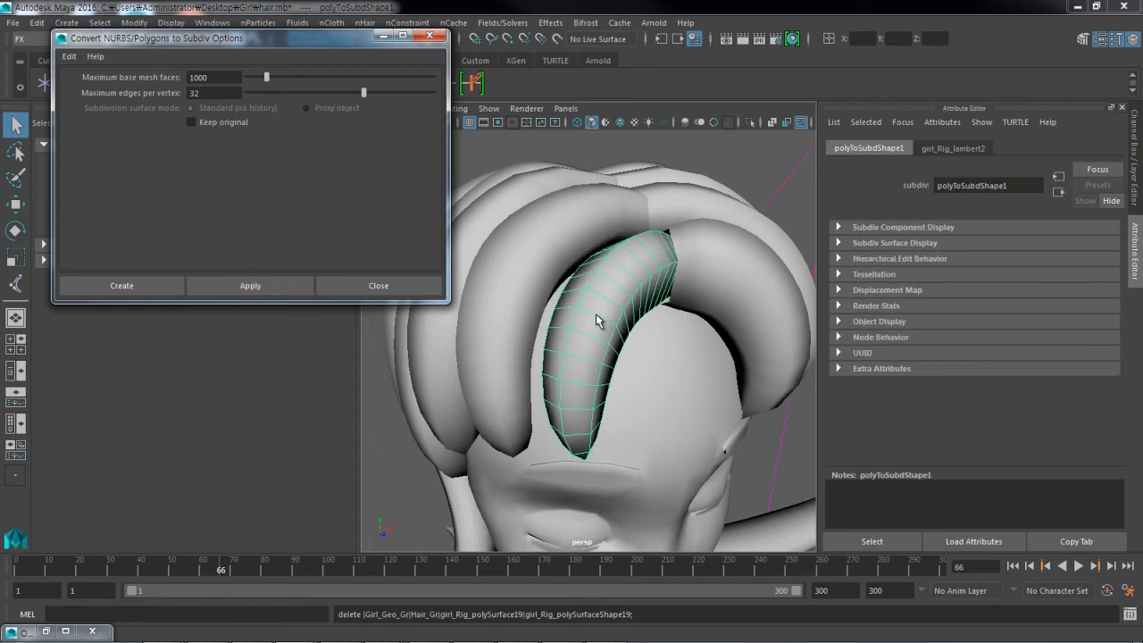
# Step: Check the subdivision strand in smooth display, show its vertices, return to whole-object selection and close the subdivision conversion options
pyautogui.press('3')
pyautogui.keyDown('alt'); pyautogui.moveTo(576, 317); pyautogui.dragTo(586, 344); pyautogui.keyUp('alt')
pyautogui.press('1')
pyautogui.moveTo(577, 318); pyautogui.dragTo(568, 153, button='right')
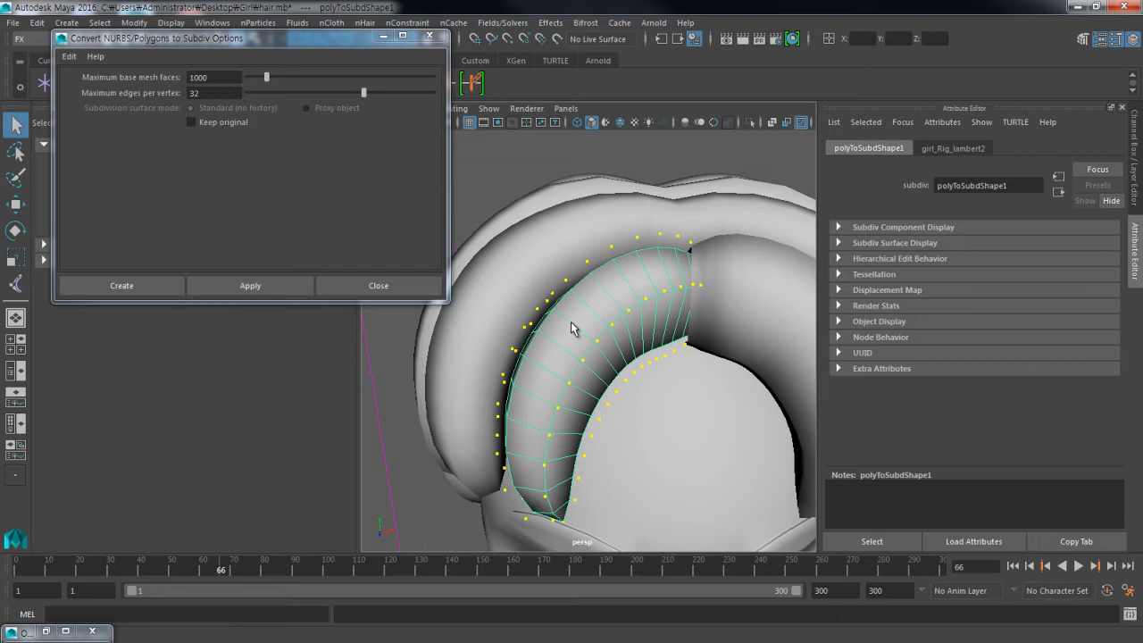
pyautogui.moveTo(571, 323); pyautogui.dragTo(625, 134, button='right')
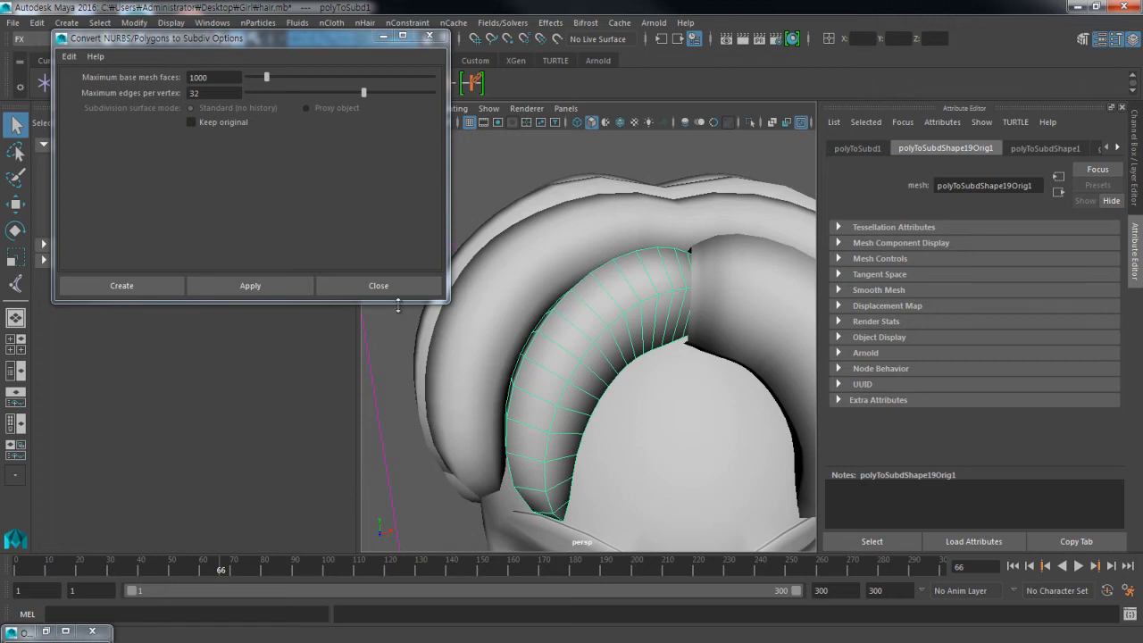
pyautogui.click(386, 286)
# Step: Convert the subdivision strand to a NURBS surface, replacing the original object and using the NURBS output type
pyautogui.click(36, 22)
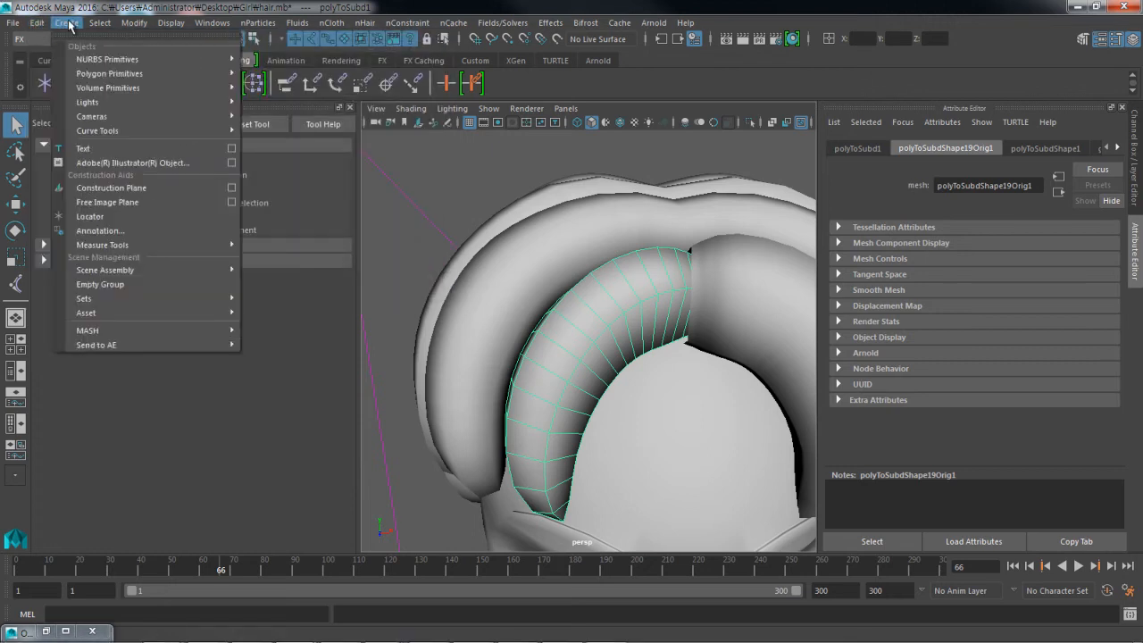
pyautogui.moveTo(172, 355)
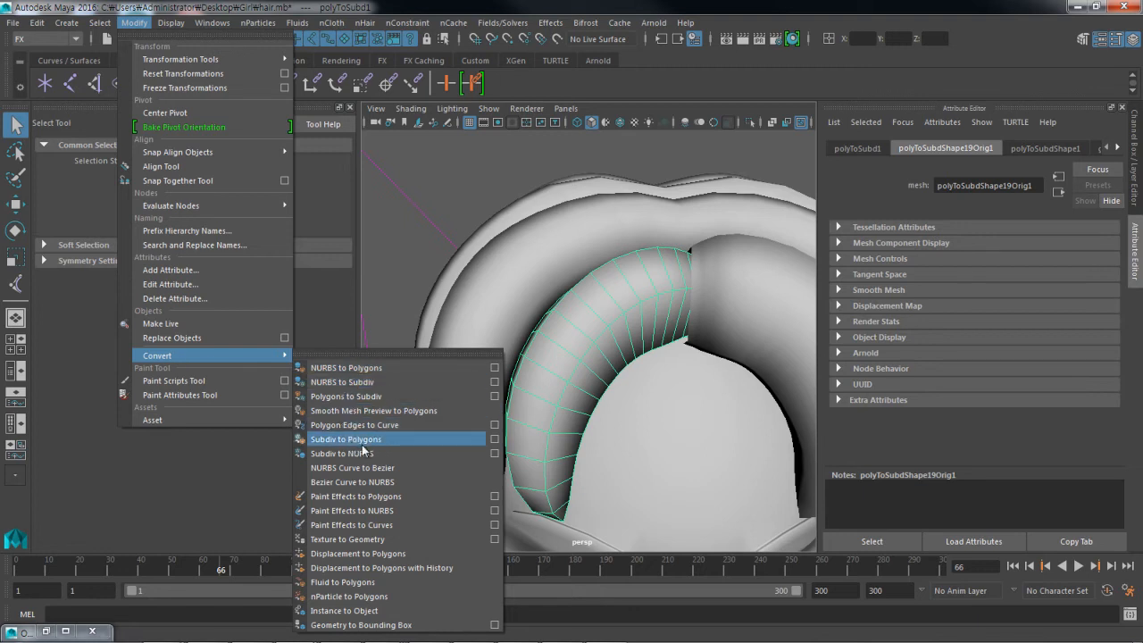
pyautogui.click(494, 453)
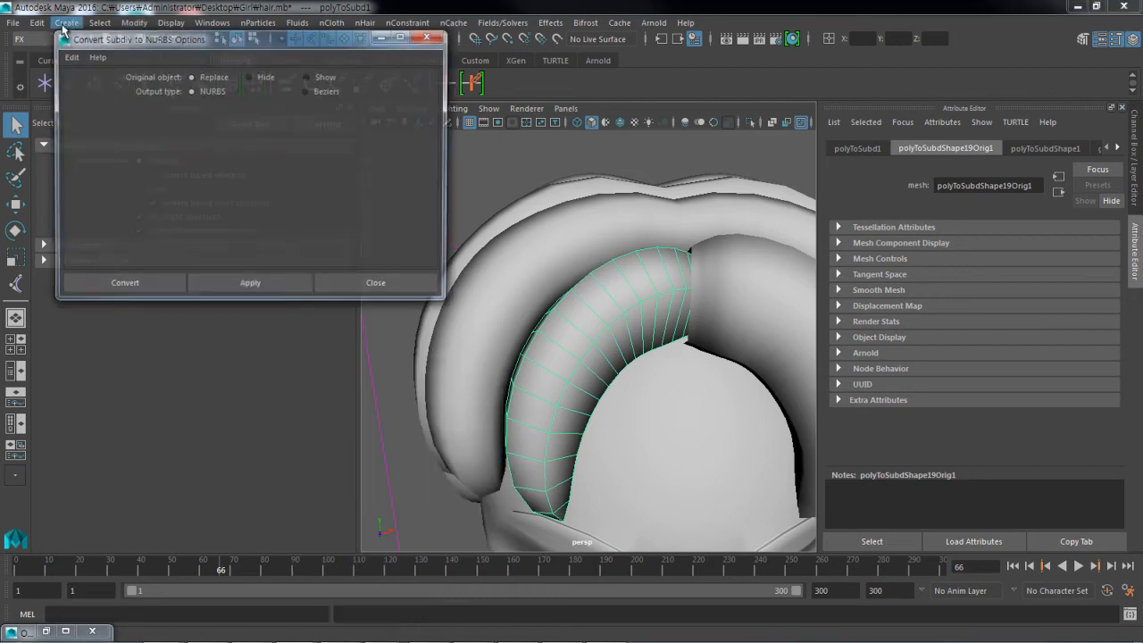
pyautogui.click(243, 287)
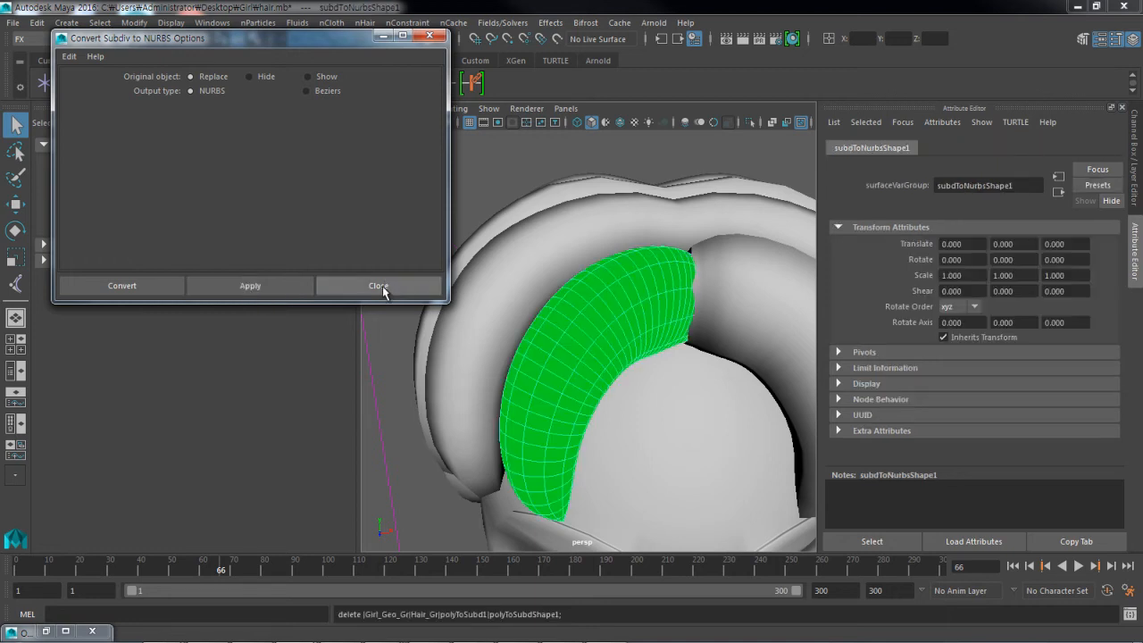
pyautogui.click(380, 286)
# Step: Assign the existing lambert3 material to the converted NURBS hair strand
pyautogui.keyDown('alt'); pyautogui.moveTo(524, 290); pyautogui.dragTo(580, 258); pyautogui.keyUp('alt')
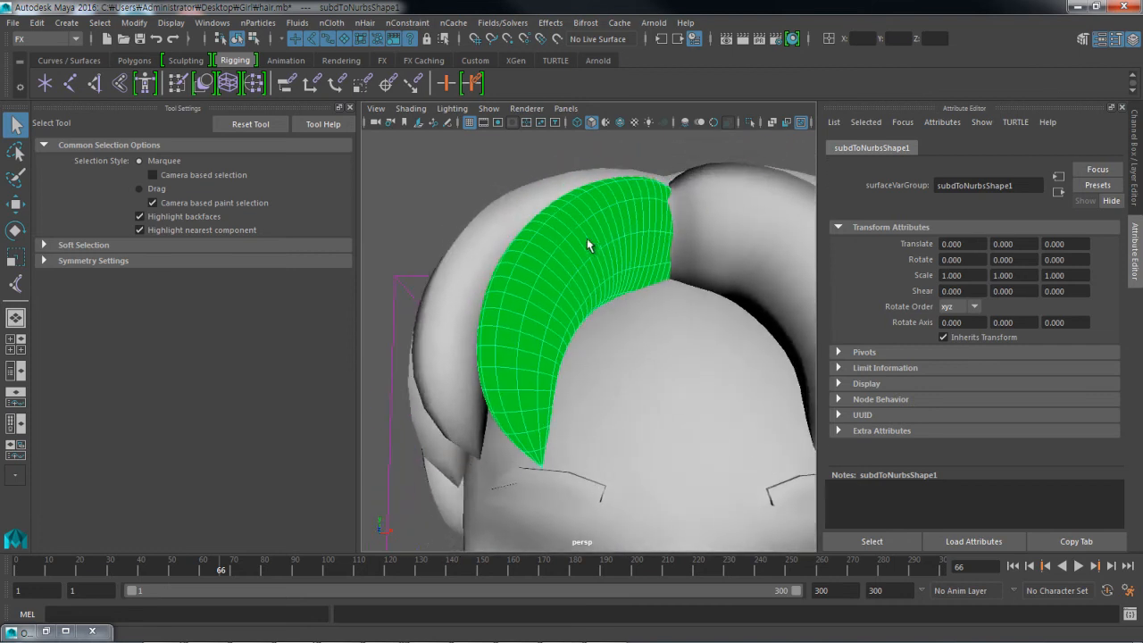
pyautogui.rightClick(628, 188)
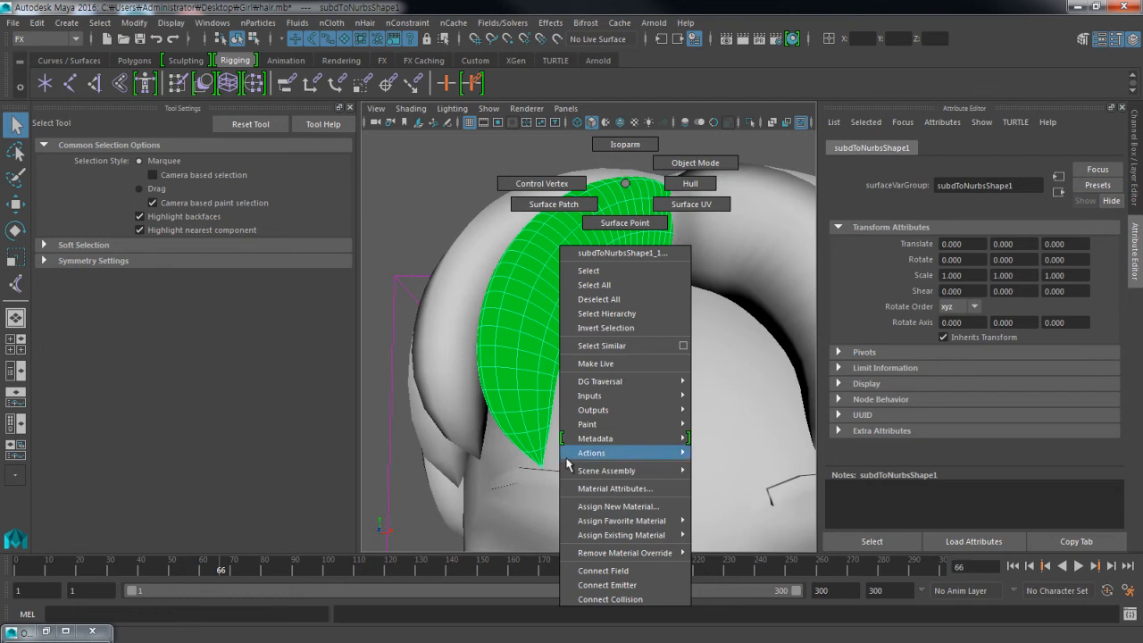
pyautogui.moveTo(596, 533)
pyautogui.click(731, 526)
pyautogui.keyDown('alt'); pyautogui.moveTo(534, 327); pyautogui.dragTo(551, 329); pyautogui.keyUp('alt')
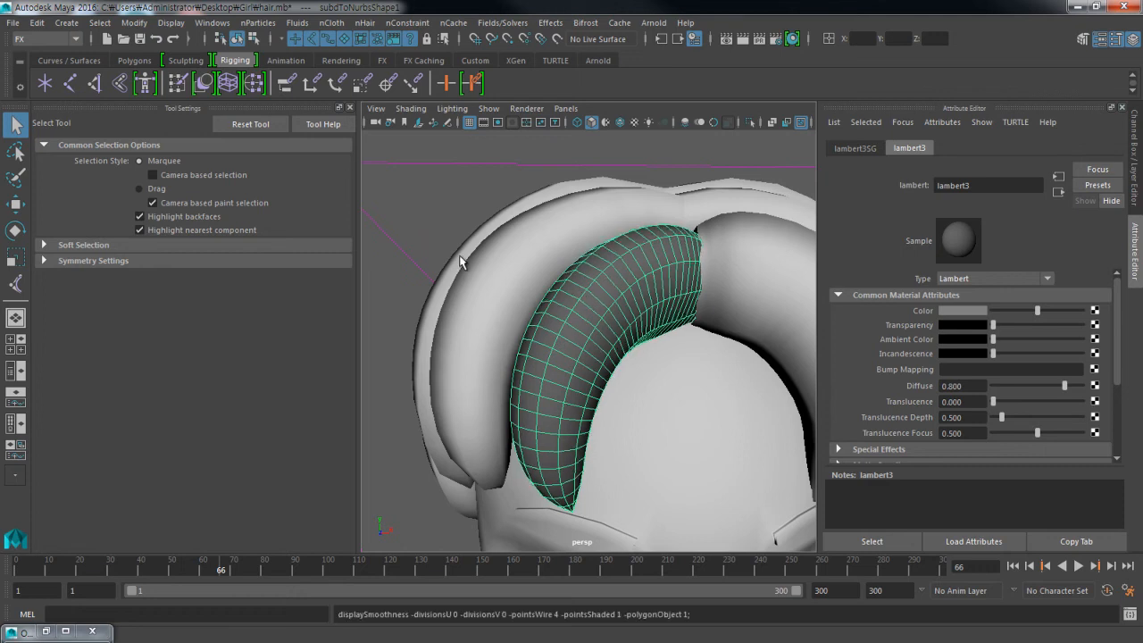
# Step: Try isoparm component selection on the NURBS front strand with smooth display
pyautogui.keyDown('alt'); pyautogui.moveTo(581, 291); pyautogui.dragTo(616, 335); pyautogui.keyUp('alt')
pyautogui.rightClick(630, 330)
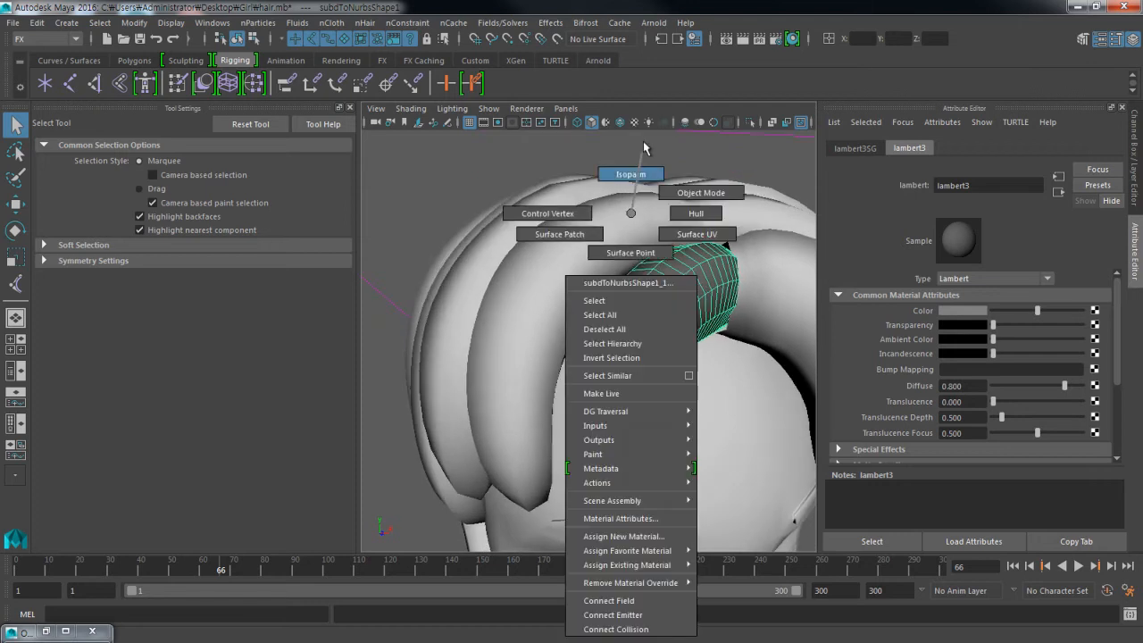
pyautogui.rightClick(640, 325)
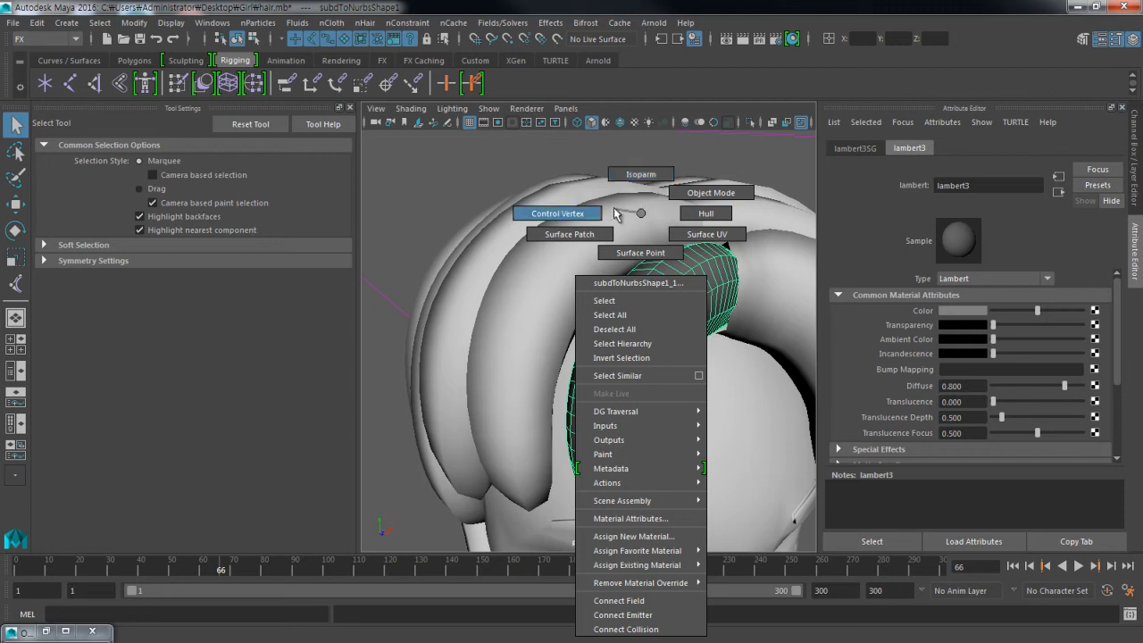
pyautogui.moveTo(605, 213); pyautogui.dragTo(622, 186, button='right')
pyautogui.moveTo(636, 321); pyautogui.dragTo(640, 174, button='right')
pyautogui.press('3')
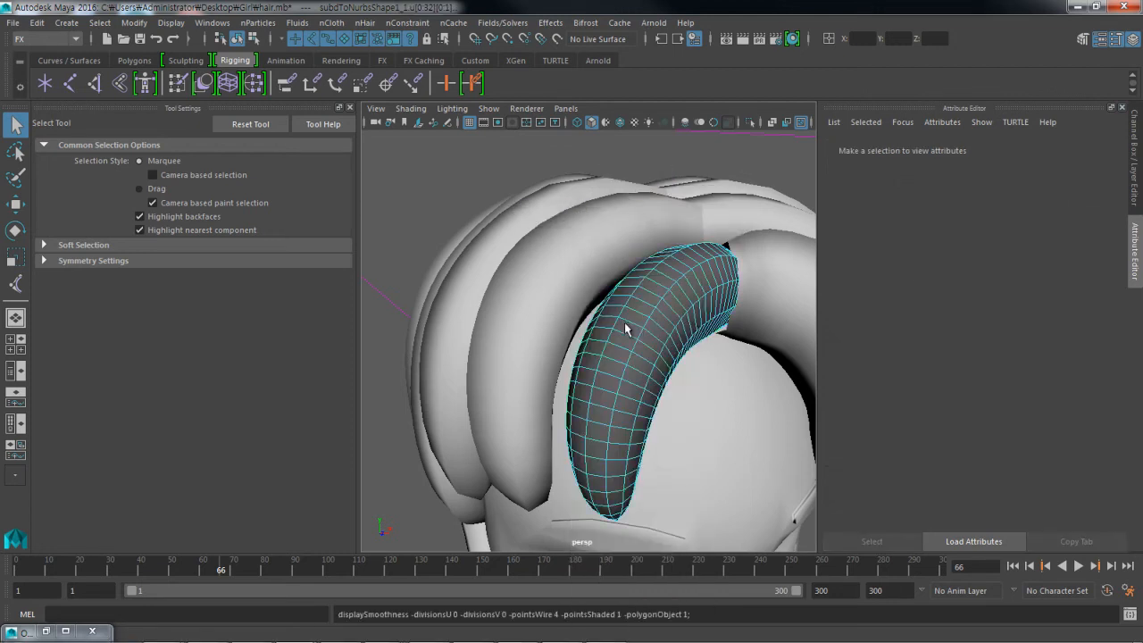
# Step: Restore coarse display, leave component mode and select the single NURBS surface of the front strand as an object
pyautogui.press('1')
pyautogui.keyDown('alt'); pyautogui.moveTo(622, 314); pyautogui.dragTo(532, 303); pyautogui.keyUp('alt')
pyautogui.press('F8')
pyautogui.press('F8')
pyautogui.click(410, 190)
pyautogui.click(579, 288)
pyautogui.moveTo(525, 214); pyautogui.dragTo(526, 284, button='right')
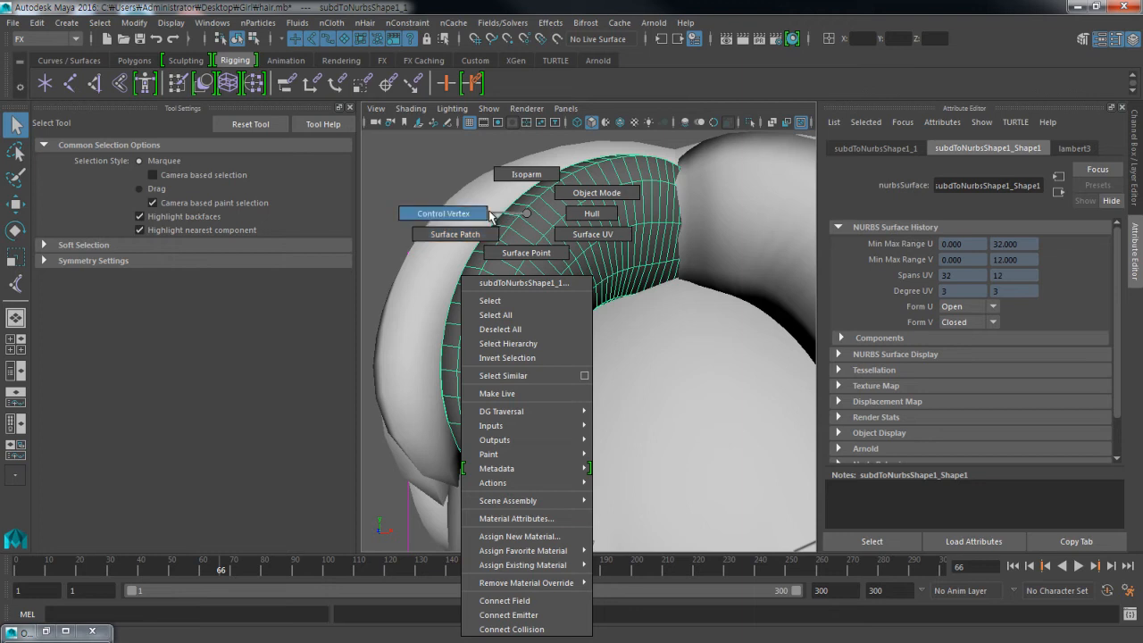
pyautogui.moveTo(492, 213); pyautogui.dragTo(524, 214, button='right')
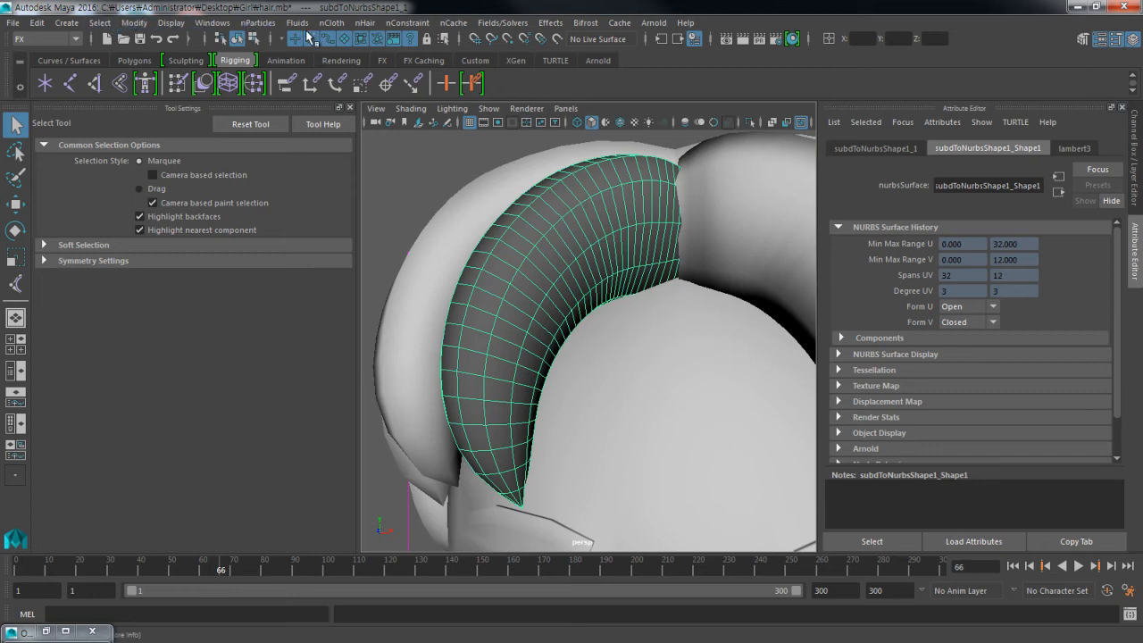
# Step: Duplicate the NURBS strand's surface curves from its V isoparms only, without grouping them with the original
pyautogui.click(36, 40)
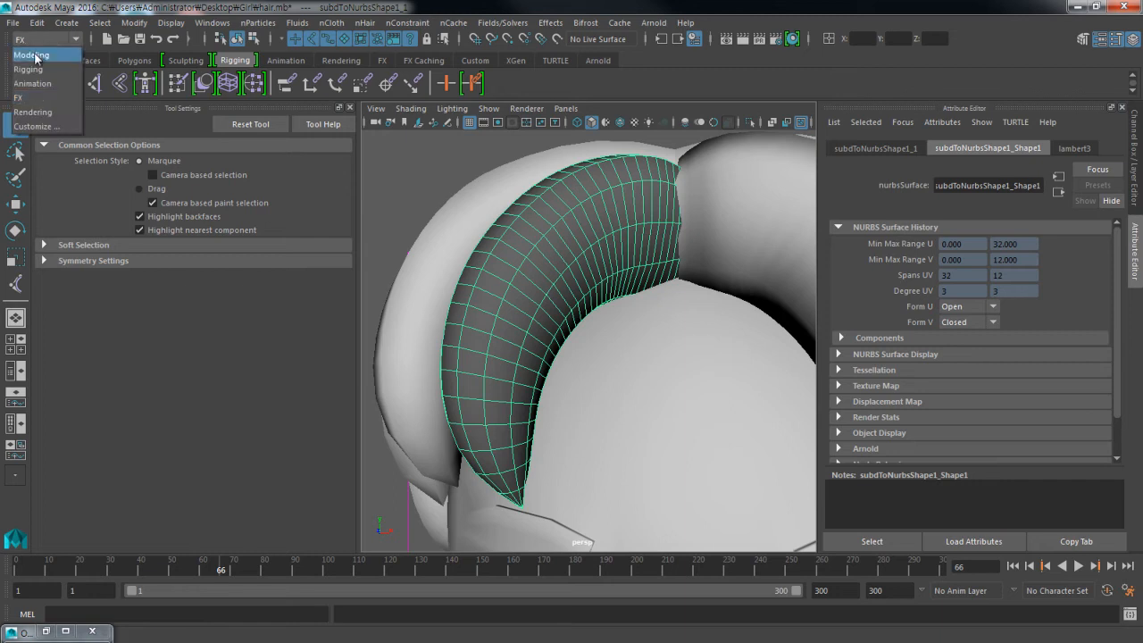
pyautogui.click(32, 55)
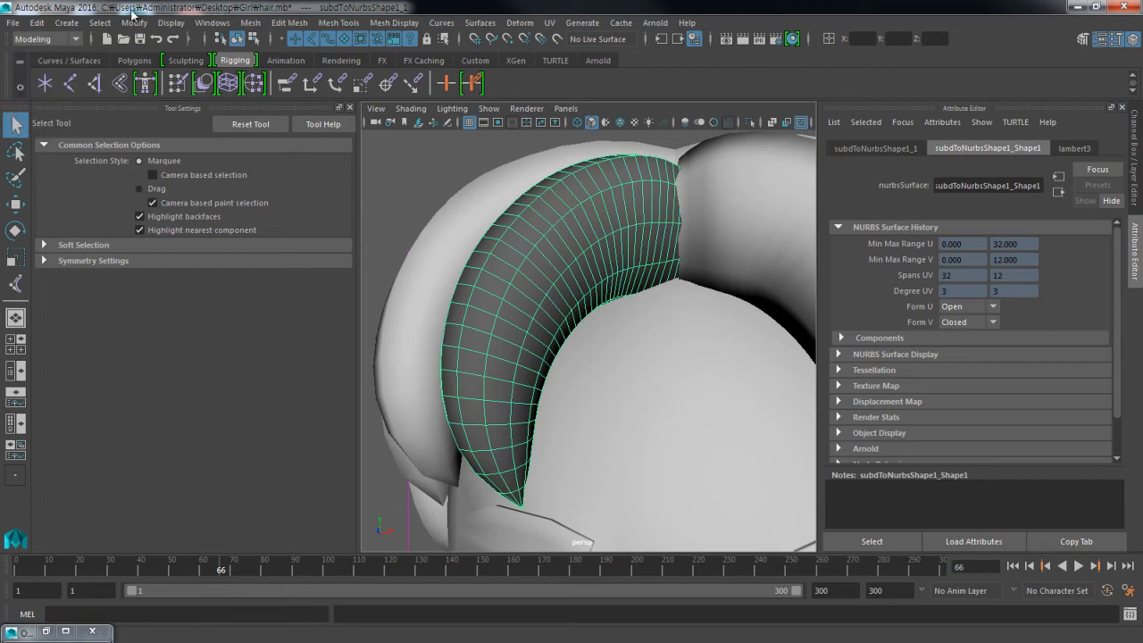
pyautogui.click(441, 22)
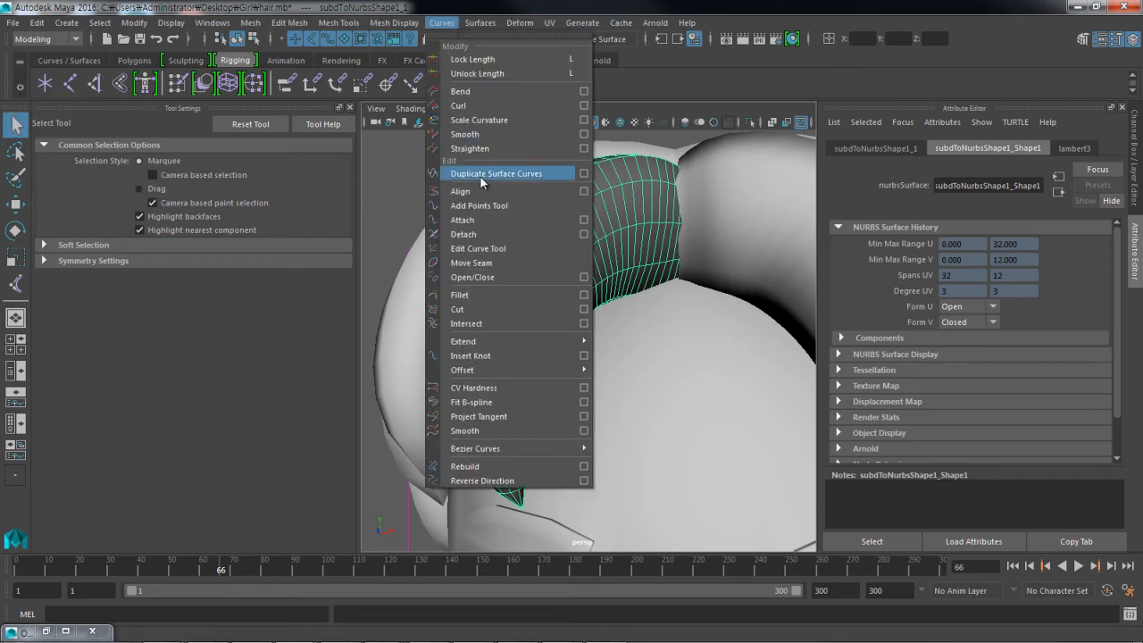
pyautogui.click(583, 174)
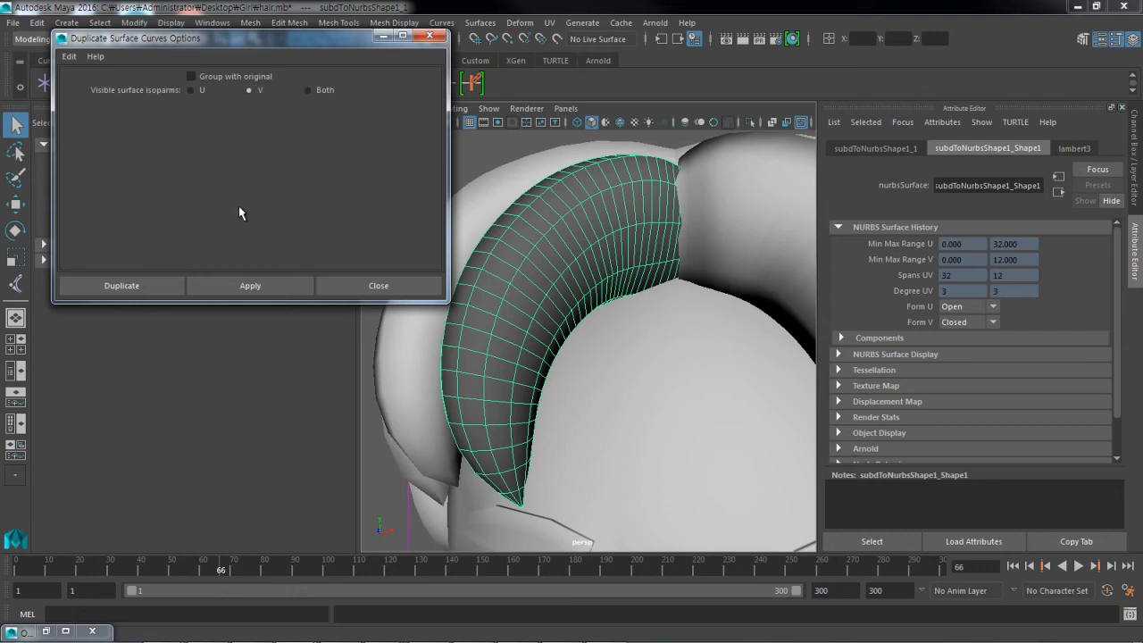
pyautogui.click(245, 285)
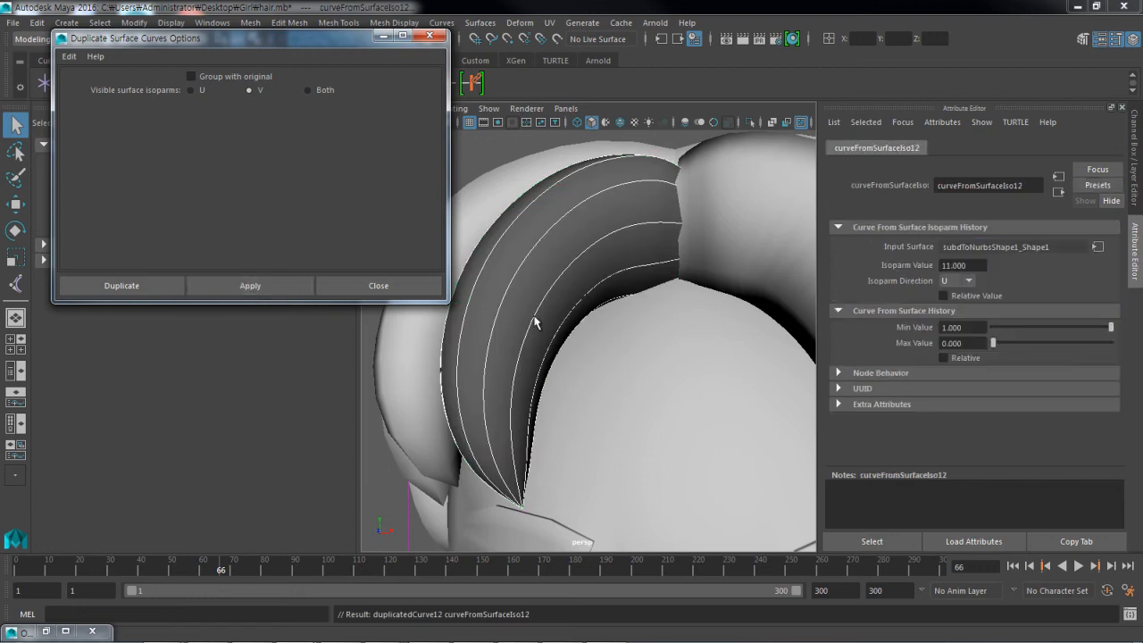
pyautogui.keyDown('alt'); pyautogui.moveTo(520, 366); pyautogui.dragTo(544, 361); pyautogui.keyUp('alt')
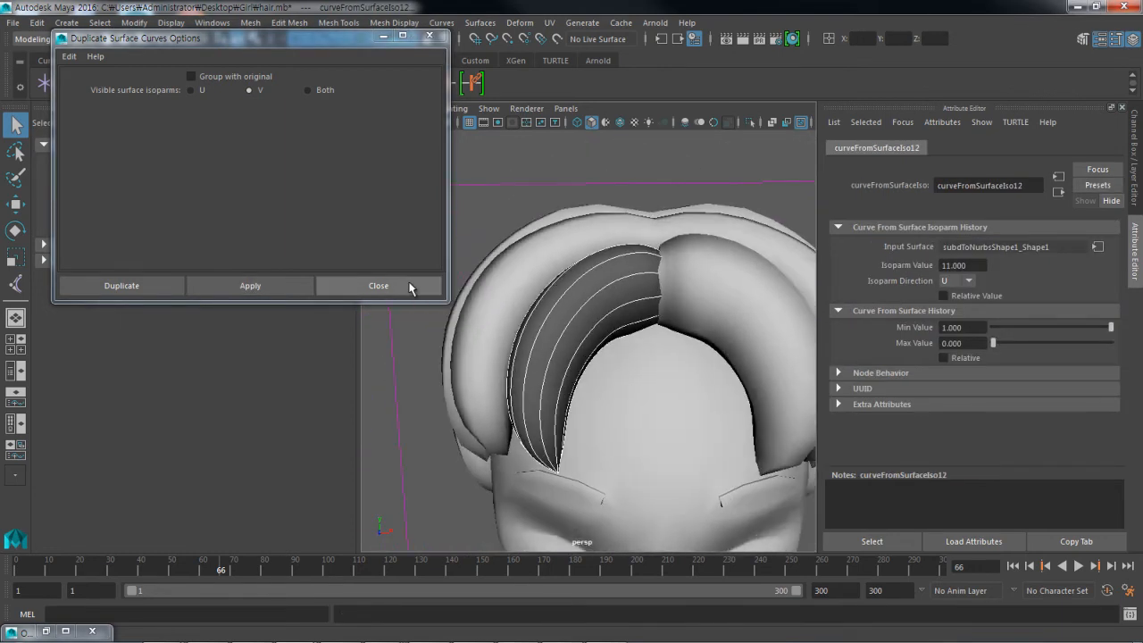
pyautogui.click(379, 285)
# Step: Open the Outliner, select duplicatedCurve1 through duplicatedCurve12 and inspect them along the front strand
pyautogui.click(565, 318)
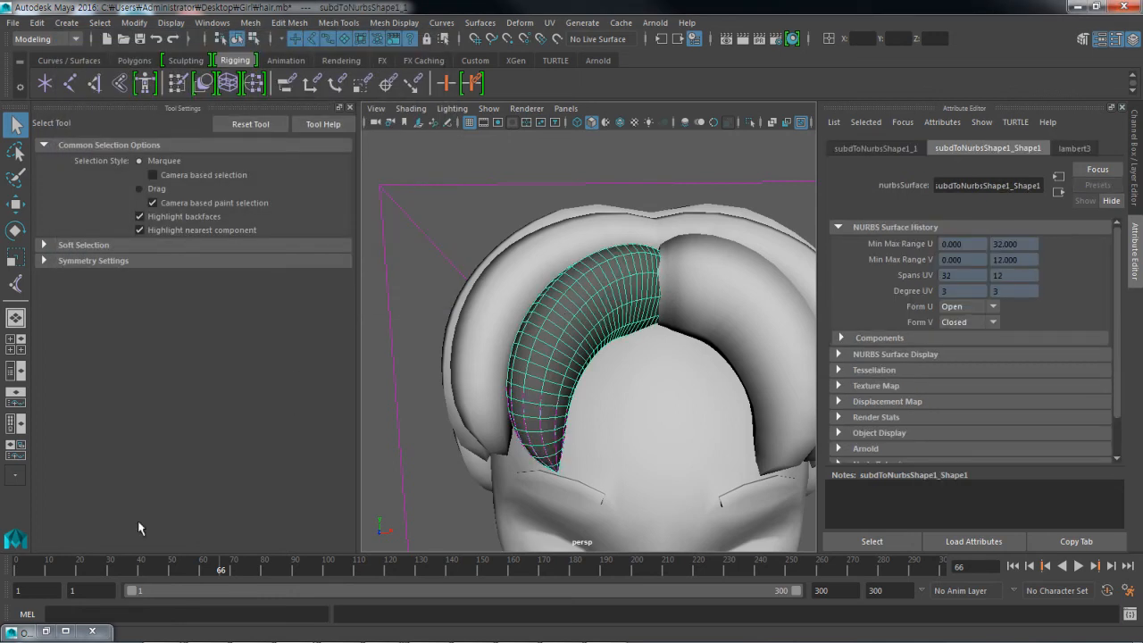
pyautogui.click(66, 630)
pyautogui.moveTo(209, 386); pyautogui.dragTo(225, 543)
pyautogui.keyDown('alt'); pyautogui.moveTo(506, 383); pyautogui.dragTo(541, 365, button='right'); pyautogui.keyUp('alt')
pyautogui.keyDown('alt'); pyautogui.moveTo(541, 365); pyautogui.dragTo(559, 388); pyautogui.keyUp('alt')
pyautogui.keyDown('alt'); pyautogui.moveTo(559, 388); pyautogui.dragTo(563, 429, button='middle'); pyautogui.keyUp('alt')
pyautogui.keyDown('alt'); pyautogui.moveTo(521, 427); pyautogui.dragTo(554, 438); pyautogui.keyUp('alt')
pyautogui.keyDown('alt'); pyautogui.moveTo(515, 419); pyautogui.dragTo(568, 446, button='right'); pyautogui.keyUp('alt')
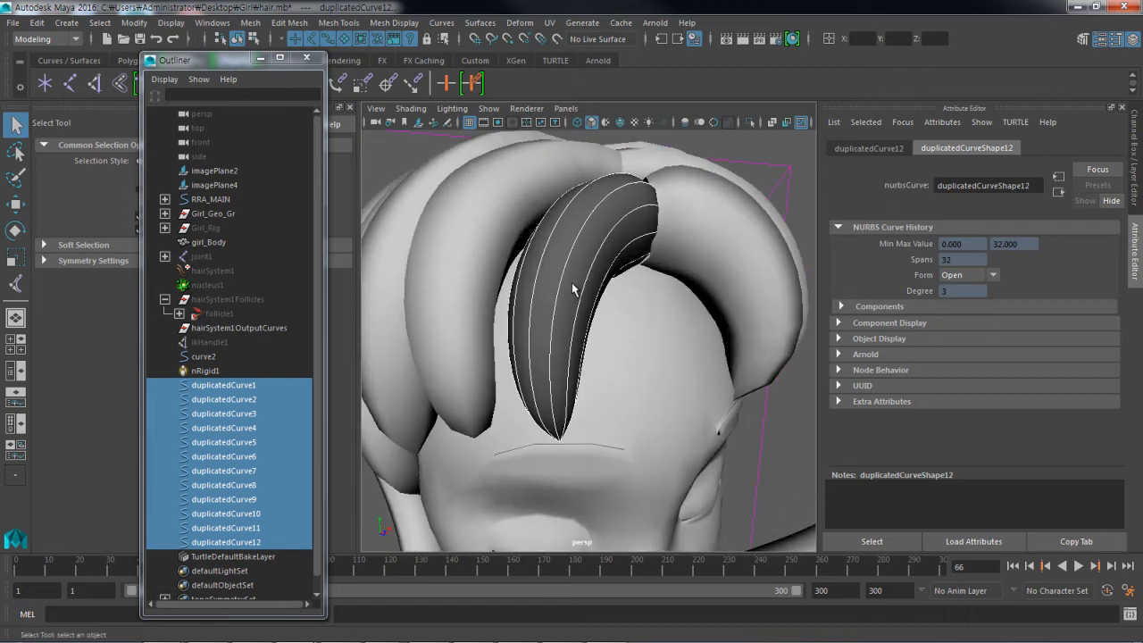
# Step: Hide the front strand's NURBS surface so that only its duplicated curves show
pyautogui.click(570, 288)
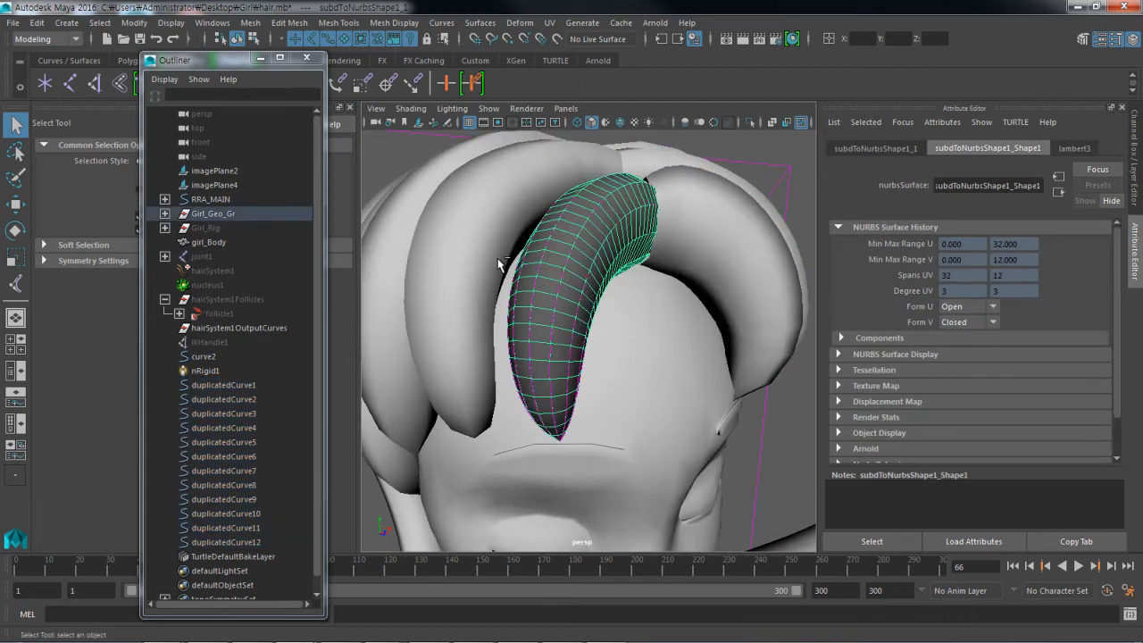
pyautogui.hotkey('ctrl', 'h')
pyautogui.keyDown('alt'); pyautogui.moveTo(470, 408); pyautogui.dragTo(386, 375); pyautogui.keyUp('alt')
# Step: Select all twelve duplicated curves again and examine them against the girl's head and upper body
pyautogui.moveTo(214, 384); pyautogui.dragTo(201, 541)
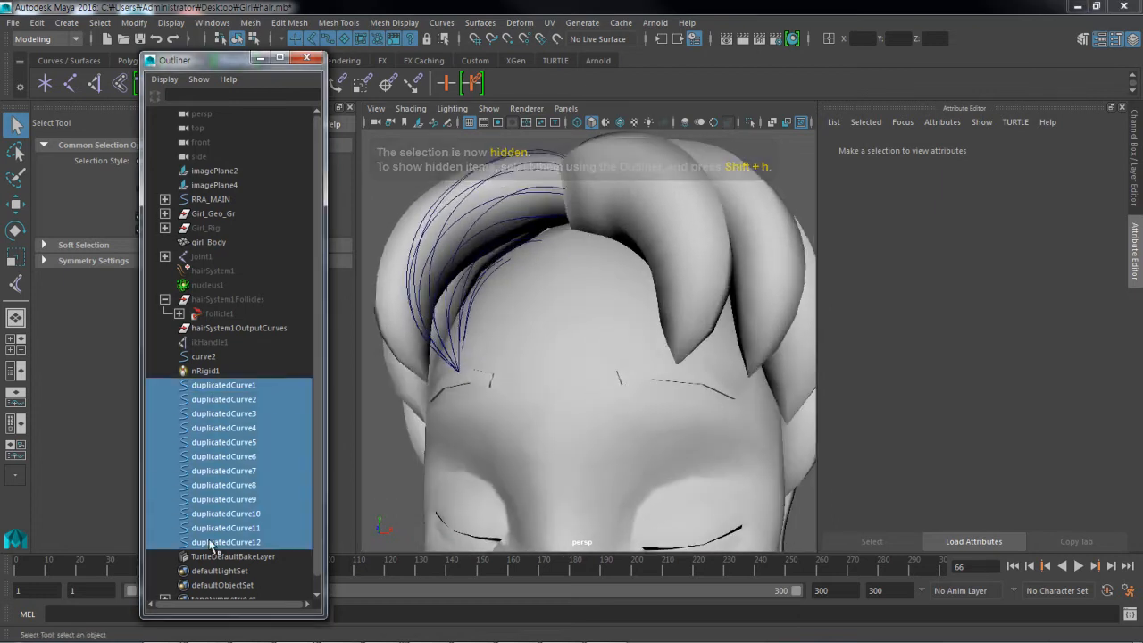
pyautogui.keyDown('alt'); pyautogui.moveTo(455, 426); pyautogui.dragTo(506, 416); pyautogui.keyUp('alt')
pyautogui.keyDown('alt'); pyautogui.moveTo(589, 482); pyautogui.dragTo(490, 399, button='right'); pyautogui.keyUp('alt')
pyautogui.keyDown('alt'); pyautogui.moveTo(492, 403); pyautogui.dragTo(479, 377, button='middle'); pyautogui.keyUp('alt')
pyautogui.keyDown('alt'); pyautogui.moveTo(482, 379); pyautogui.dragTo(452, 395); pyautogui.keyUp('alt')
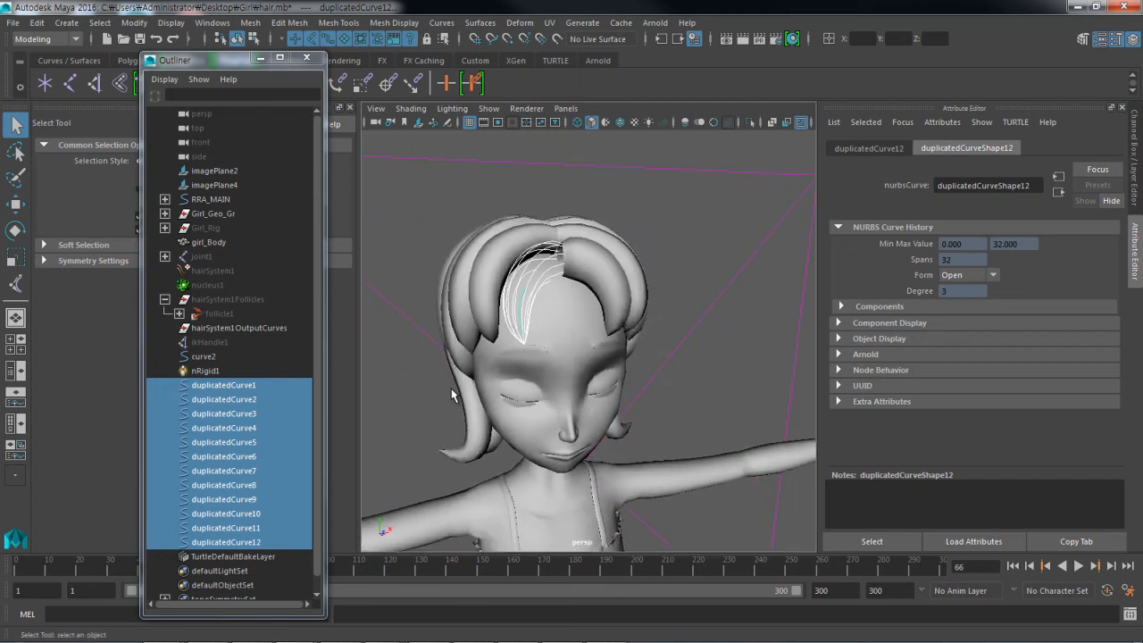
pyautogui.keyDown('alt'); pyautogui.moveTo(500, 415); pyautogui.dragTo(495, 382, button='middle'); pyautogui.keyUp('alt')
pyautogui.keyDown('alt'); pyautogui.moveTo(495, 382); pyautogui.dragTo(453, 366, button='right'); pyautogui.keyUp('alt')
pyautogui.keyDown('alt'); pyautogui.moveTo(453, 366); pyautogui.dragTo(453, 381); pyautogui.keyUp('alt')
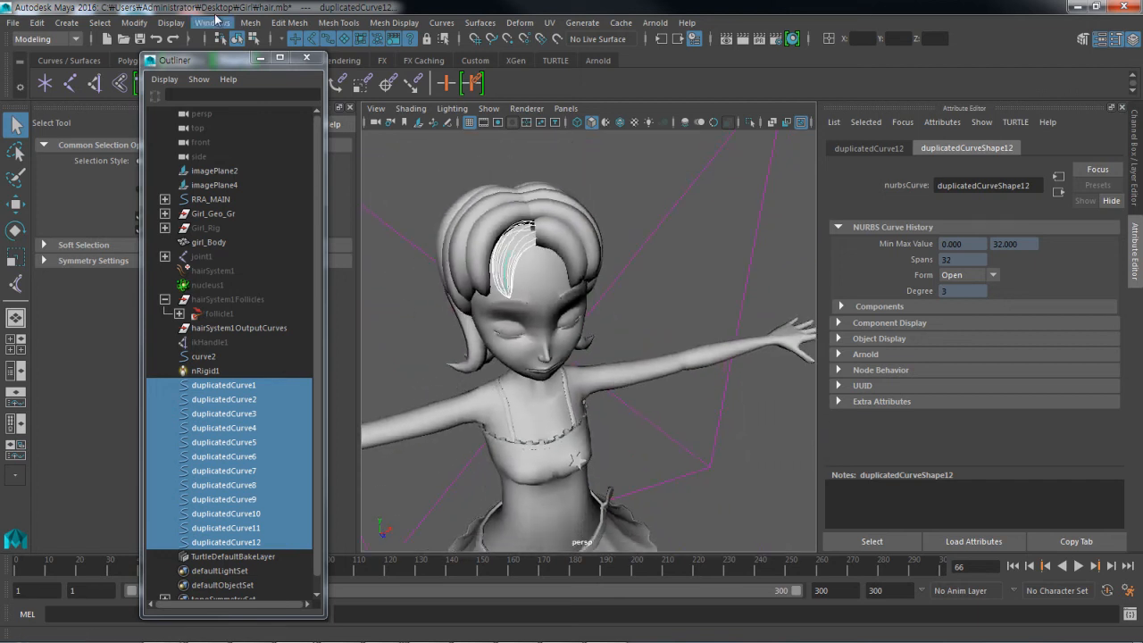
# Step: Switch to the FX menu set, clear the curve selection and return to the Modeling menu set
pyautogui.moveTo(228, 61); pyautogui.dragTo(146, 97)
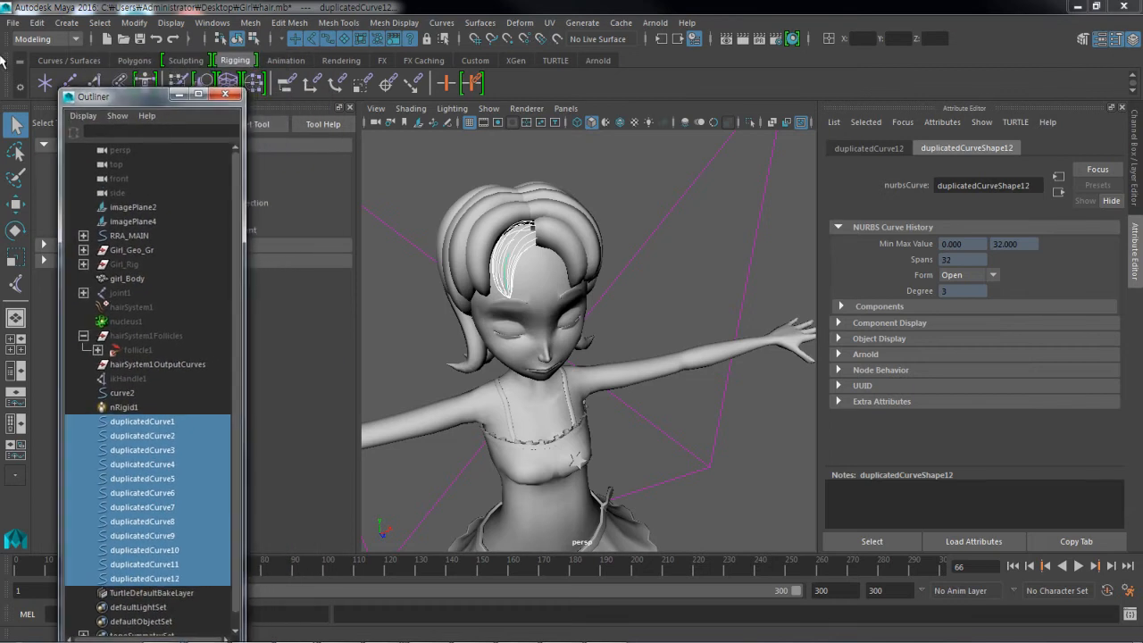
pyautogui.click(32, 40)
pyautogui.click(36, 98)
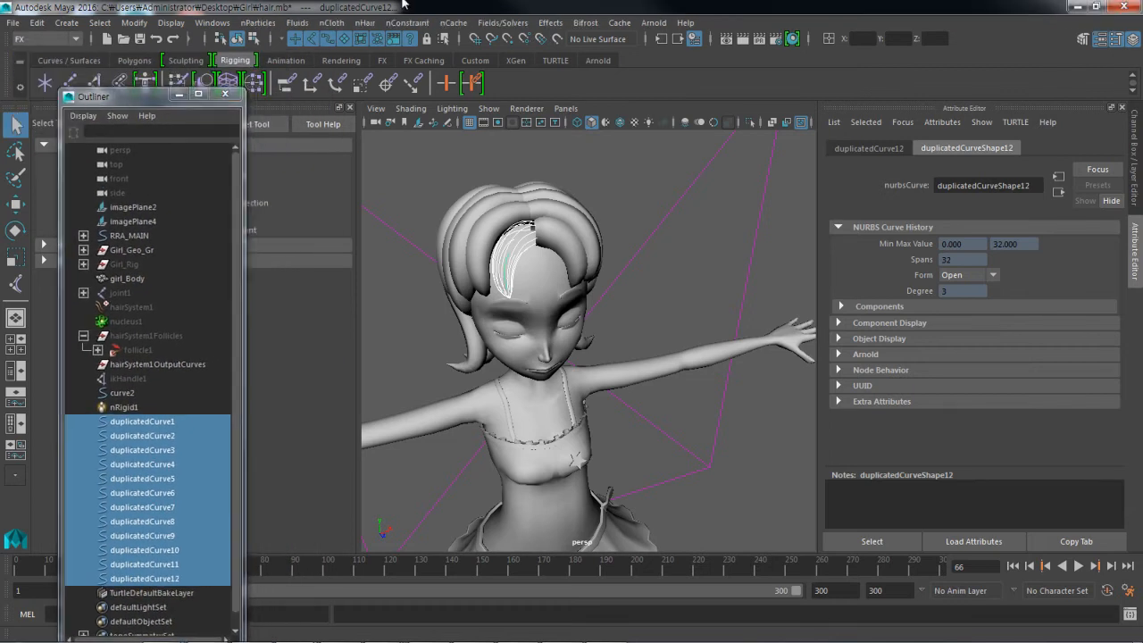
pyautogui.click(661, 244)
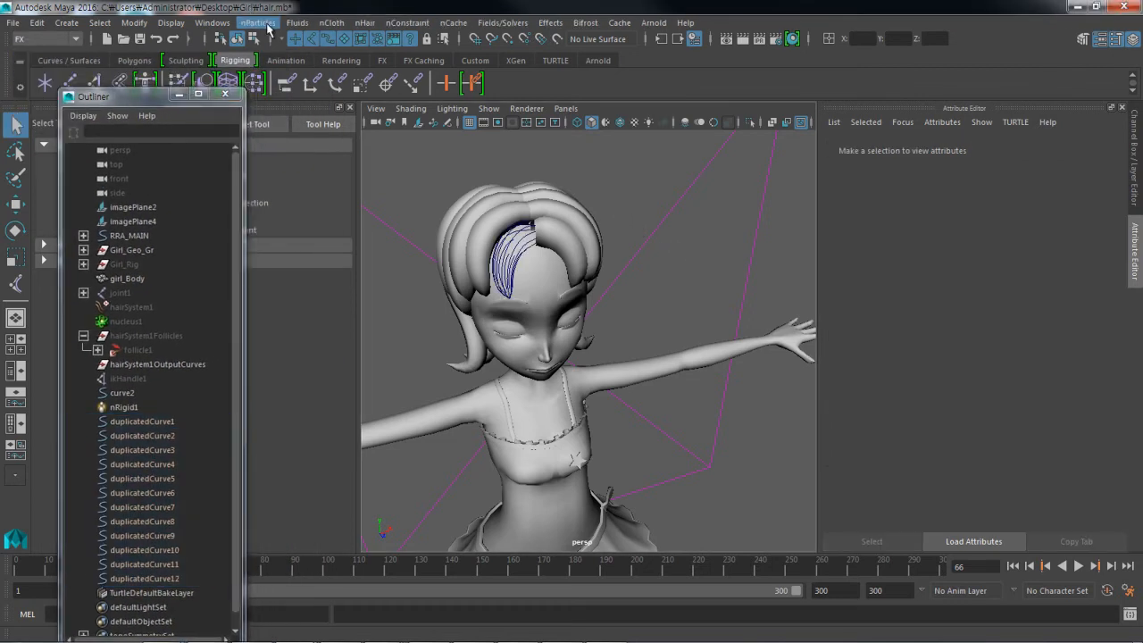
pyautogui.click(68, 40)
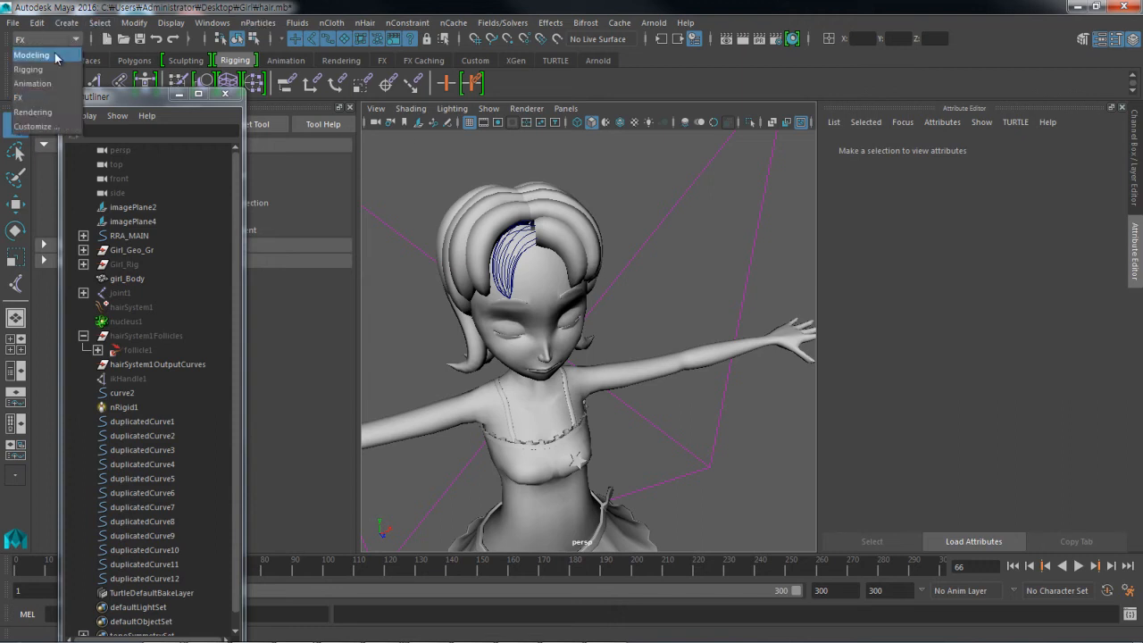
pyautogui.click(54, 52)
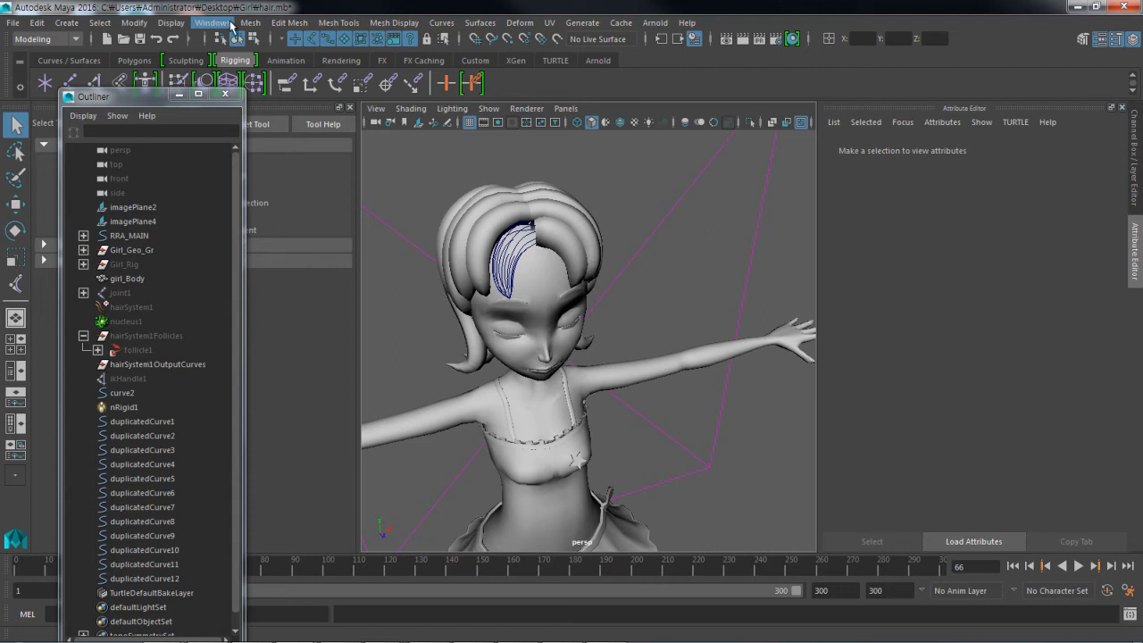
# Step: Create a polygon plane primitive at the scene origin between the girl's feet
pyautogui.moveTo(135, 98); pyautogui.dragTo(132, 190)
pyautogui.click(248, 24)
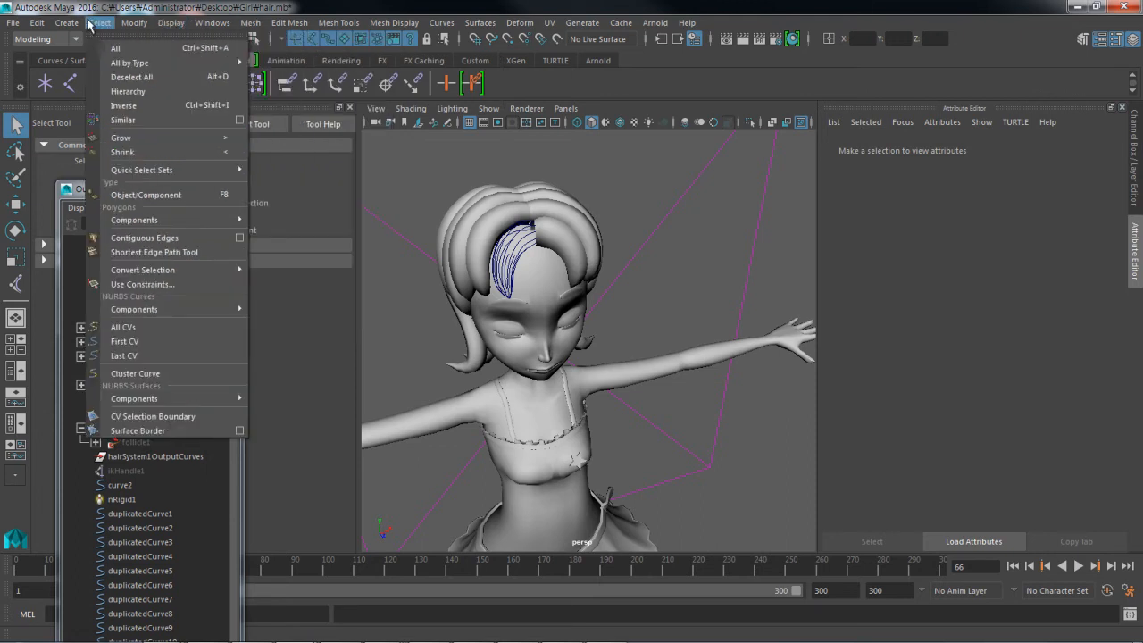
pyautogui.moveTo(96, 75)
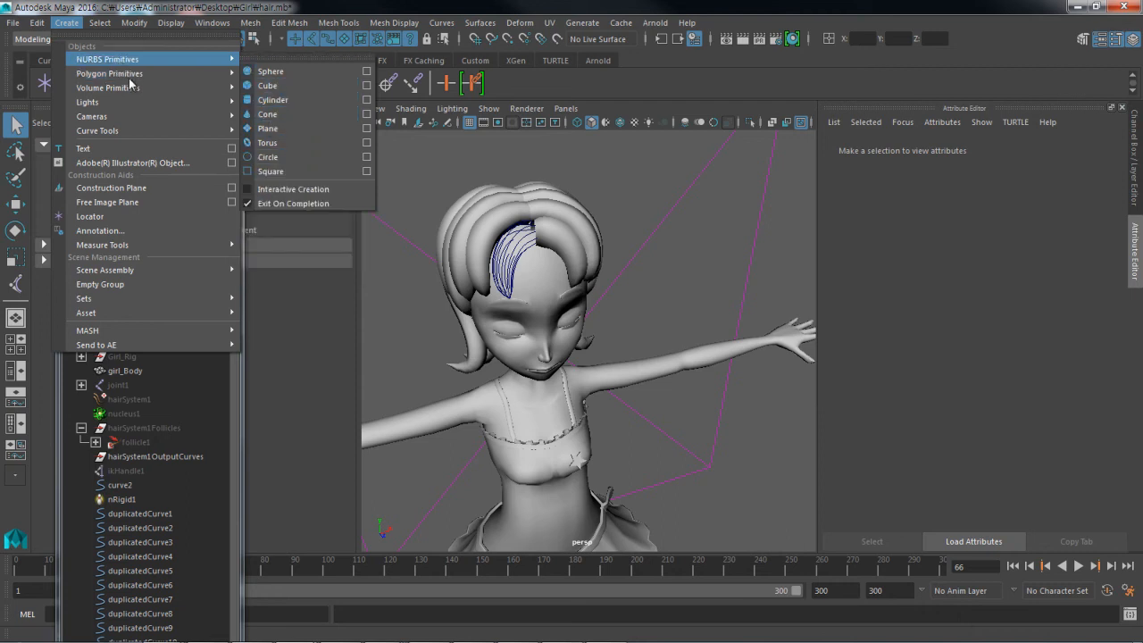
pyautogui.moveTo(140, 75)
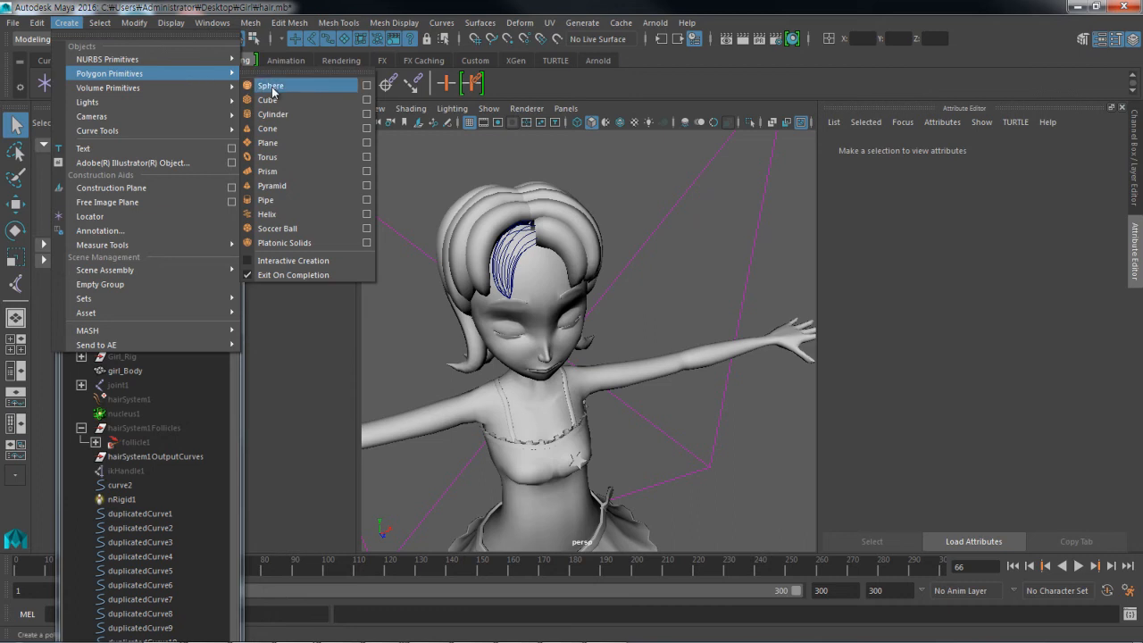
pyautogui.click(267, 143)
pyautogui.keyDown('alt'); pyautogui.moveTo(509, 197); pyautogui.dragTo(516, 309); pyautogui.keyUp('alt')
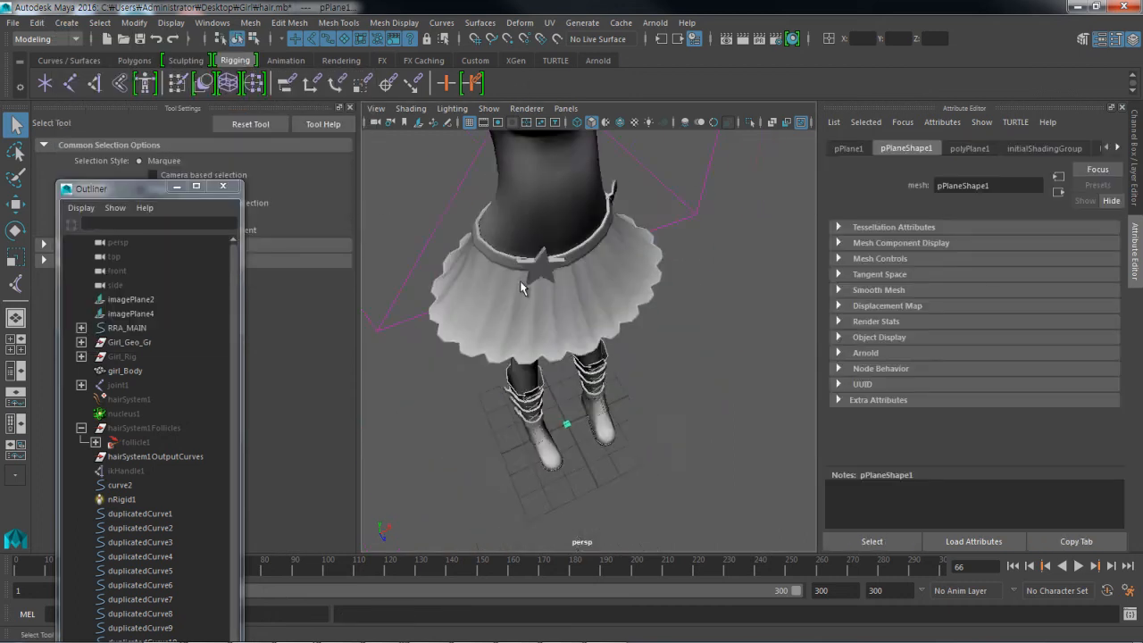
# Step: Frame the polygon plane between the girl's feet and switch to the FX menu set
pyautogui.keyDown('alt'); pyautogui.moveTo(516, 309); pyautogui.dragTo(533, 243, button='middle'); pyautogui.keyUp('alt')
pyautogui.press('f')
pyautogui.keyDown('alt'); pyautogui.moveTo(538, 303); pyautogui.dragTo(552, 357); pyautogui.keyUp('alt')
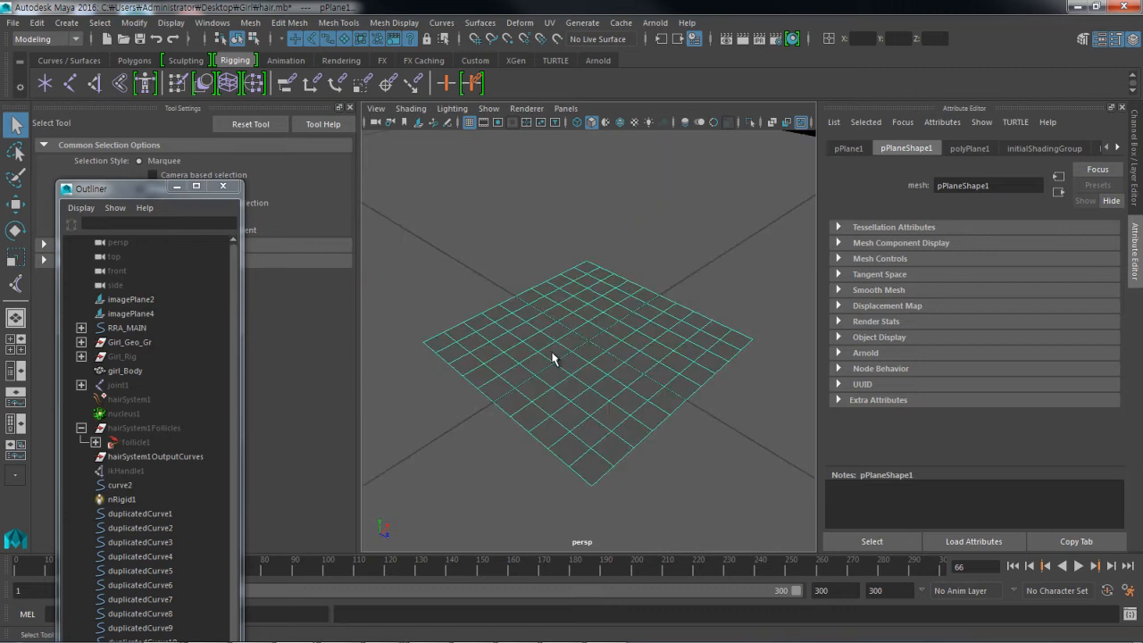
pyautogui.click(50, 41)
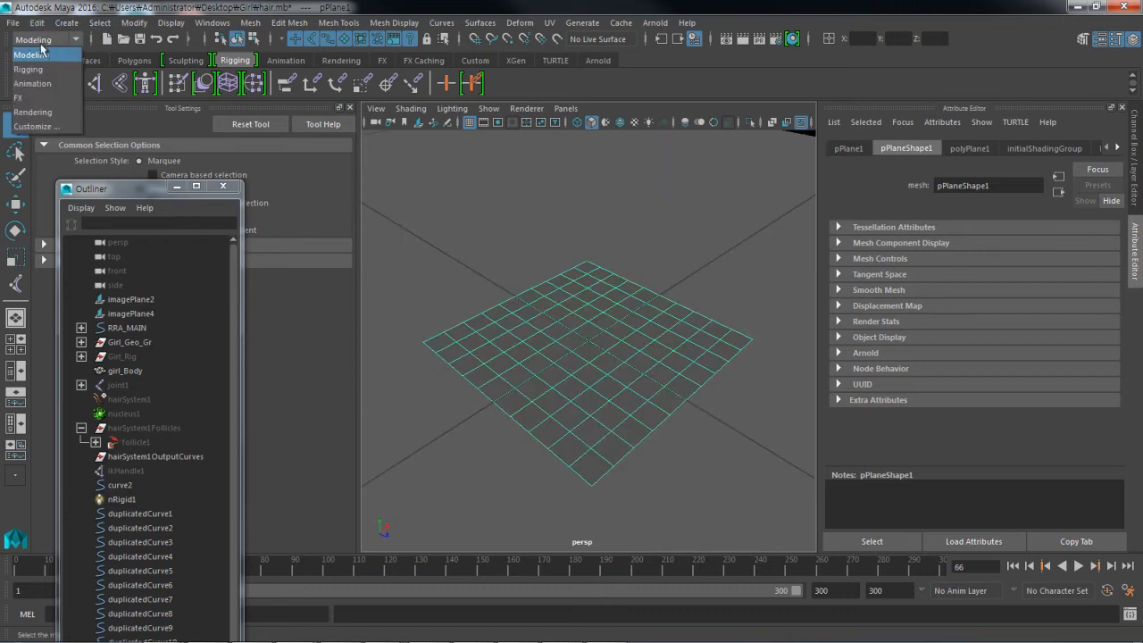
pyautogui.click(31, 98)
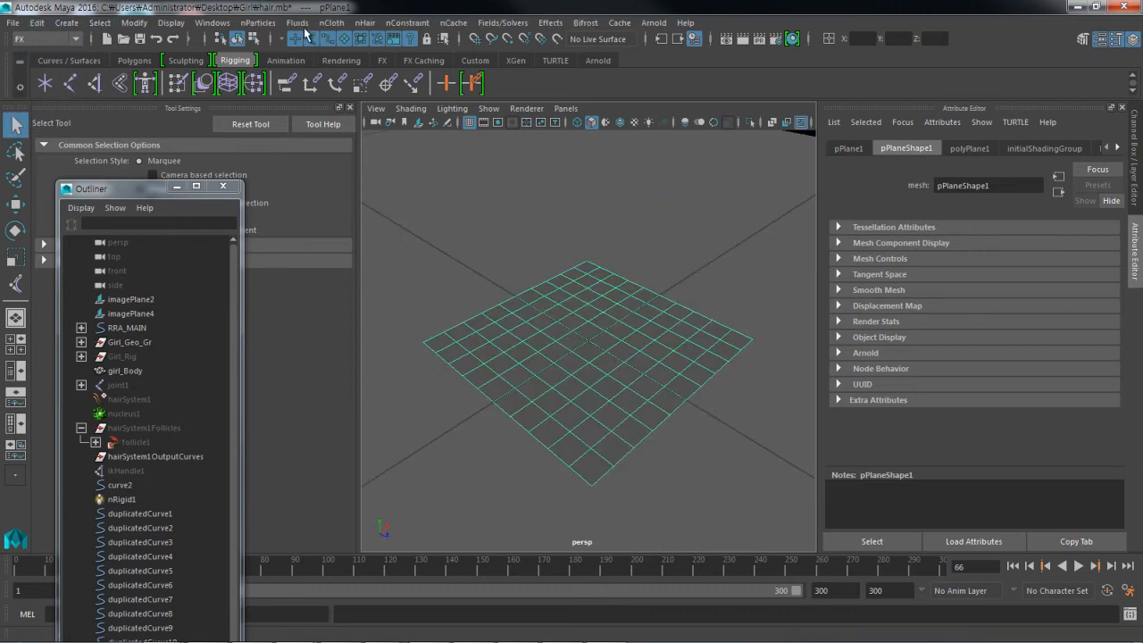
# Step: Create hair on the plane with Paint Effects output, setting U count and V count to 1
pyautogui.click(362, 24)
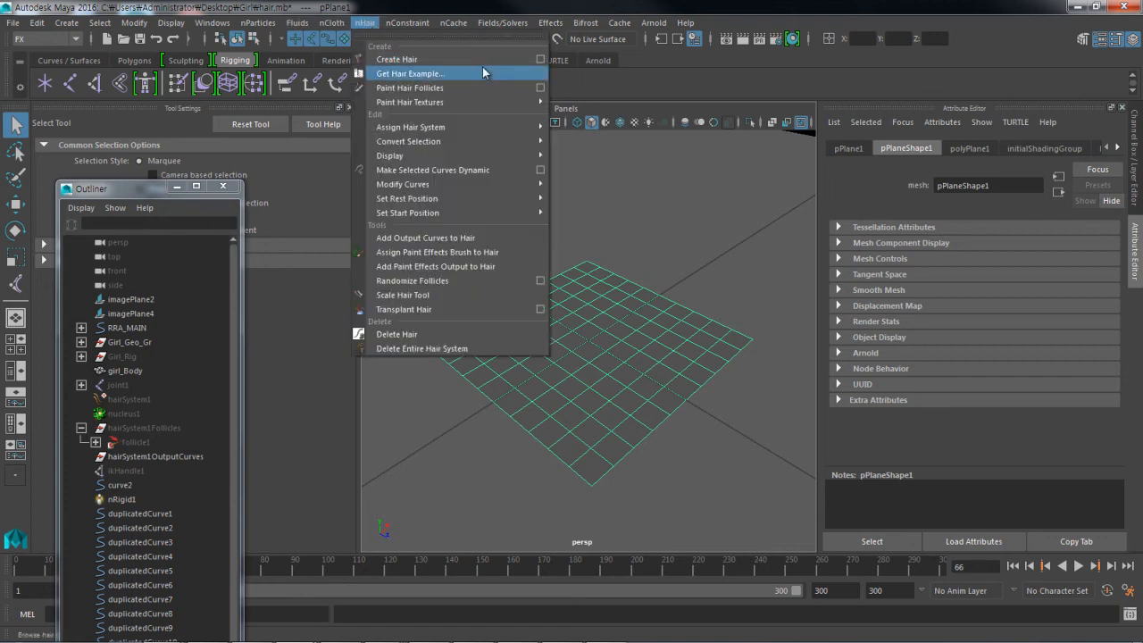
pyautogui.click(540, 59)
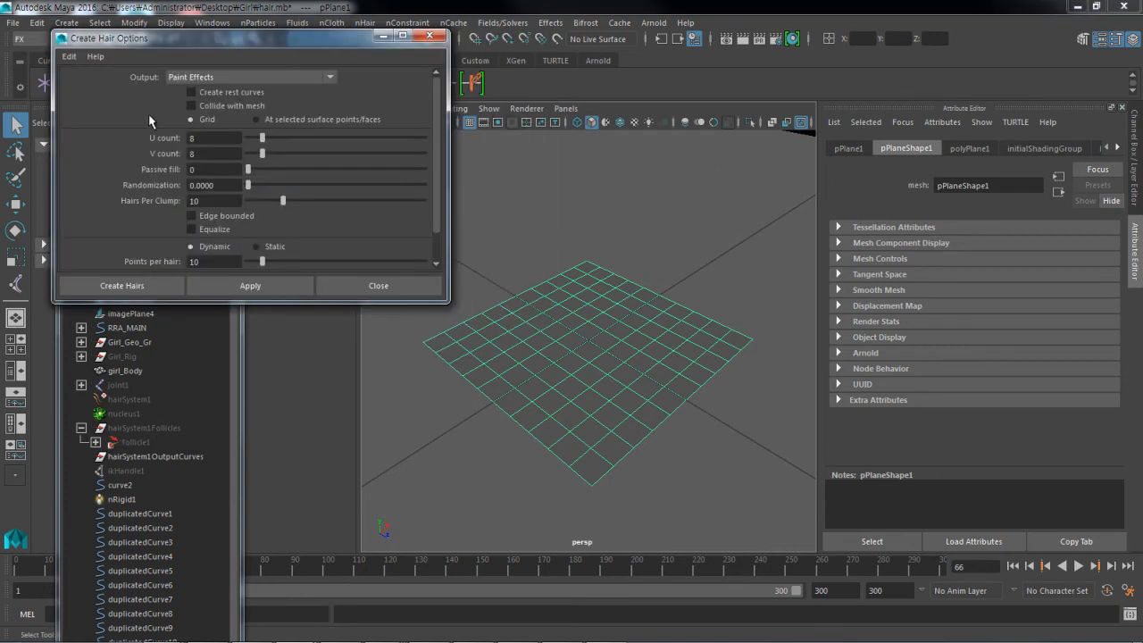
pyautogui.write('1')
pyautogui.doubleClick(197, 154)
pyautogui.write('1')
pyautogui.click(248, 284)
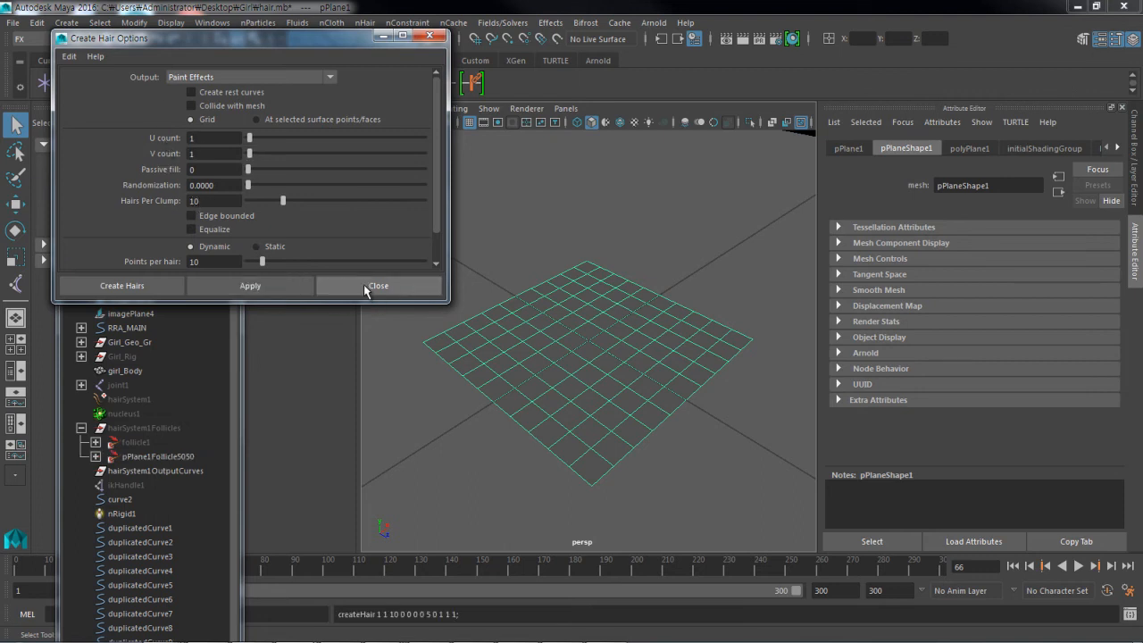
pyautogui.click(363, 284)
# Step: Inspect the plane's hair between the boots and undo the hair creation
pyautogui.keyDown('alt'); pyautogui.moveTo(468, 248); pyautogui.dragTo(497, 438); pyautogui.keyUp('alt')
pyautogui.moveTo(497, 439)
pyautogui.keyDown('alt'); pyautogui.mouseDown(button='right')
pyautogui.moveTo(477, 390)
pyautogui.moveTo(494, 260)
pyautogui.mouseUp(button='right'); pyautogui.keyUp('alt')
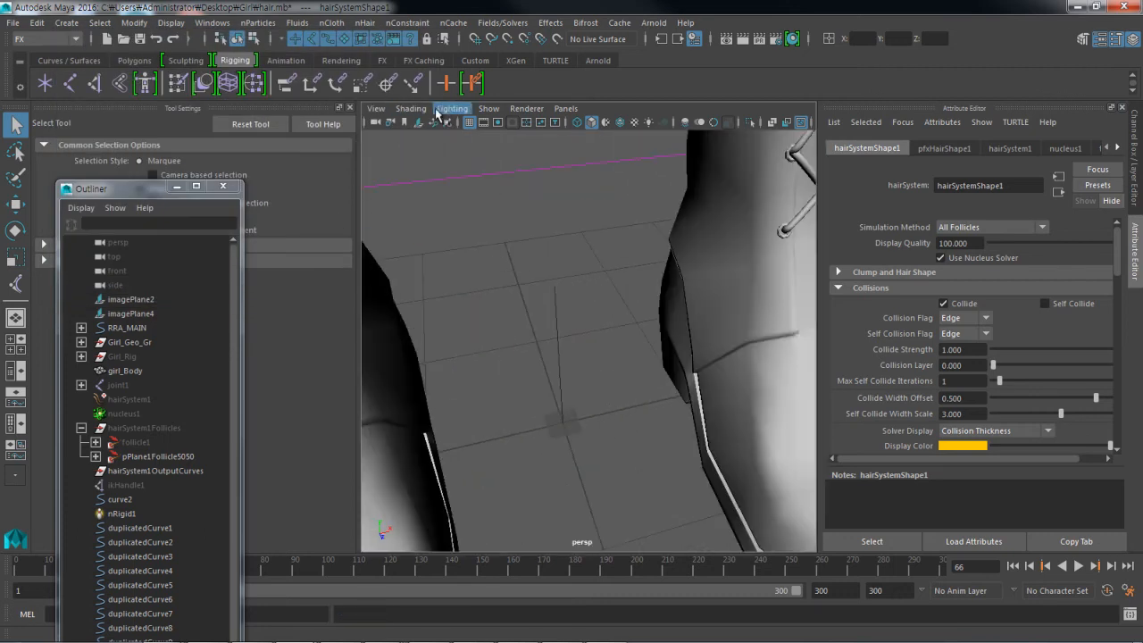
pyautogui.click(491, 110)
pyautogui.click(527, 55)
pyautogui.moveTo(545, 273)
pyautogui.keyDown('alt'); pyautogui.mouseDown()
pyautogui.moveTo(559, 284)
pyautogui.moveTo(524, 276)
pyautogui.mouseUp(); pyautogui.keyUp('alt')
pyautogui.hotkey('ctrl', 'z')
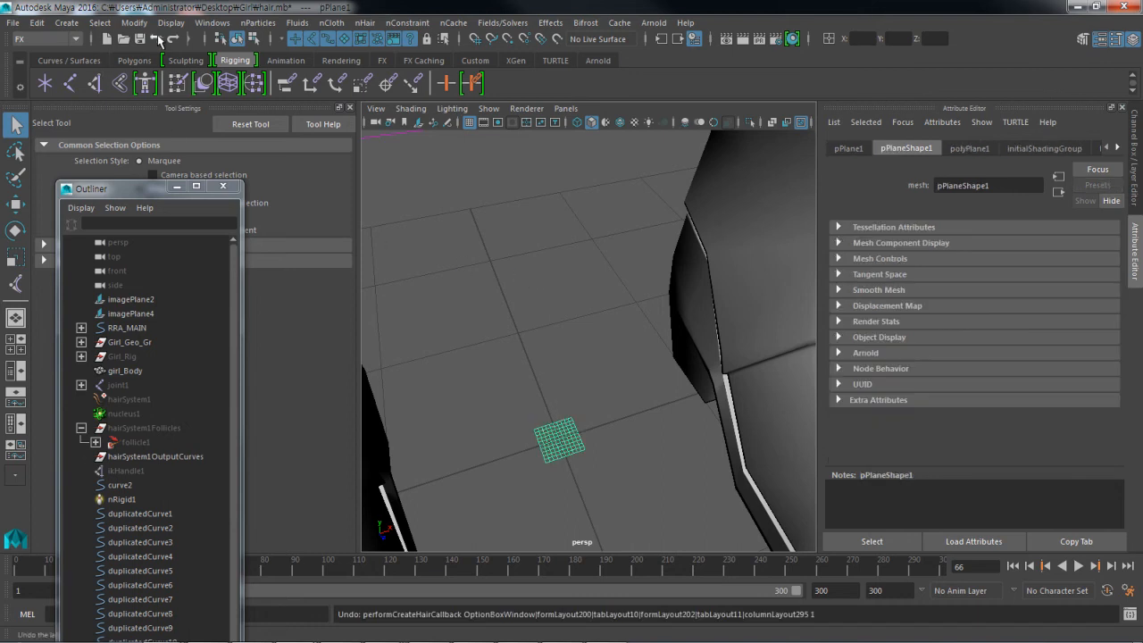
# Step: Create the plane's hair again with Paint Effects output and a 1 by 1 grid
pyautogui.click(365, 22)
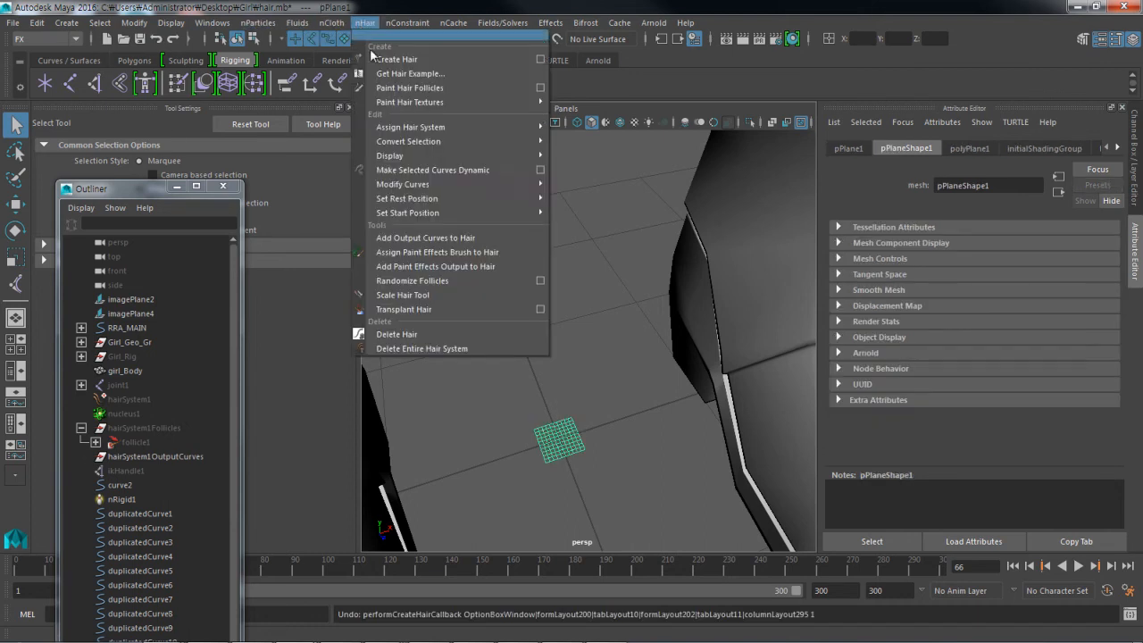
pyautogui.click(540, 59)
pyautogui.click(180, 77)
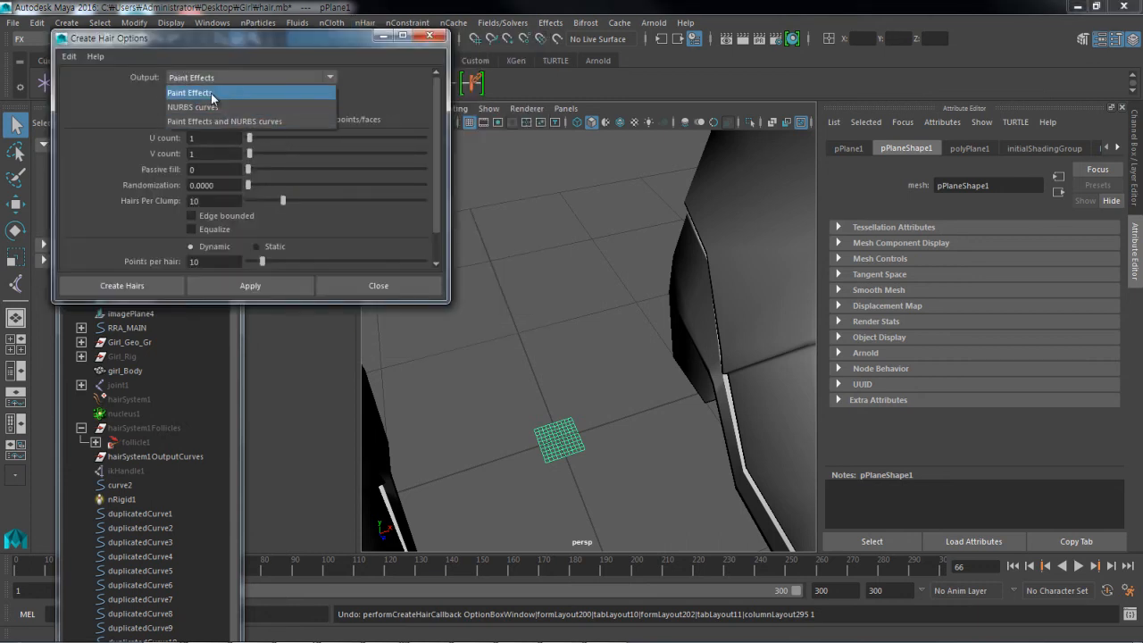
pyautogui.click(211, 93)
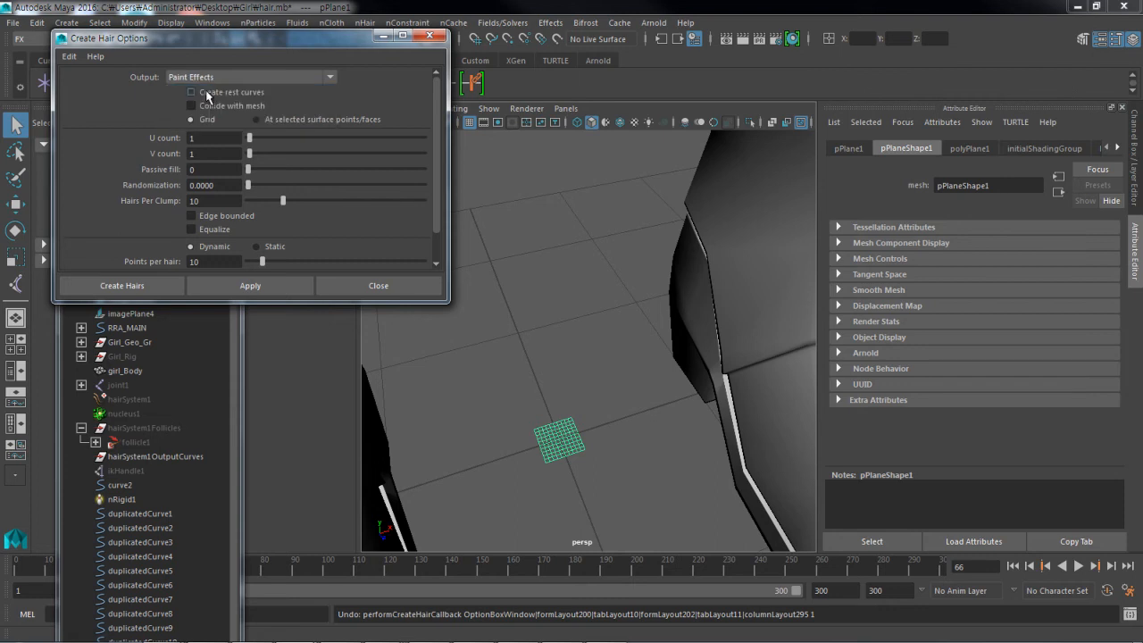
pyautogui.click(232, 286)
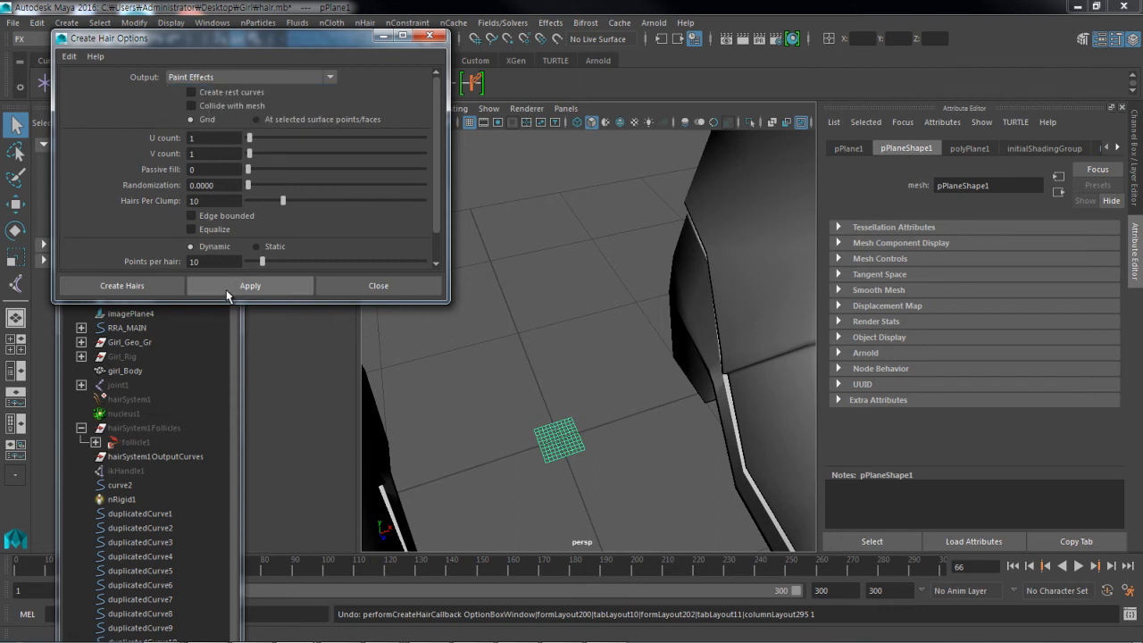
# Step: Select the plane's new hair, play its simulation from the first frame and stop the playback
pyautogui.keyDown('alt'); pyautogui.moveTo(427, 358); pyautogui.dragTo(524, 290); pyautogui.keyUp('alt')
pyautogui.click(551, 326)
pyautogui.moveTo(534, 347)
pyautogui.keyDown('alt'); pyautogui.mouseDown()
pyautogui.moveTo(549, 310)
pyautogui.moveTo(527, 339)
pyautogui.mouseUp(); pyautogui.keyUp('alt')
pyautogui.click(1012, 565)
pyautogui.click(1078, 566)
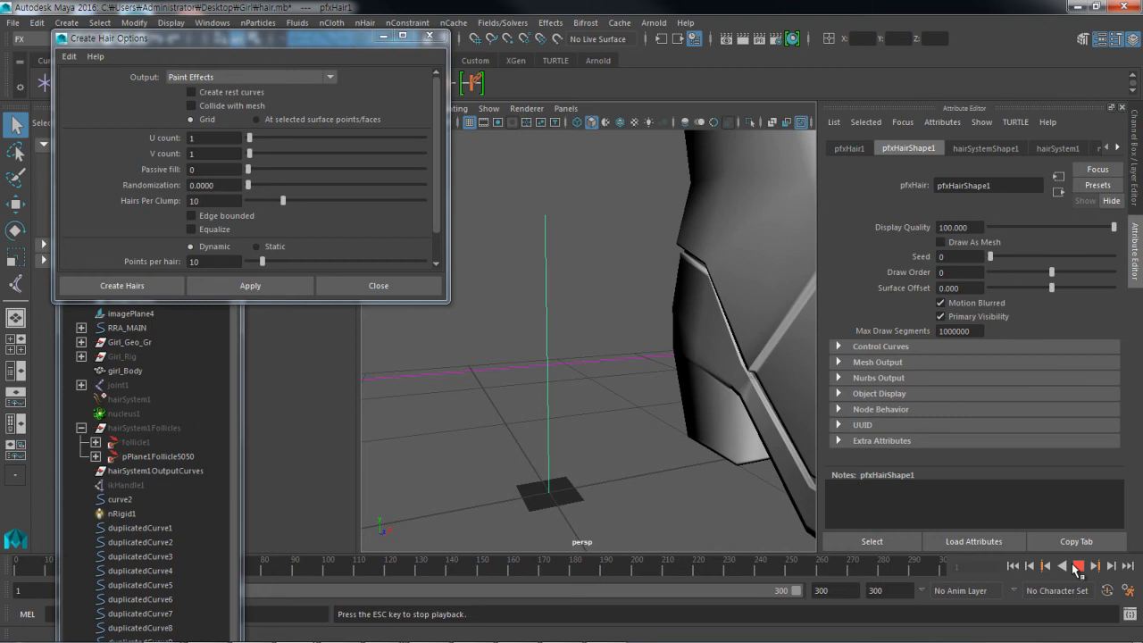
pyautogui.keyDown('alt'); pyautogui.moveTo(472, 377); pyautogui.dragTo(506, 417); pyautogui.keyUp('alt')
pyautogui.click(1077, 566)
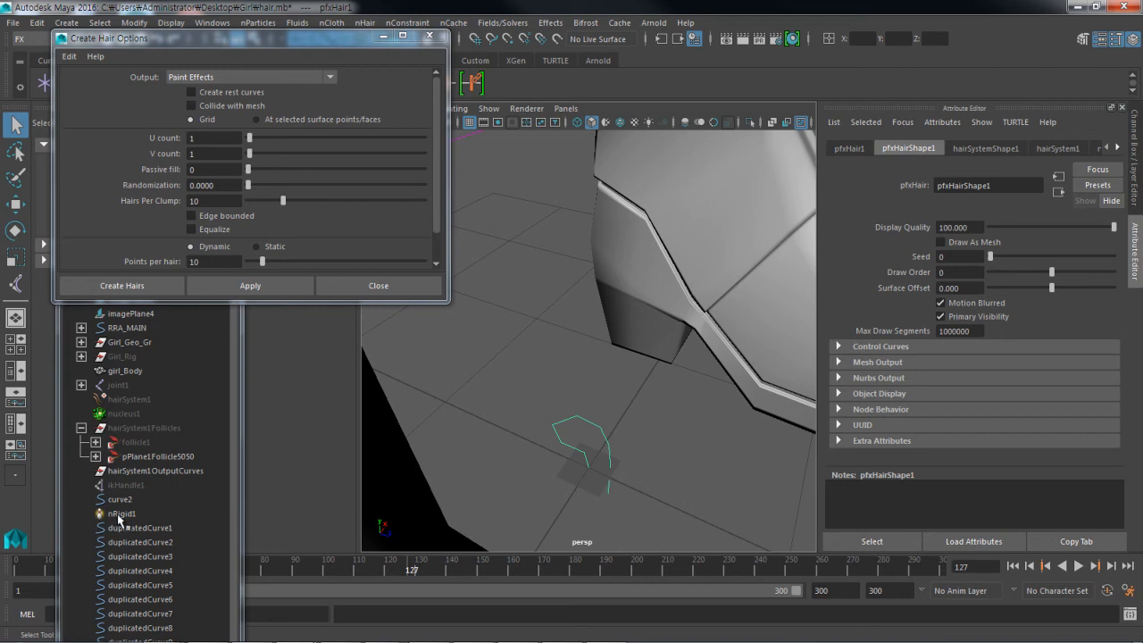
# Step: Move the Outliner so its whole node list shows, and minimize the Create Hair Options window
pyautogui.scroll(-2, 121, 518)
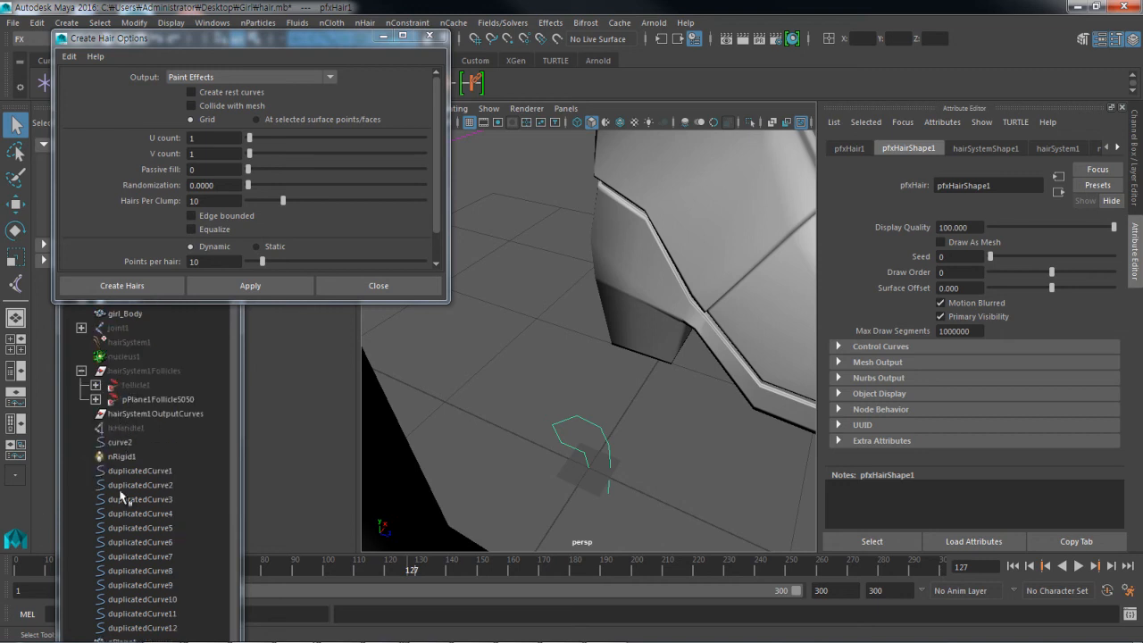
pyautogui.moveTo(121, 39); pyautogui.dragTo(547, 35)
pyautogui.moveTo(148, 185); pyautogui.dragTo(178, 50)
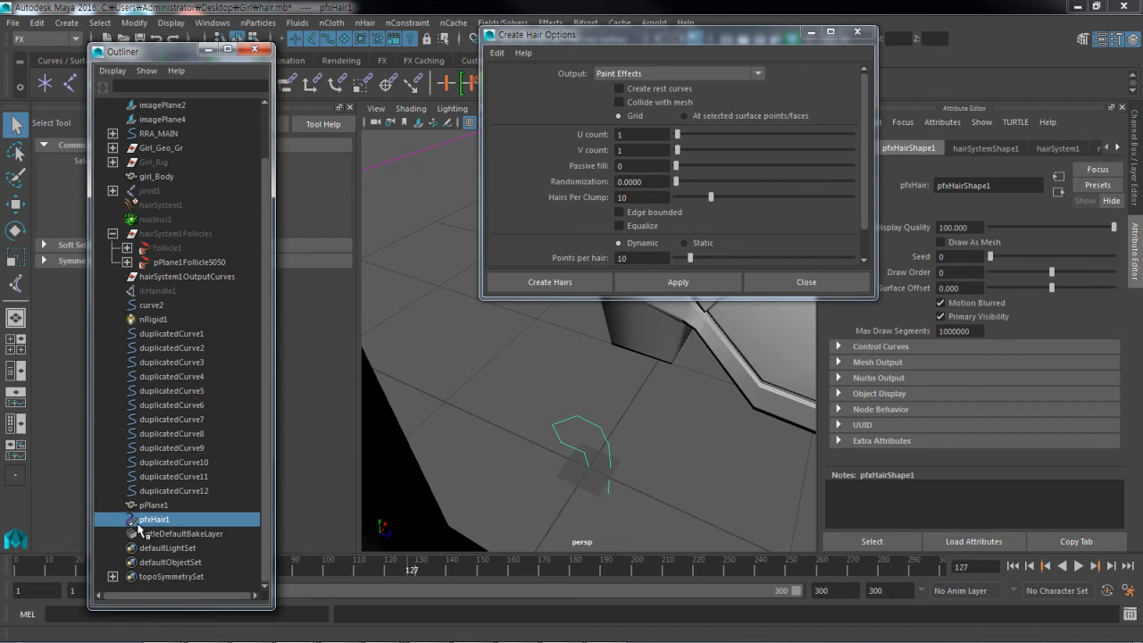
pyautogui.moveTo(723, 37); pyautogui.dragTo(927, 46)
pyautogui.click(1016, 39)
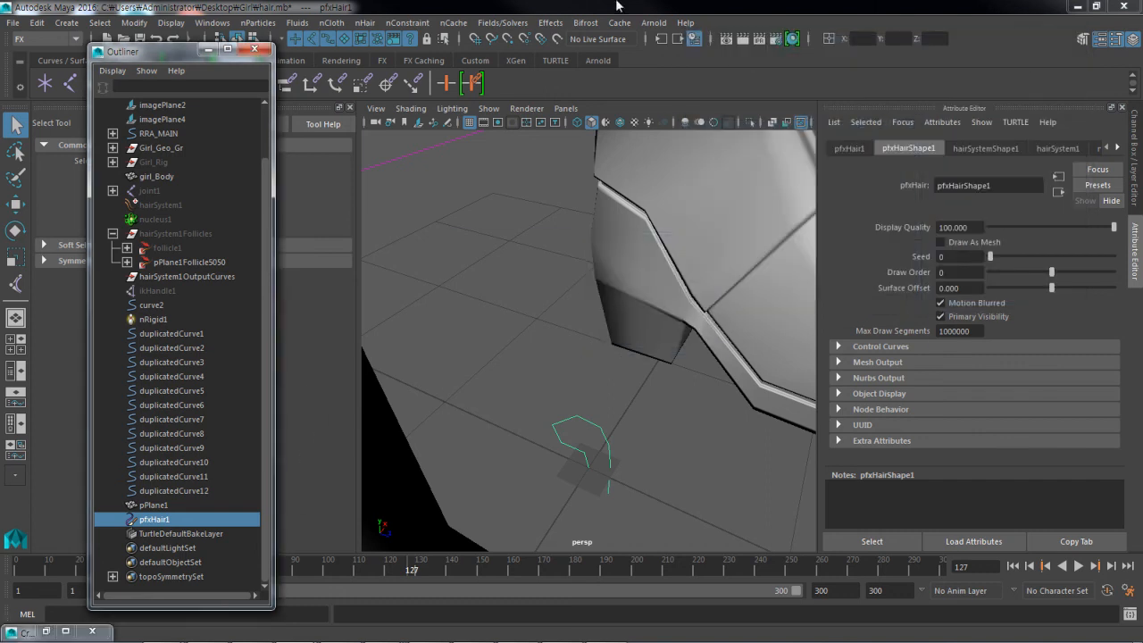
# Step: Assign duplicatedCurve1 through duplicatedCurve12 on the girl's forehead to the existing hairSystem1
pyautogui.keyDown('alt'); pyautogui.moveTo(593, 299); pyautogui.dragTo(563, 423, button='middle'); pyautogui.keyUp('alt')
pyautogui.scroll(5, 500, 429)
pyautogui.scroll(-2, 516, 404)
pyautogui.scroll(4, 479, 373)
pyautogui.keyDown('alt'); pyautogui.moveTo(563, 424); pyautogui.dragTo(490, 383, button='right'); pyautogui.keyUp('alt')
pyautogui.keyDown('alt'); pyautogui.moveTo(490, 383); pyautogui.dragTo(538, 385, button='middle'); pyautogui.keyUp('alt')
pyautogui.keyDown('alt'); pyautogui.moveTo(537, 385); pyautogui.dragTo(581, 383, button='right'); pyautogui.keyUp('alt')
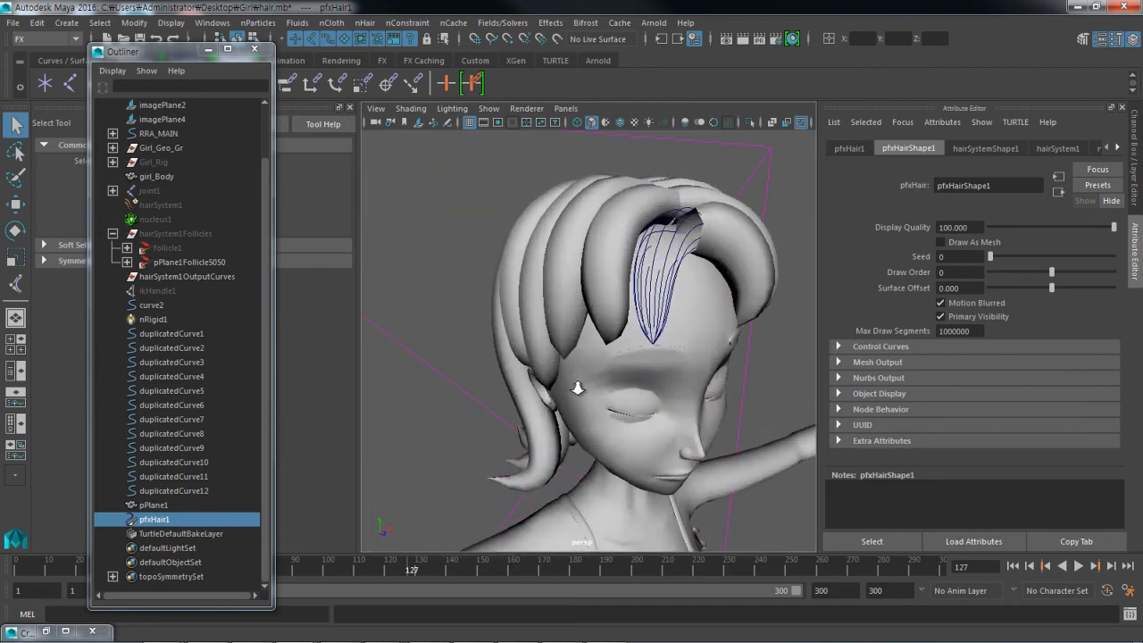
pyautogui.click(370, 25)
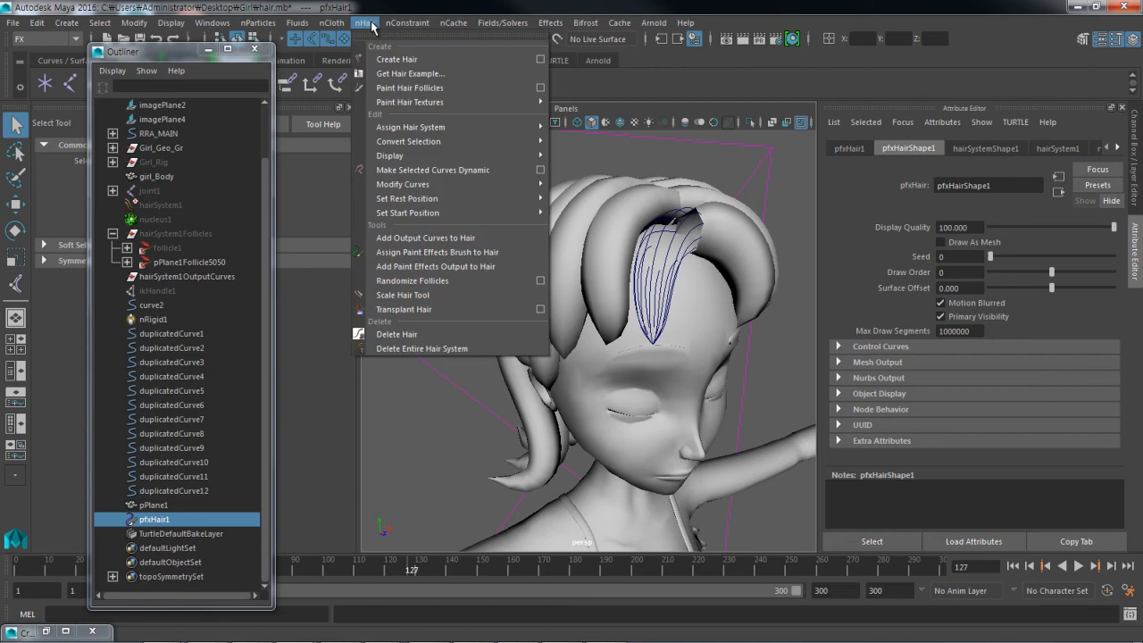
pyautogui.moveTo(402, 130)
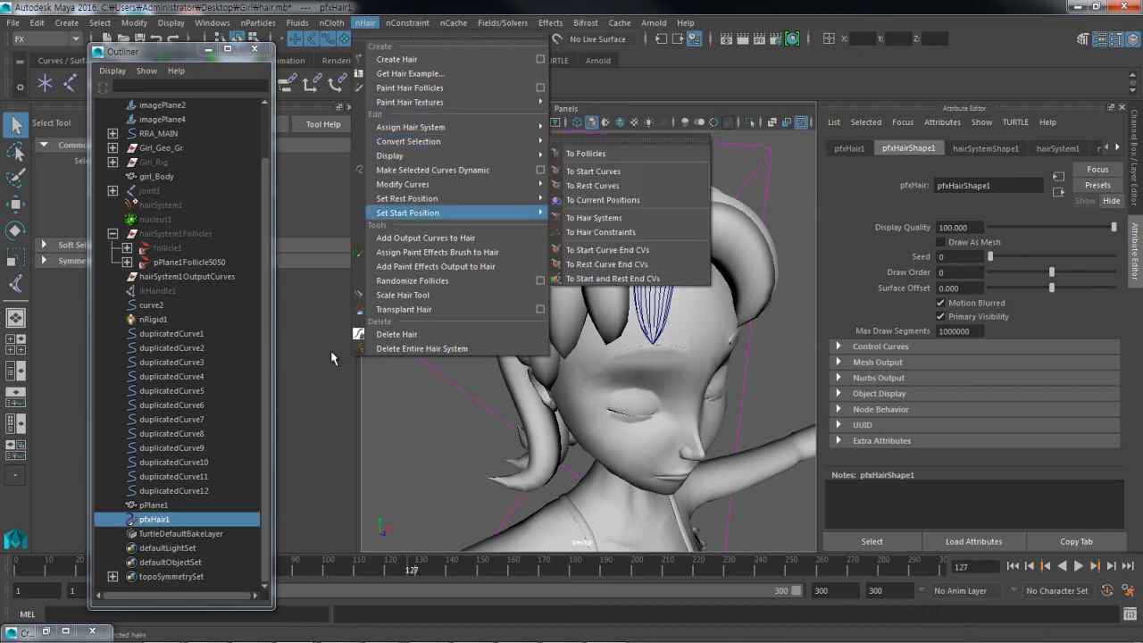
pyautogui.moveTo(158, 333); pyautogui.dragTo(159, 490)
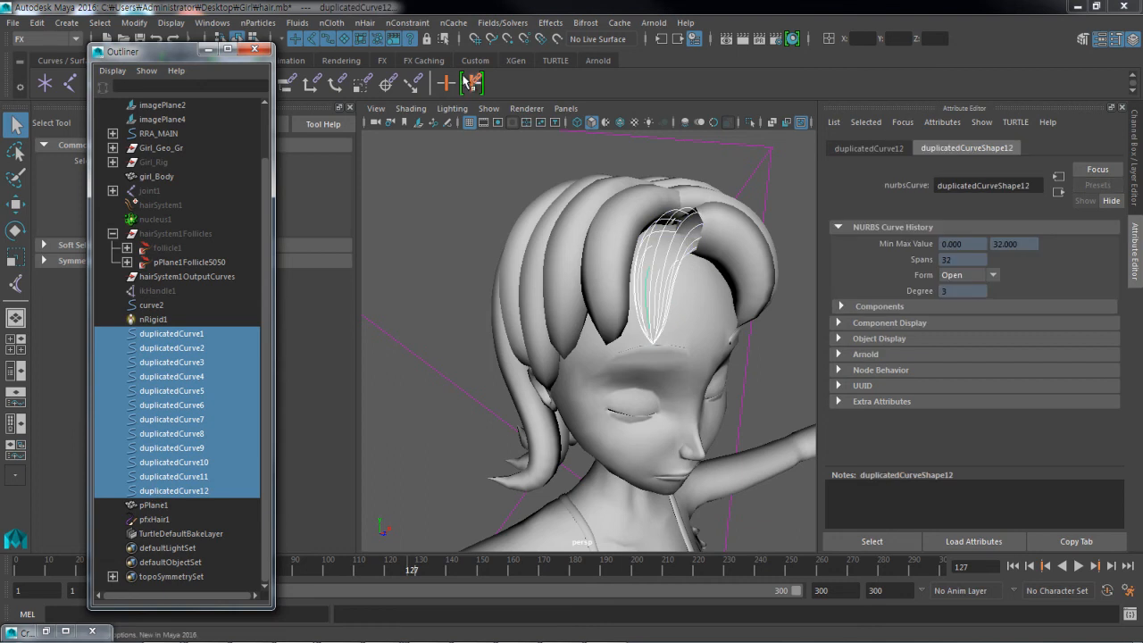
pyautogui.click(365, 23)
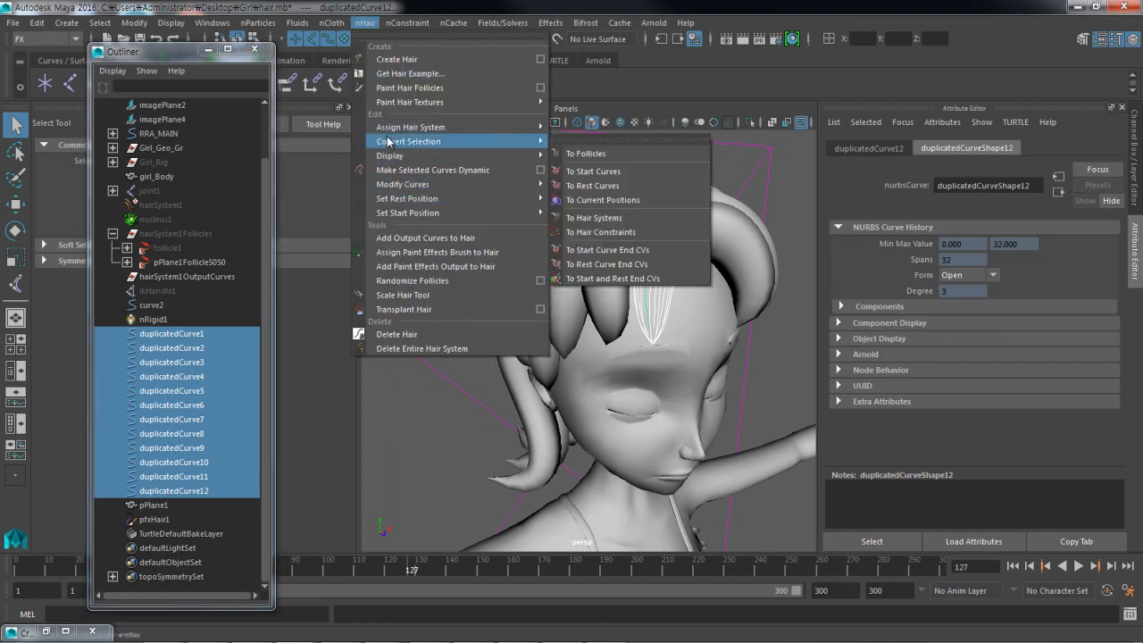
pyautogui.click(589, 141)
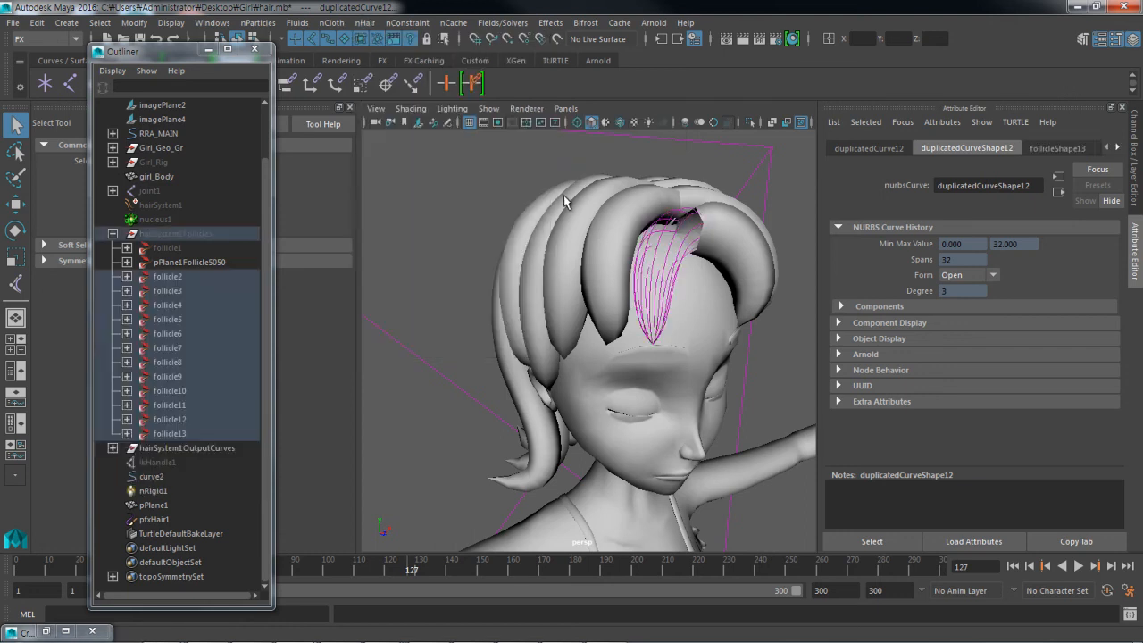
# Step: Select pfxHair1 and examine its strands up close along the girl's forehead
pyautogui.press('f')
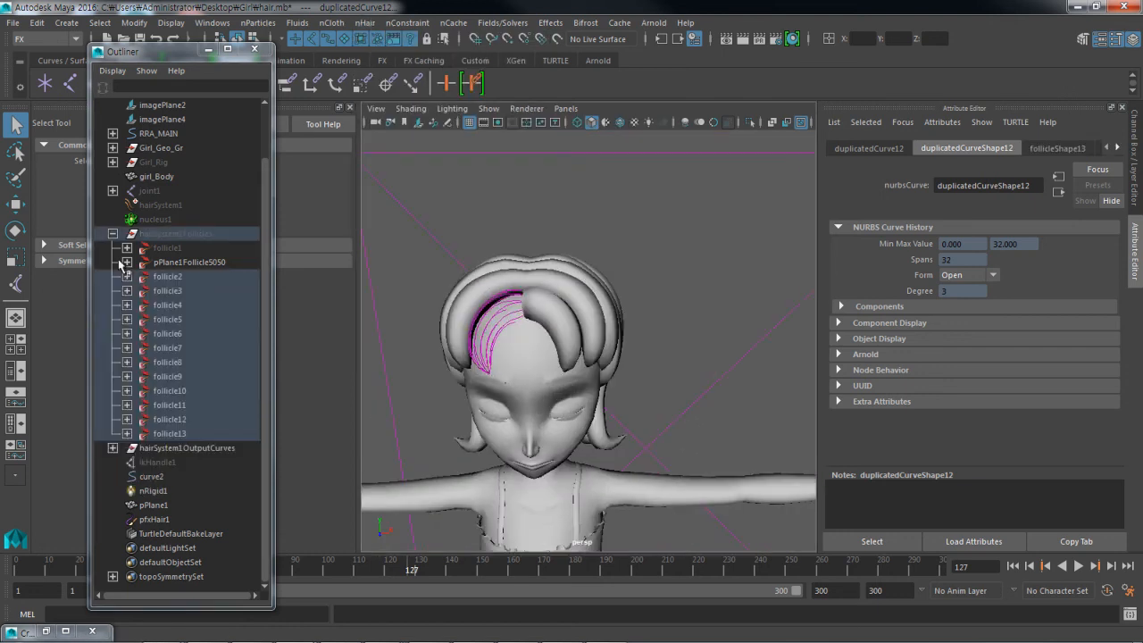
pyautogui.click(154, 519)
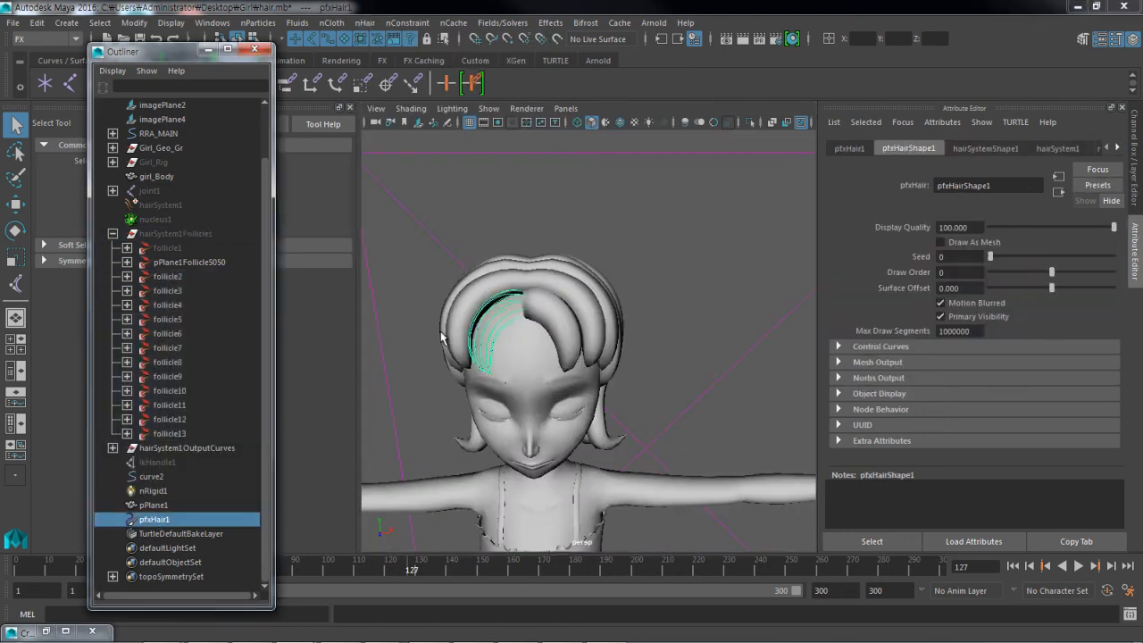
pyautogui.press('f')
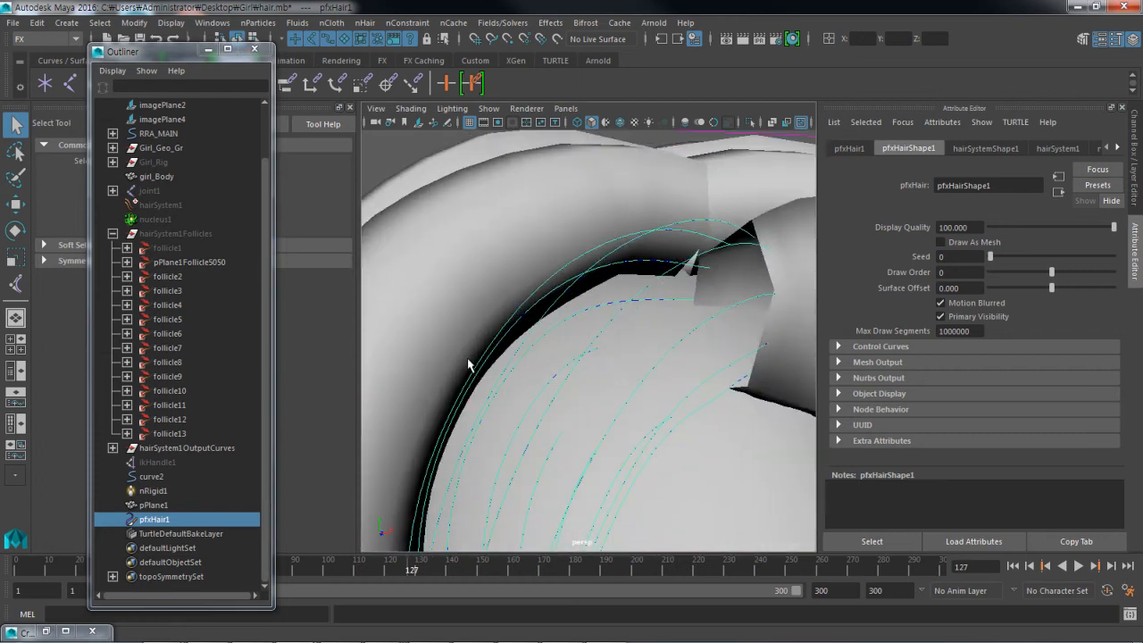
pyautogui.press('a')
pyautogui.keyDown('alt'); pyautogui.moveTo(467, 360); pyautogui.dragTo(510, 431, button='middle'); pyautogui.keyUp('alt')
pyautogui.keyDown('alt'); pyautogui.moveTo(509, 431); pyautogui.dragTo(545, 431, button='right'); pyautogui.keyUp('alt')
pyautogui.keyDown('alt'); pyautogui.moveTo(500, 295); pyautogui.dragTo(505, 367, button='middle'); pyautogui.keyUp('alt')
pyautogui.keyDown('alt'); pyautogui.moveTo(504, 367); pyautogui.dragTo(663, 426, button='right'); pyautogui.keyUp('alt')
pyautogui.press('f')
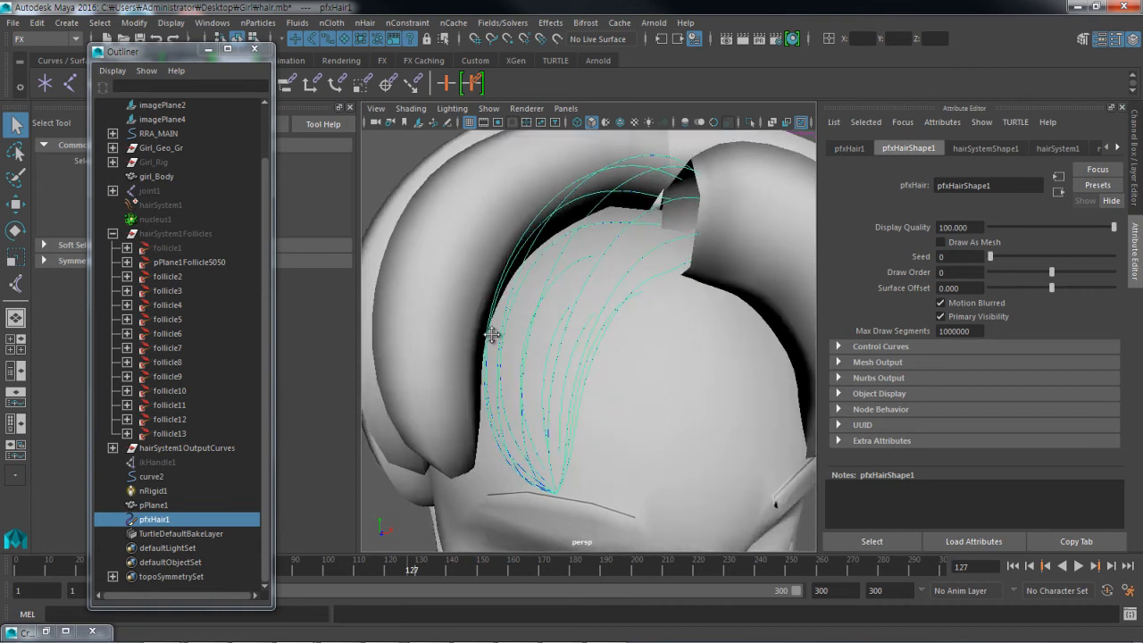
# Step: Play the front hair simulation from frame 1, watch the strands over the face, and stop the playback
pyautogui.click(1013, 565)
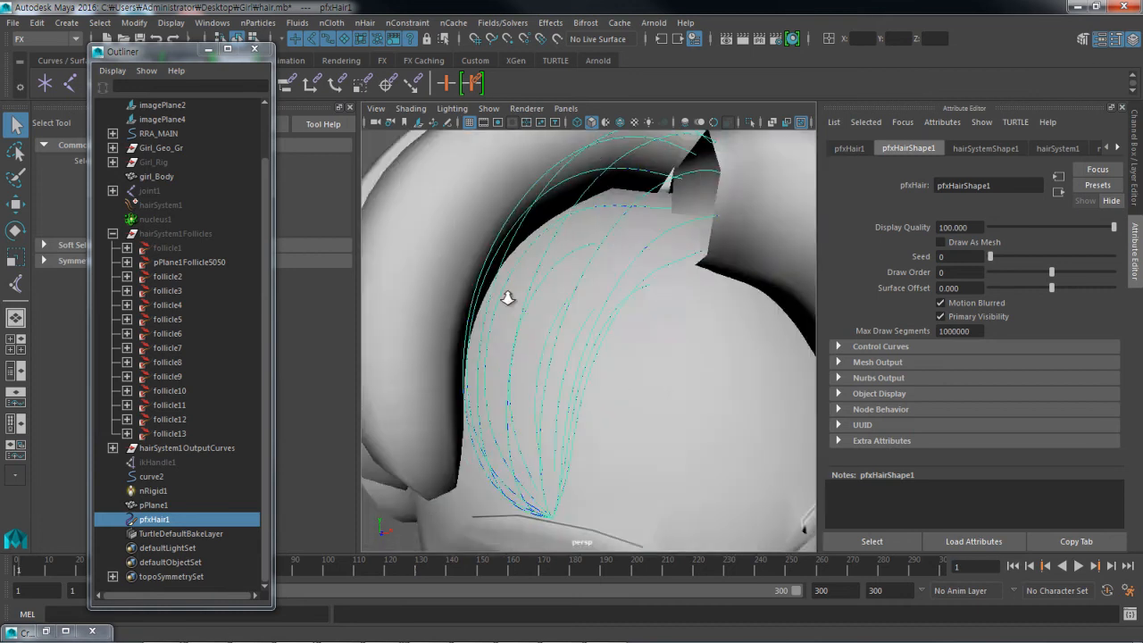
pyautogui.click(1079, 565)
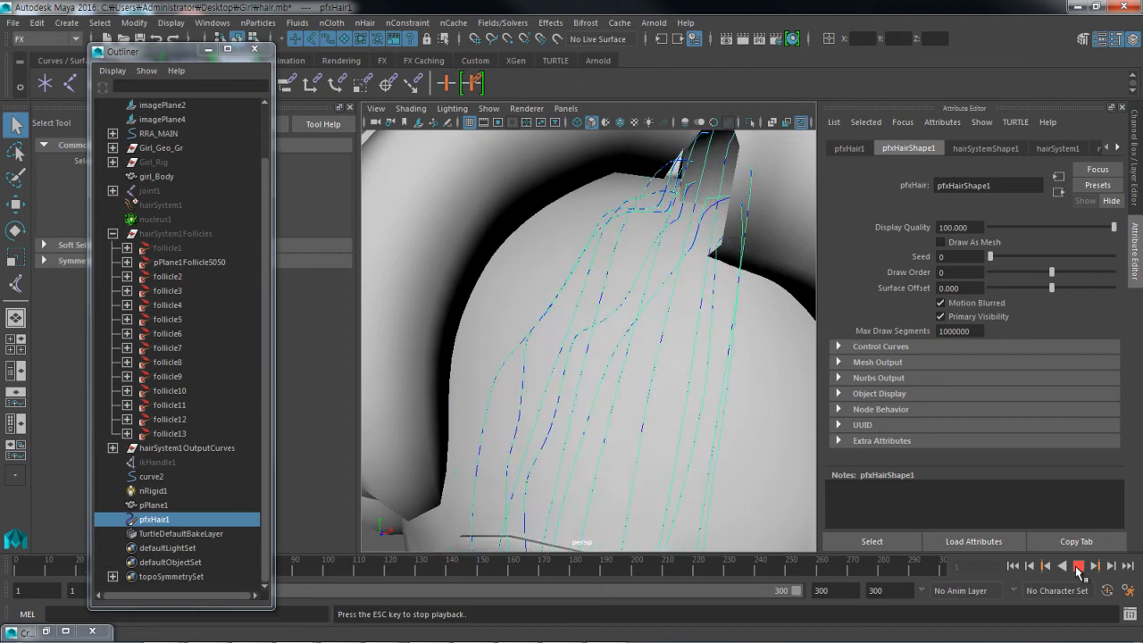
pyautogui.keyDown('alt'); pyautogui.moveTo(635, 312); pyautogui.dragTo(574, 313, button='right'); pyautogui.keyUp('alt')
pyautogui.keyDown('alt'); pyautogui.moveTo(574, 314); pyautogui.dragTo(576, 265, button='middle'); pyautogui.keyUp('alt')
pyautogui.keyDown('alt'); pyautogui.moveTo(577, 265); pyautogui.dragTo(596, 276); pyautogui.keyUp('alt')
pyautogui.keyDown('alt'); pyautogui.moveTo(596, 276); pyautogui.dragTo(616, 344, button='right'); pyautogui.keyUp('alt')
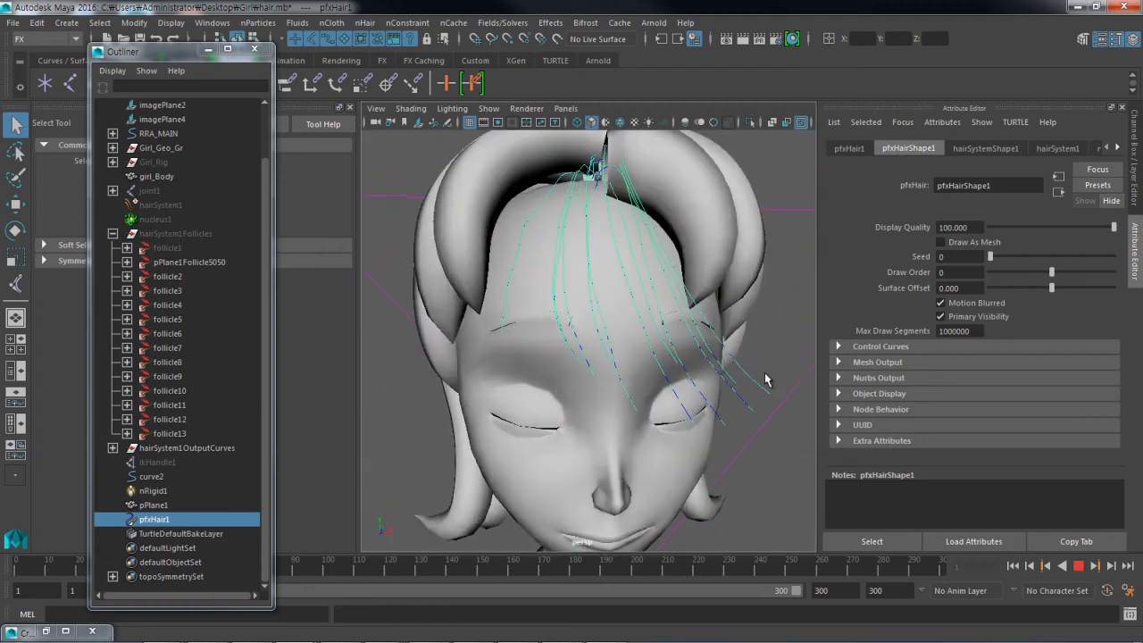
pyautogui.click(1078, 566)
# Step: Look through pfxHair1's related nodes and bring up the Dynamic Properties of hairSystemShape1
pyautogui.hotkey('ctrl', 'a')
pyautogui.hotkey('ctrl', 'a')
pyautogui.click(974, 149)
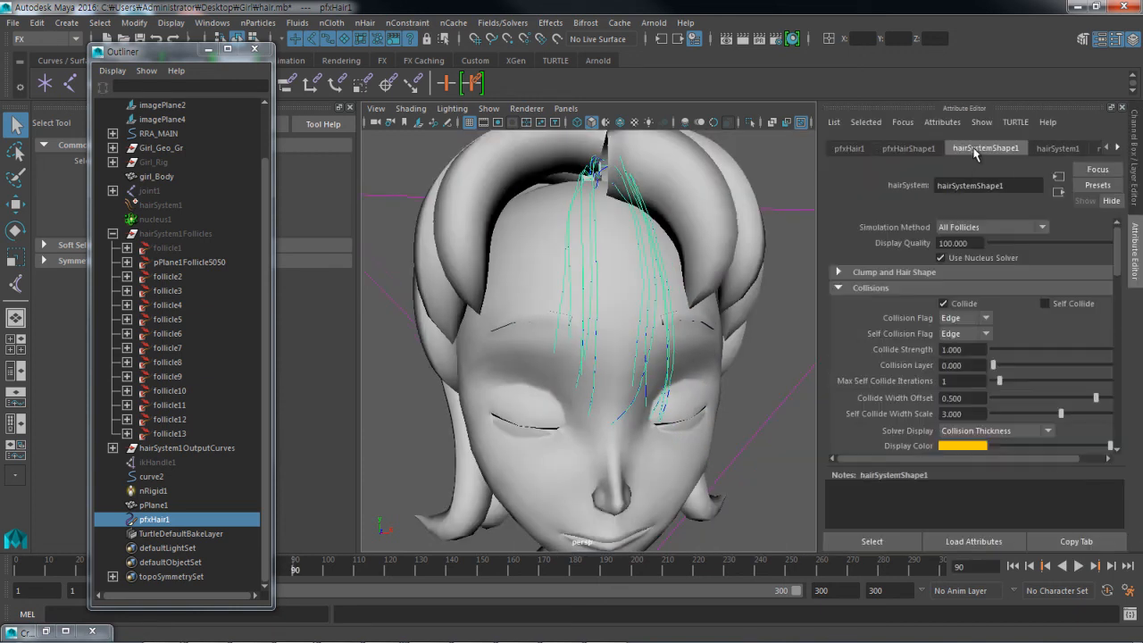
pyautogui.click(1046, 150)
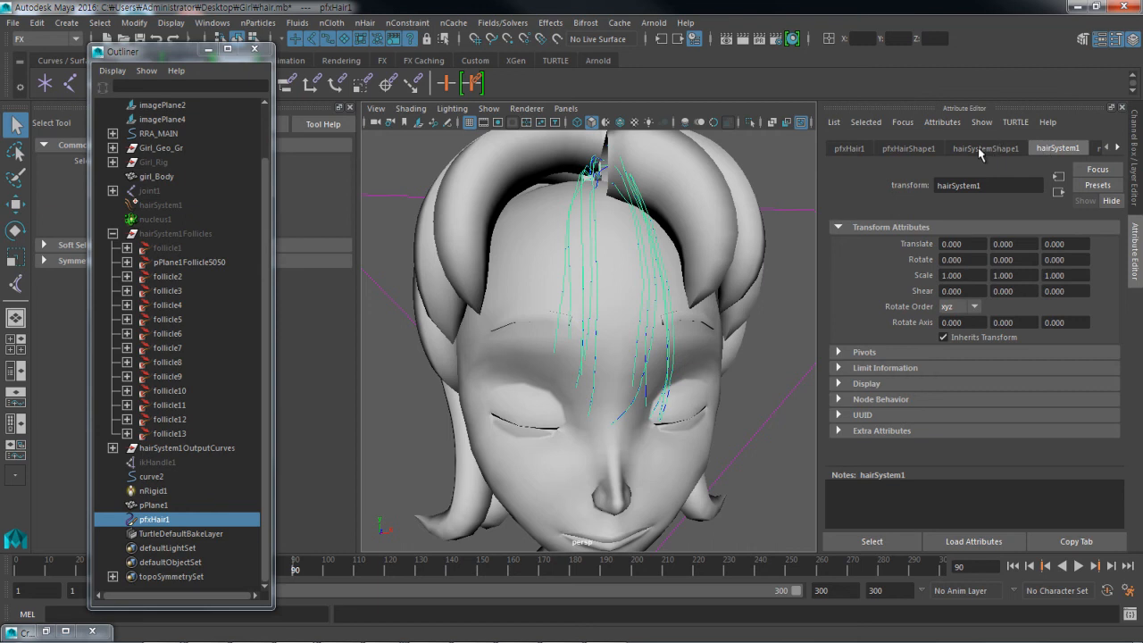
pyautogui.click(928, 149)
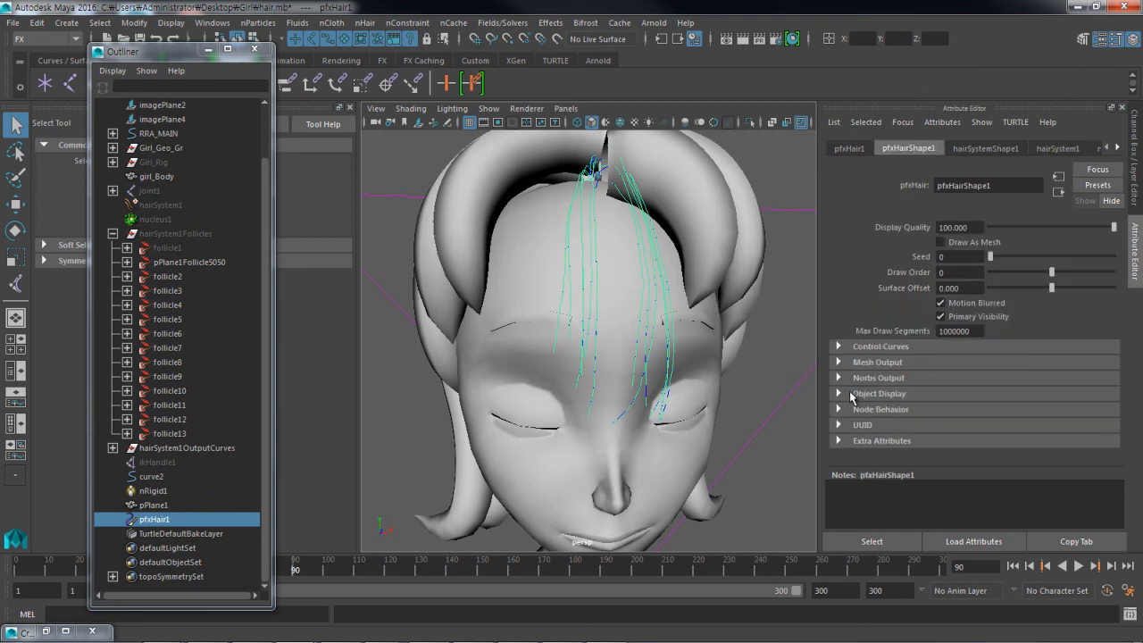
pyautogui.click(846, 150)
pyautogui.click(905, 150)
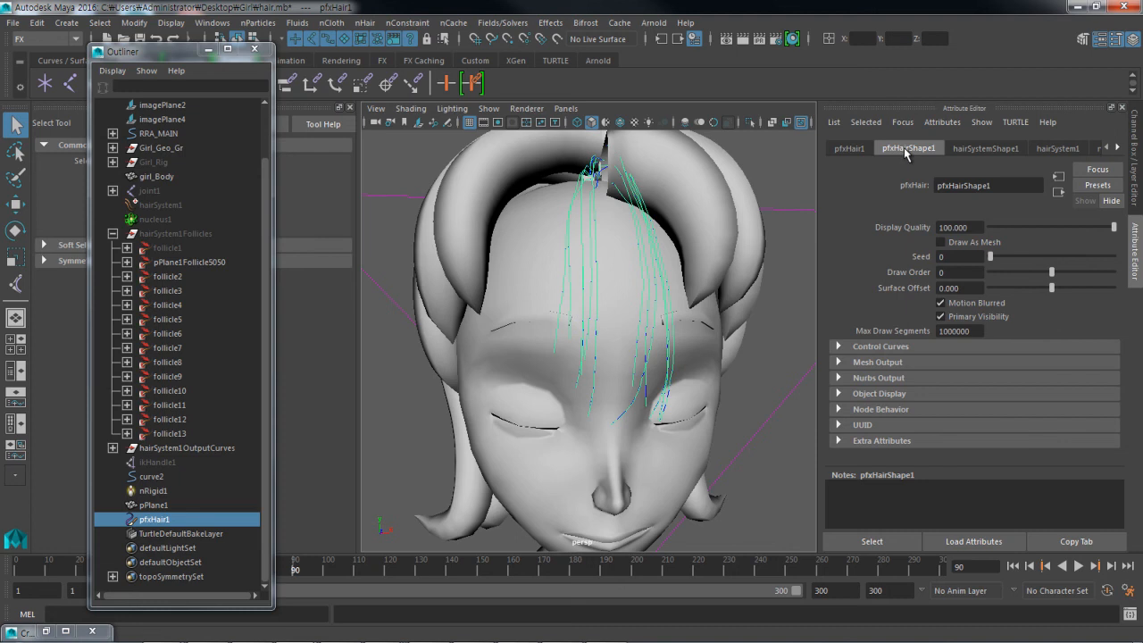
pyautogui.click(976, 147)
pyautogui.scroll(-10, 867, 309)
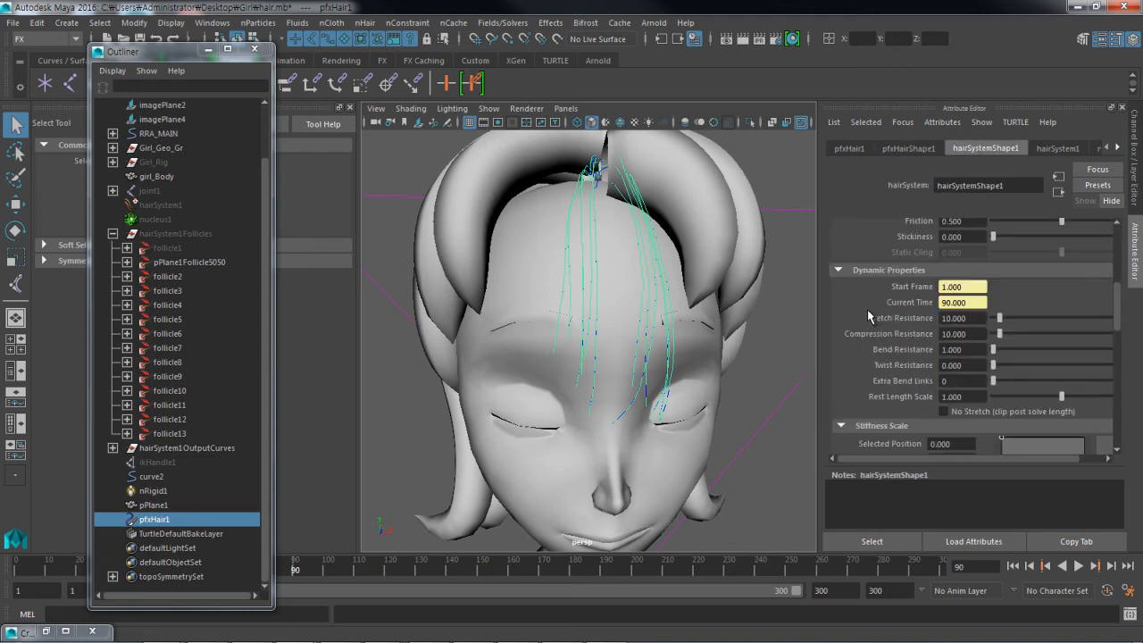
# Step: Set hairSystemShape1's Hairs Per Clump to 20 and, at frame 1, its Clump Width to about 0.453
pyautogui.scroll(10, 867, 309)
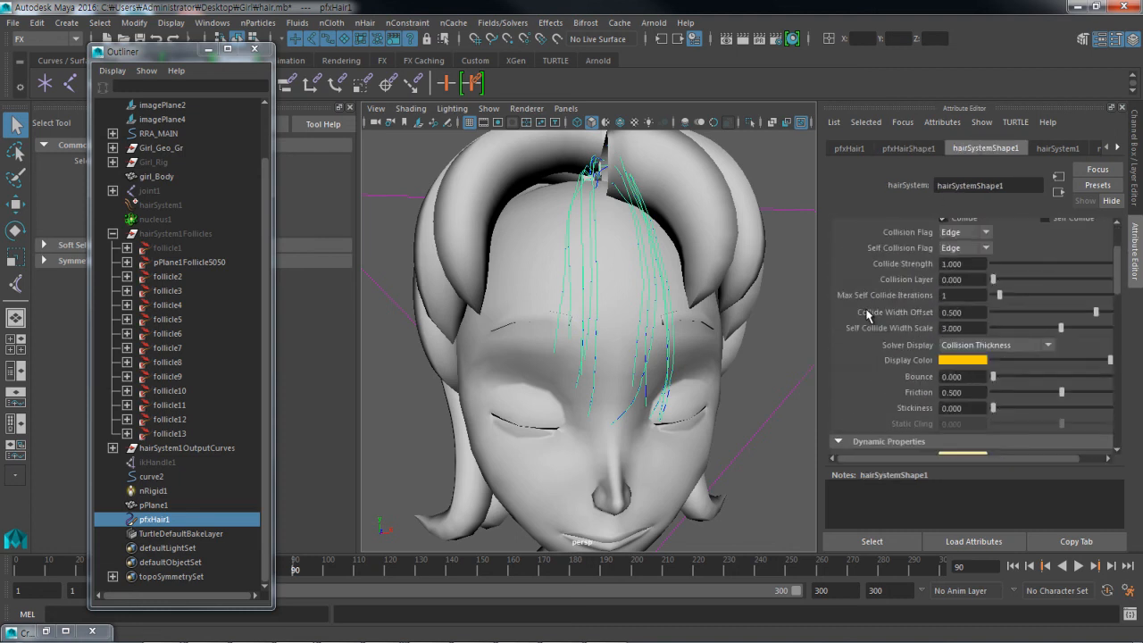
pyautogui.click(842, 270)
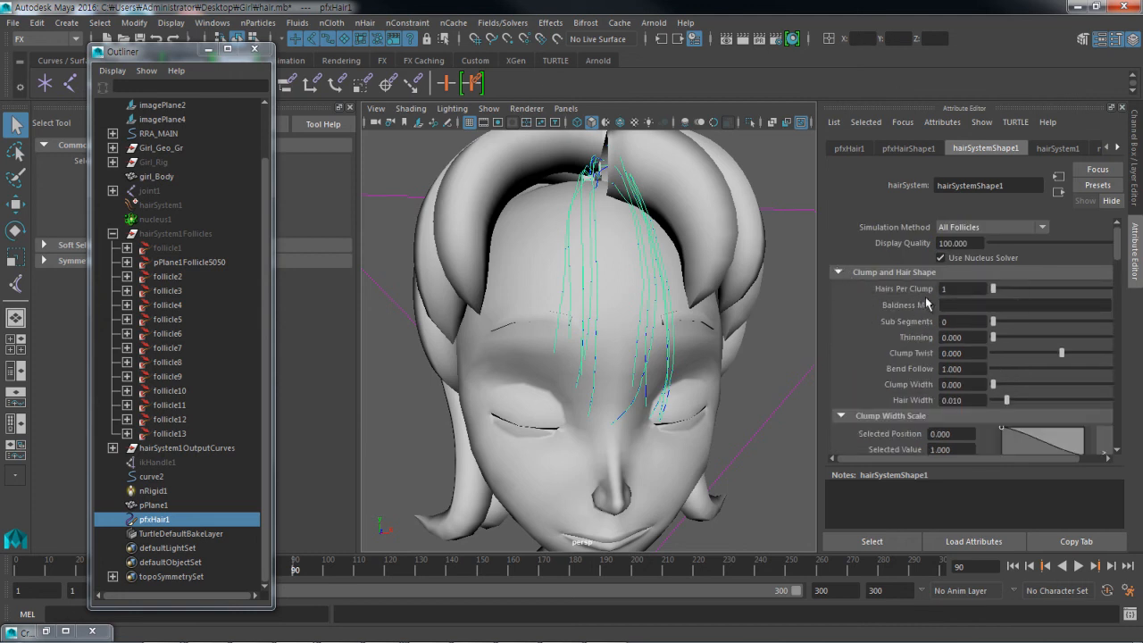
pyautogui.moveTo(1004, 286); pyautogui.dragTo(1024, 285)
pyautogui.click(1012, 565)
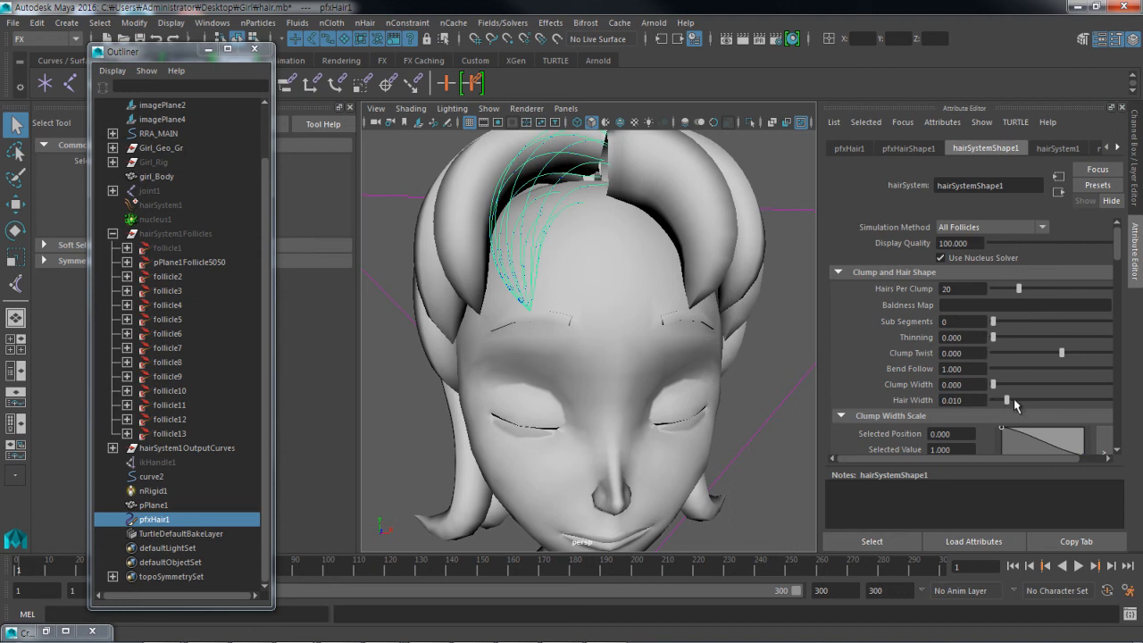
pyautogui.moveTo(993, 384); pyautogui.dragTo(1052, 382)
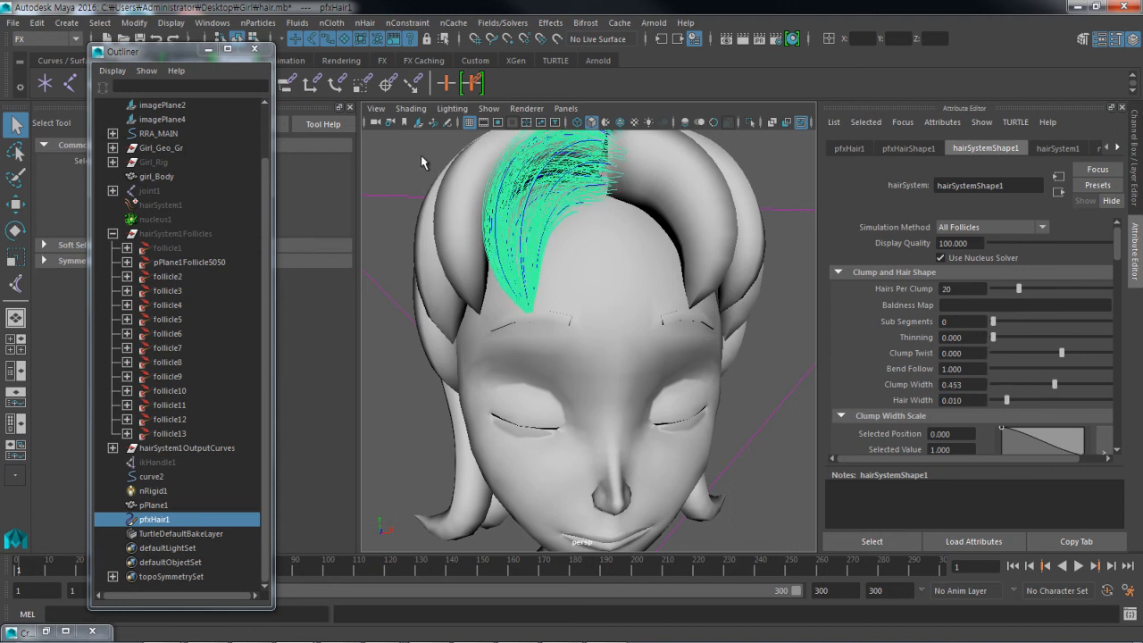
# Step: Play the thickened front hair simulation with Viewport 2.0 as renderer, stop it, and return to frame 1
pyautogui.click(422, 157)
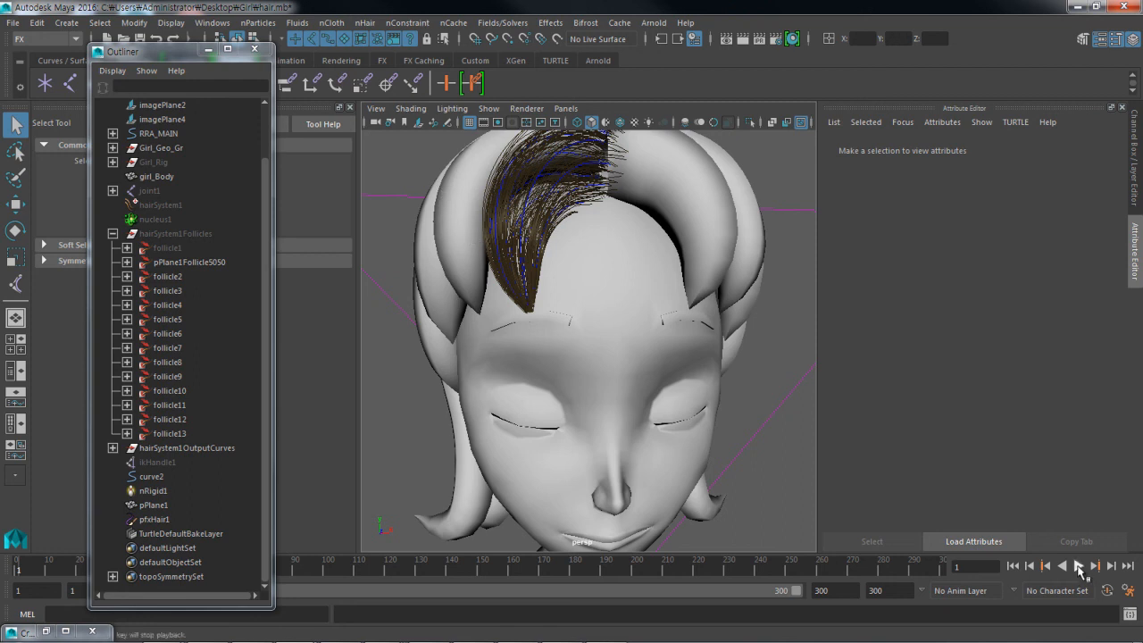
pyautogui.click(527, 108)
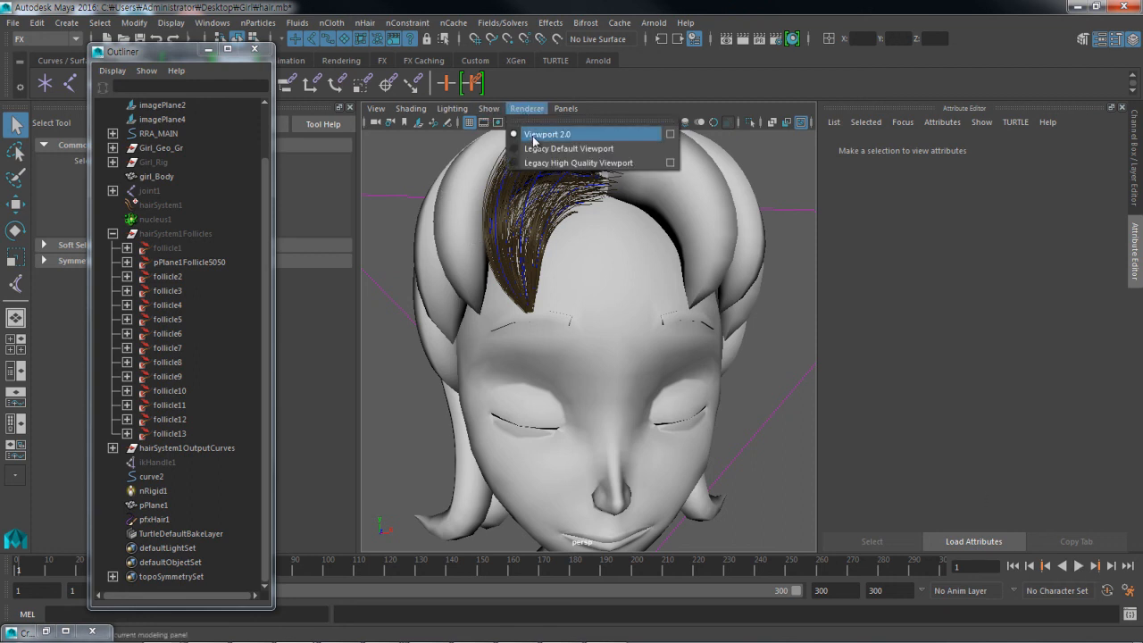
pyautogui.click(548, 129)
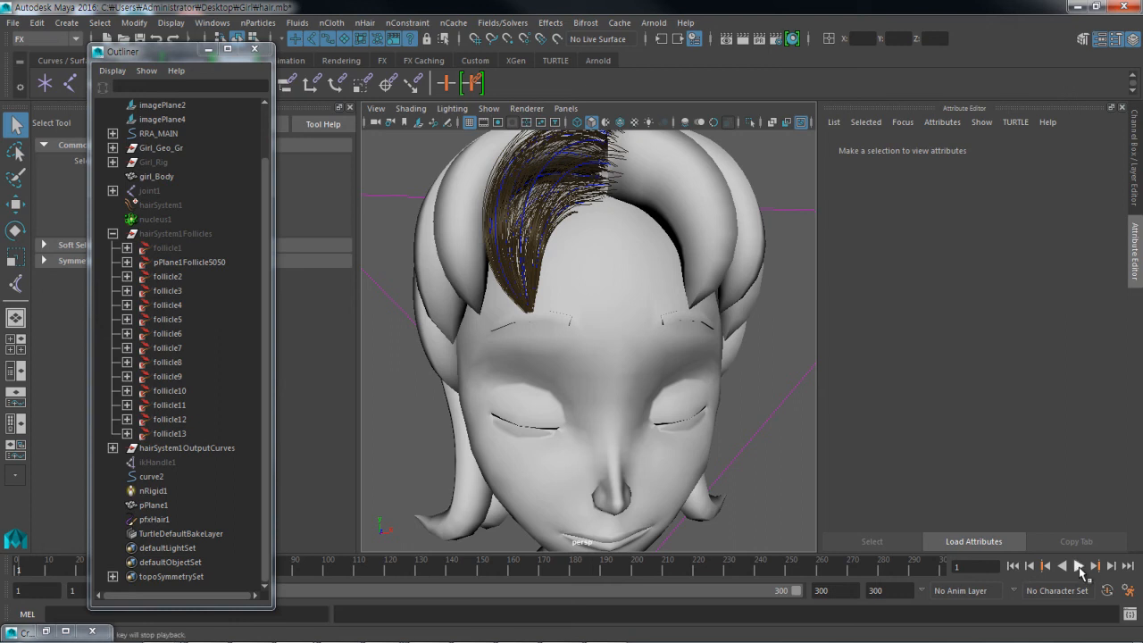
pyautogui.click(1078, 566)
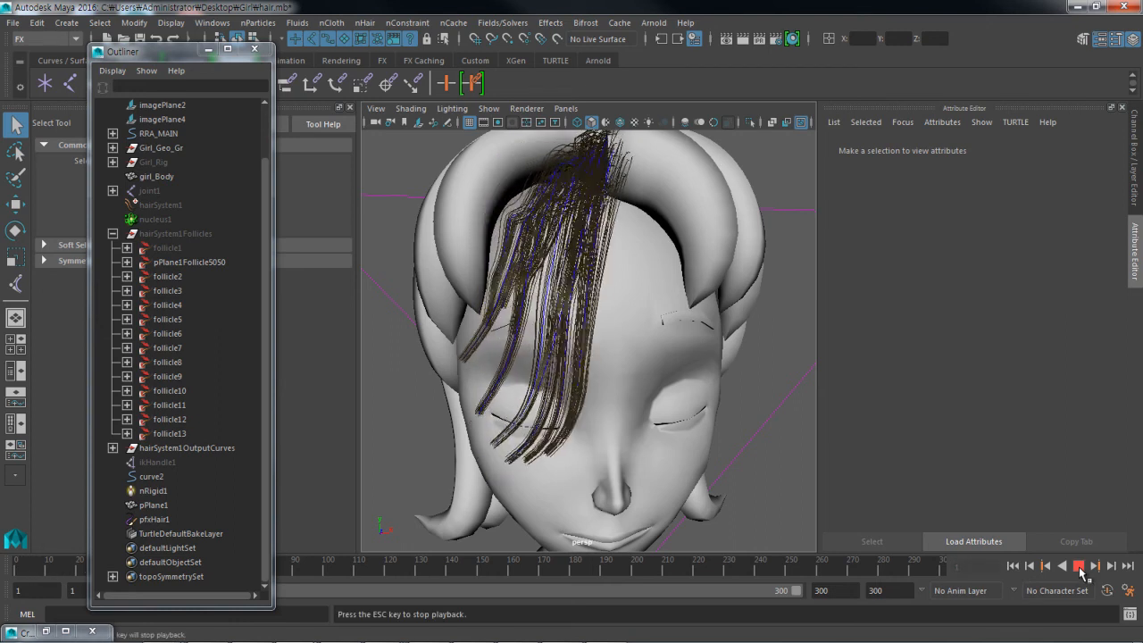
pyautogui.press('Escape')
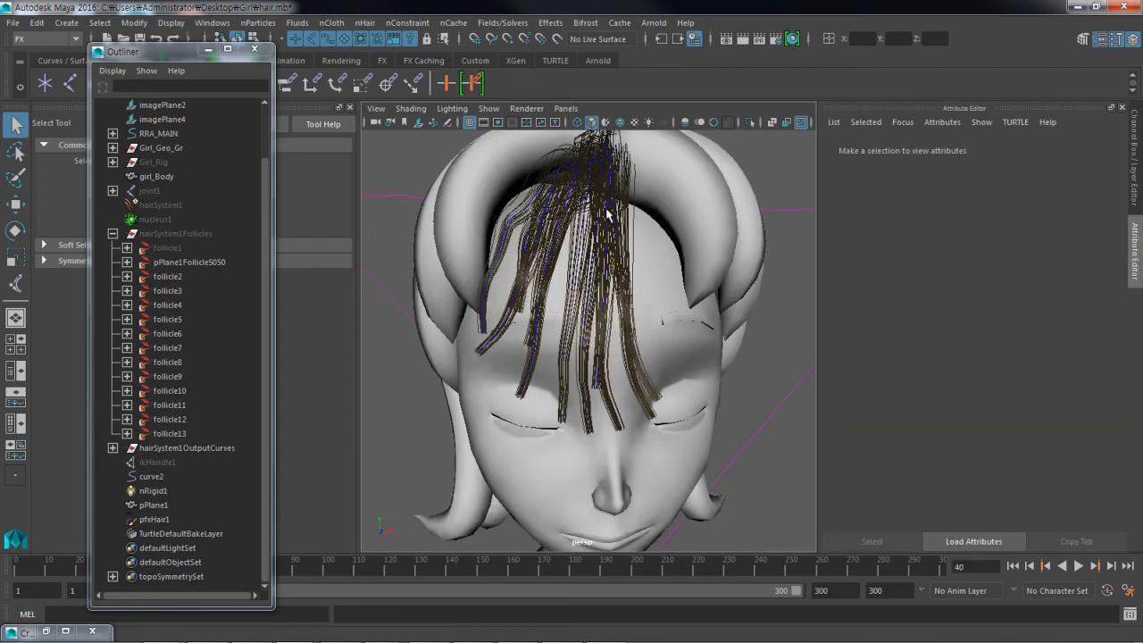
pyautogui.click(1011, 566)
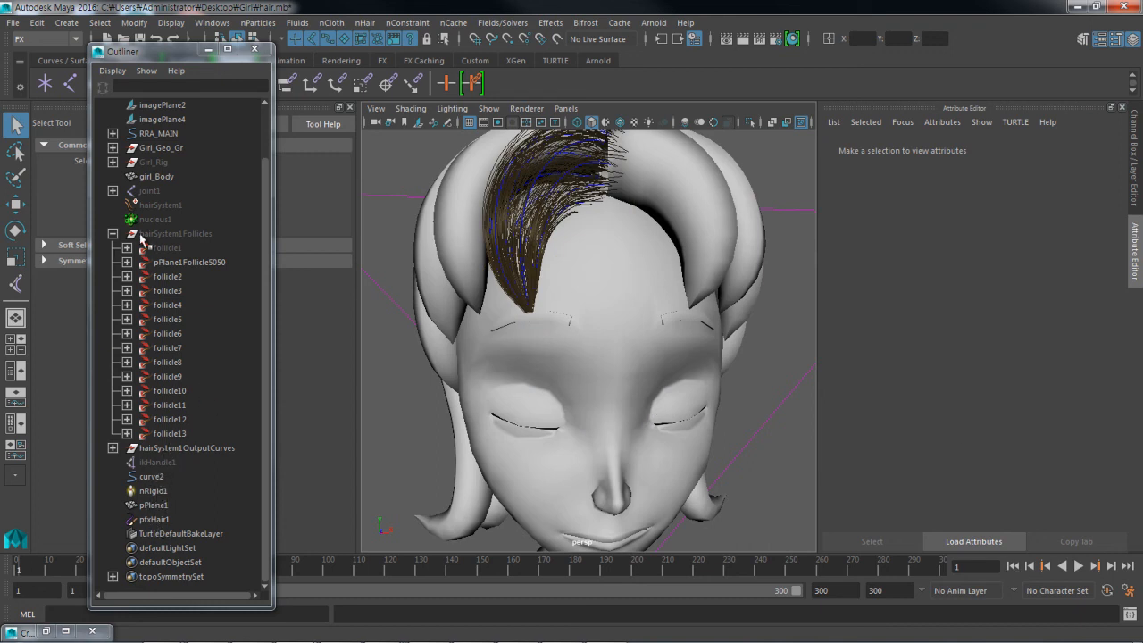
# Step: Select hairSystem1 and look through its clump shape, width scale, collision and dynamic attributes
pyautogui.click(160, 205)
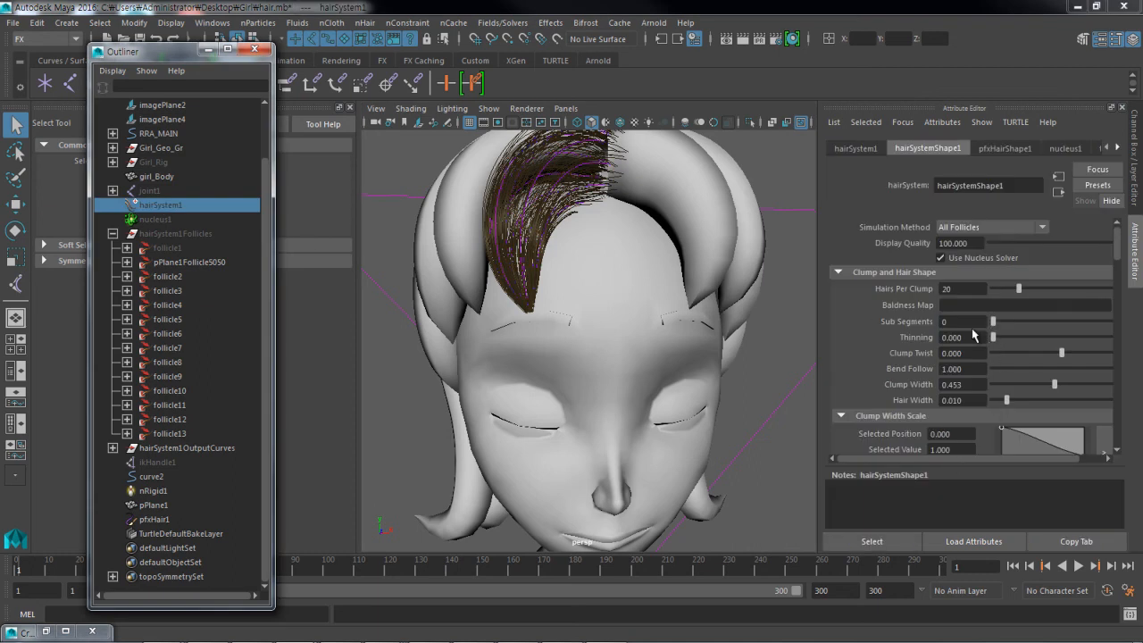
pyautogui.scroll(-10, 971, 328)
pyautogui.scroll(-3, 976, 348)
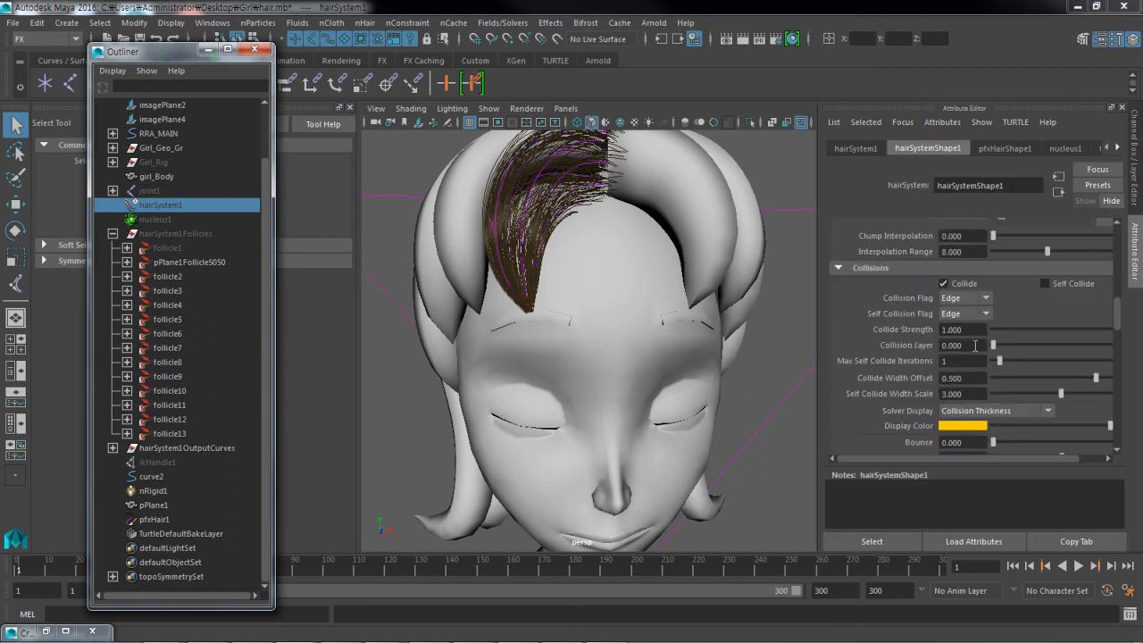
pyautogui.scroll(-4, 975, 345)
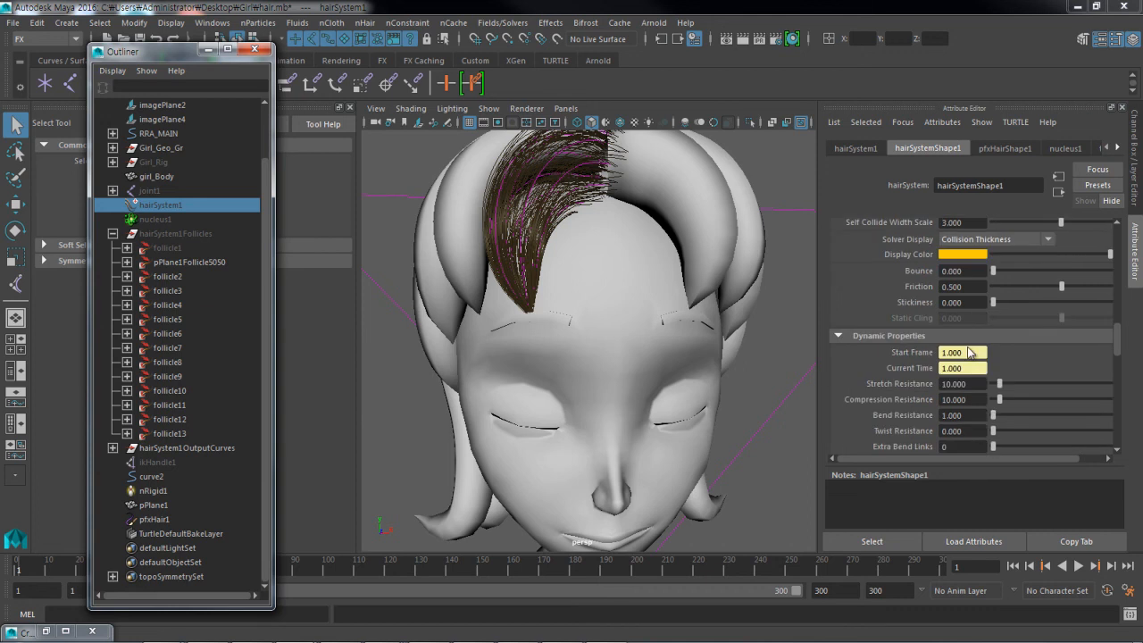
pyautogui.scroll(10, 962, 350)
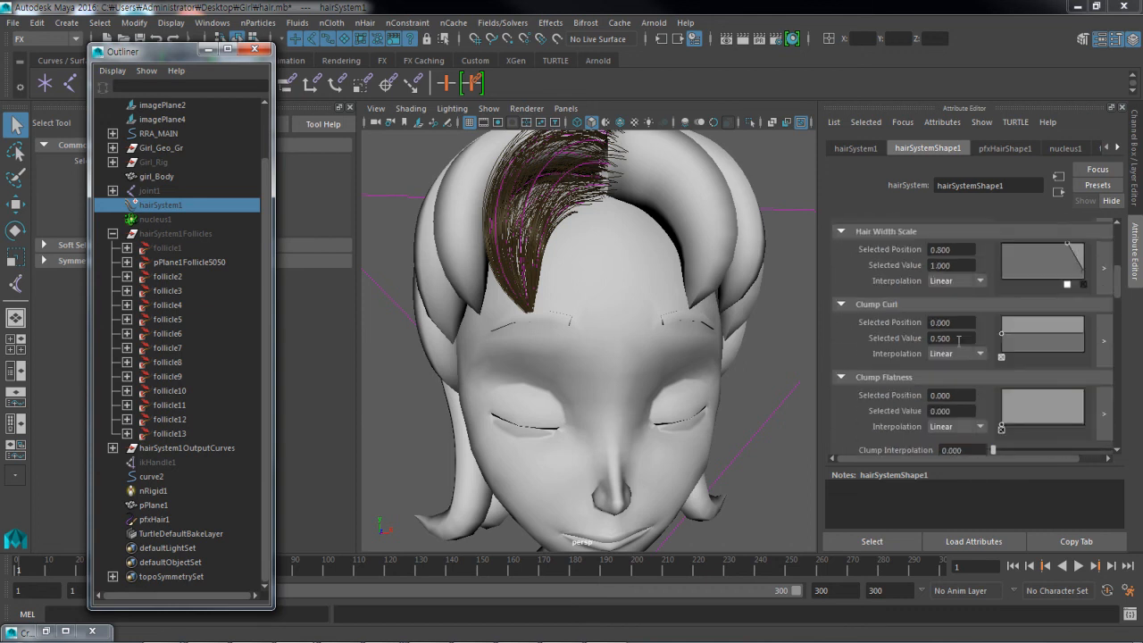
pyautogui.scroll(5, 958, 341)
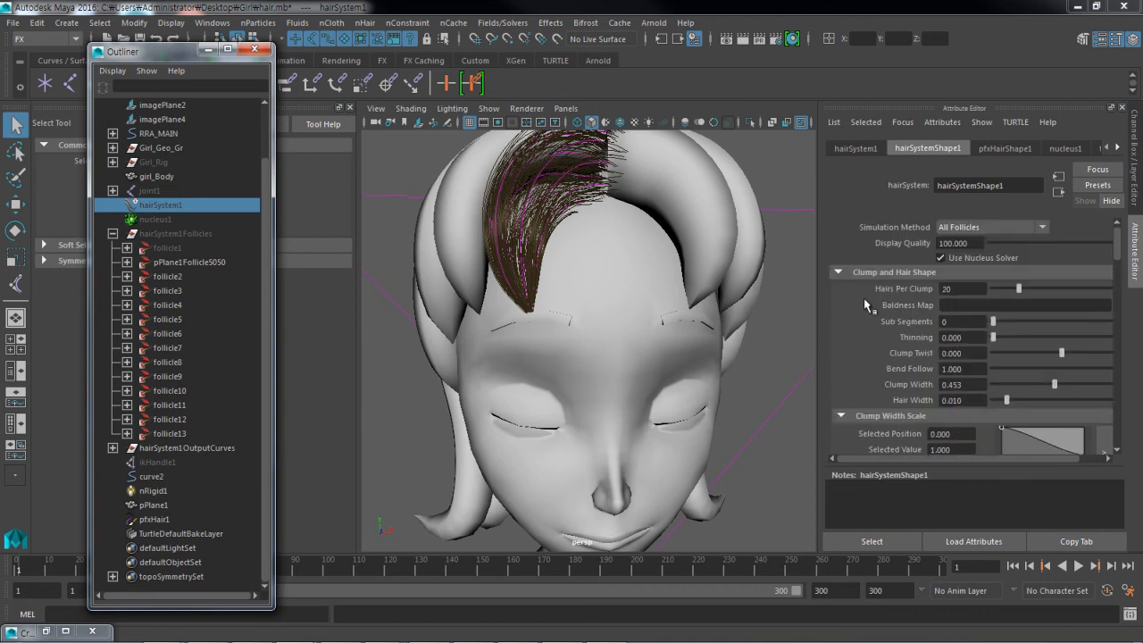
pyautogui.scroll(-4, 863, 304)
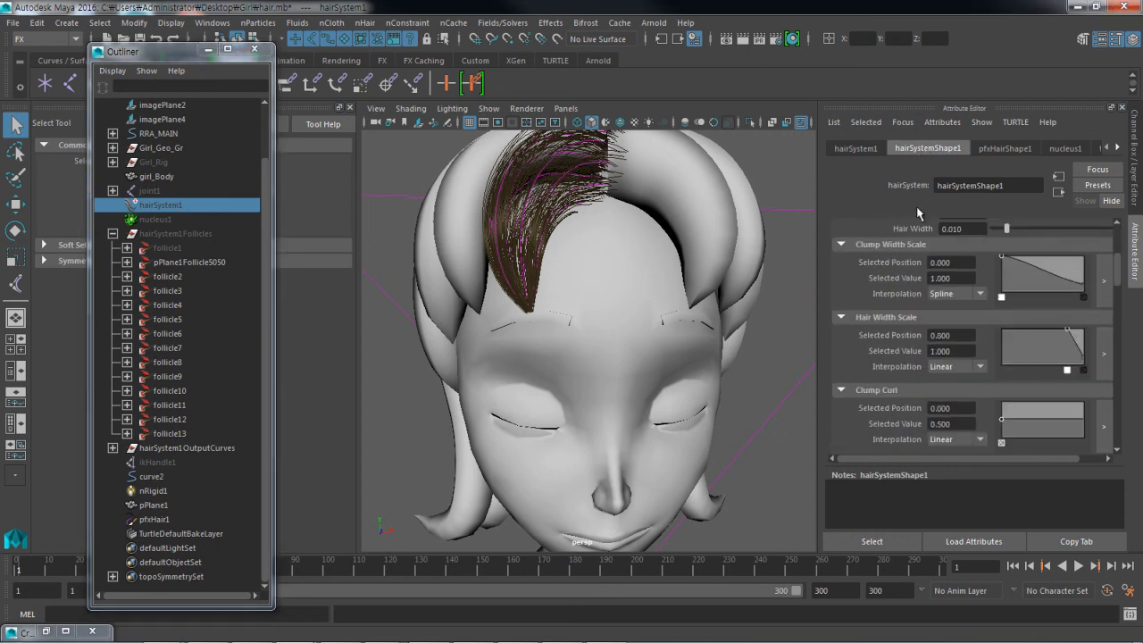
pyautogui.scroll(4, 913, 304)
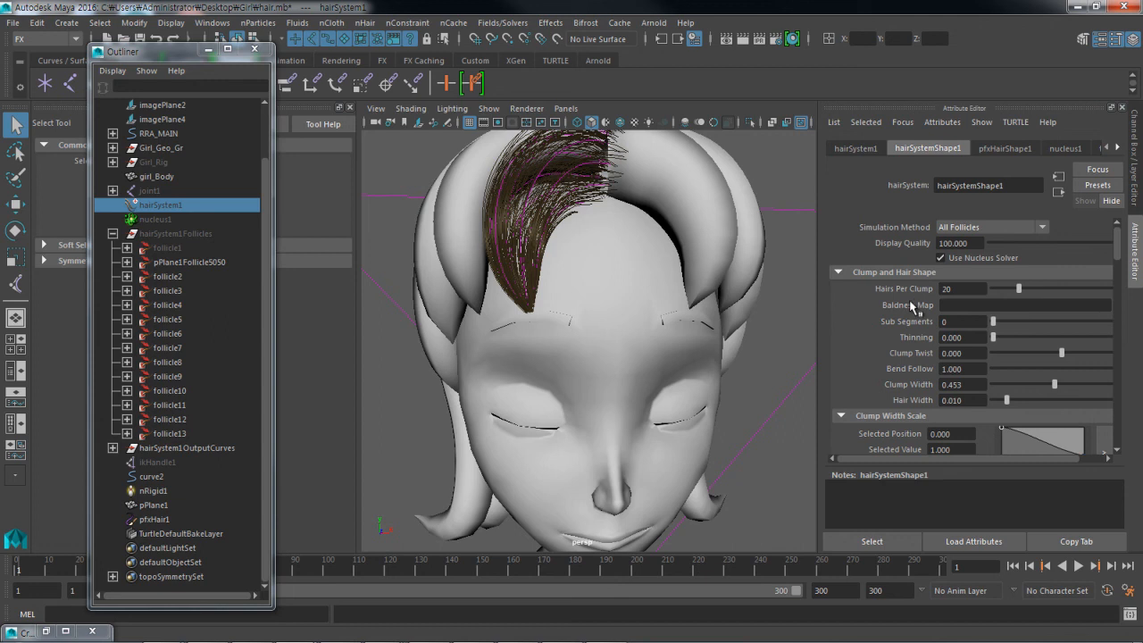
pyautogui.scroll(-1, 857, 303)
pyautogui.scroll(1, 858, 309)
# Step: Set hairSystemShape1's Start Curve Attract to 0.5, with the Clump and Hair Shape and Collisions sections collapsed
pyautogui.click(839, 272)
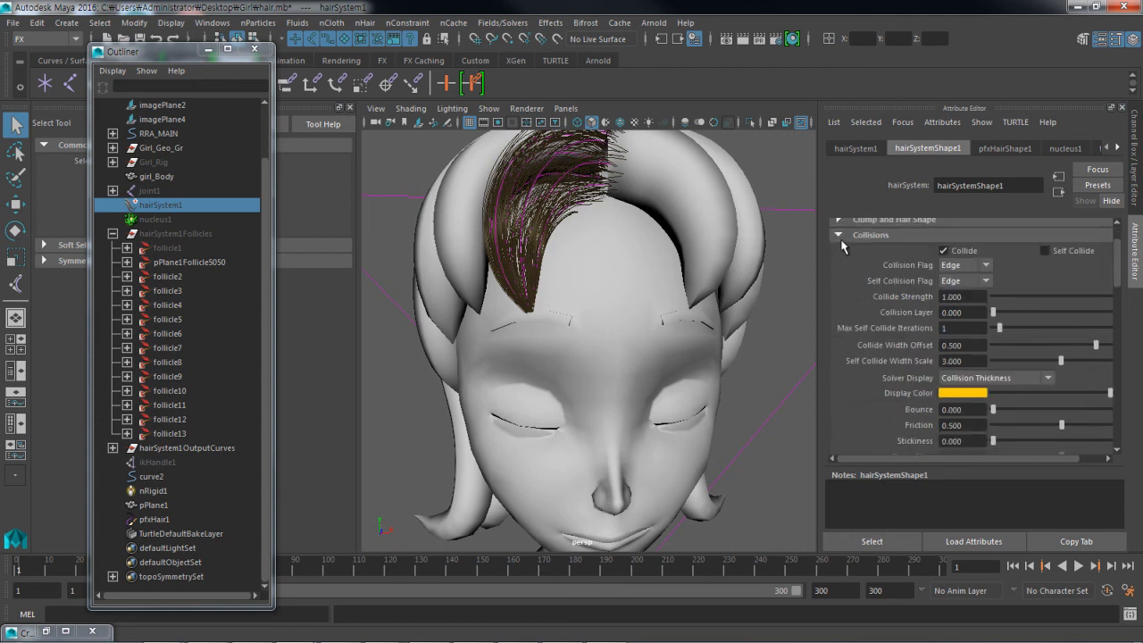
pyautogui.click(839, 236)
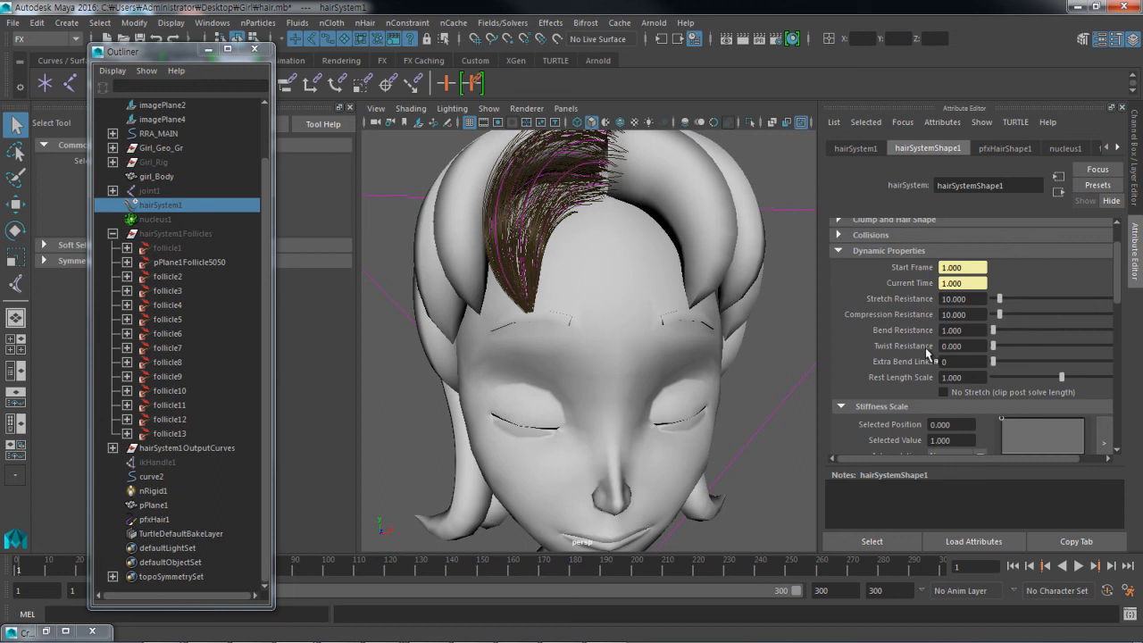
pyautogui.scroll(-3, 924, 347)
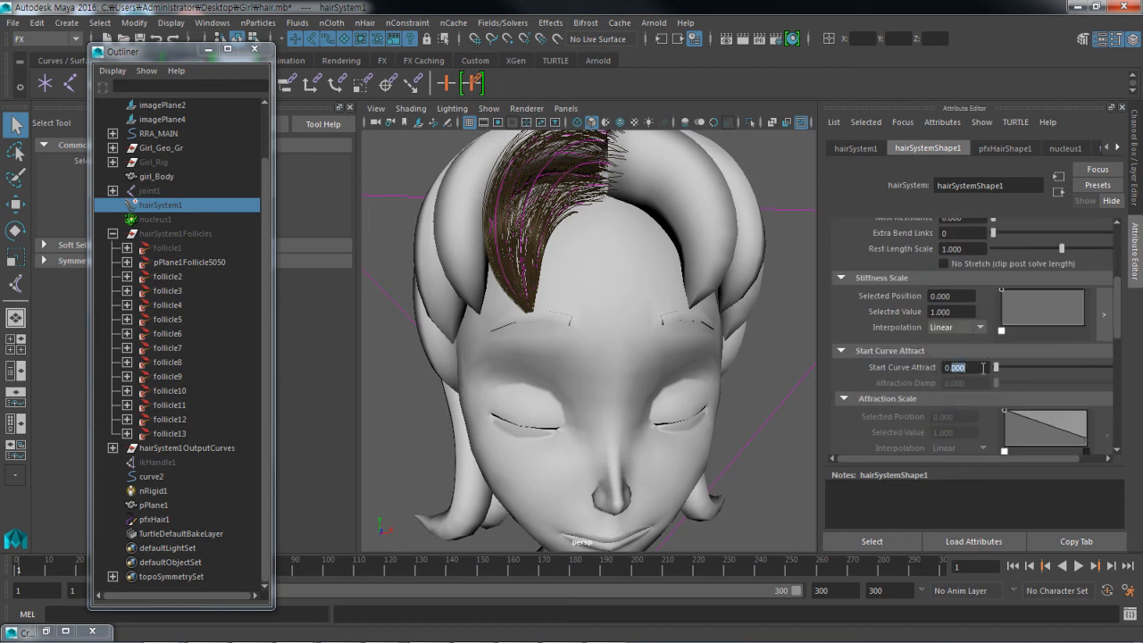
pyautogui.write('0.5')
pyautogui.press('Return')
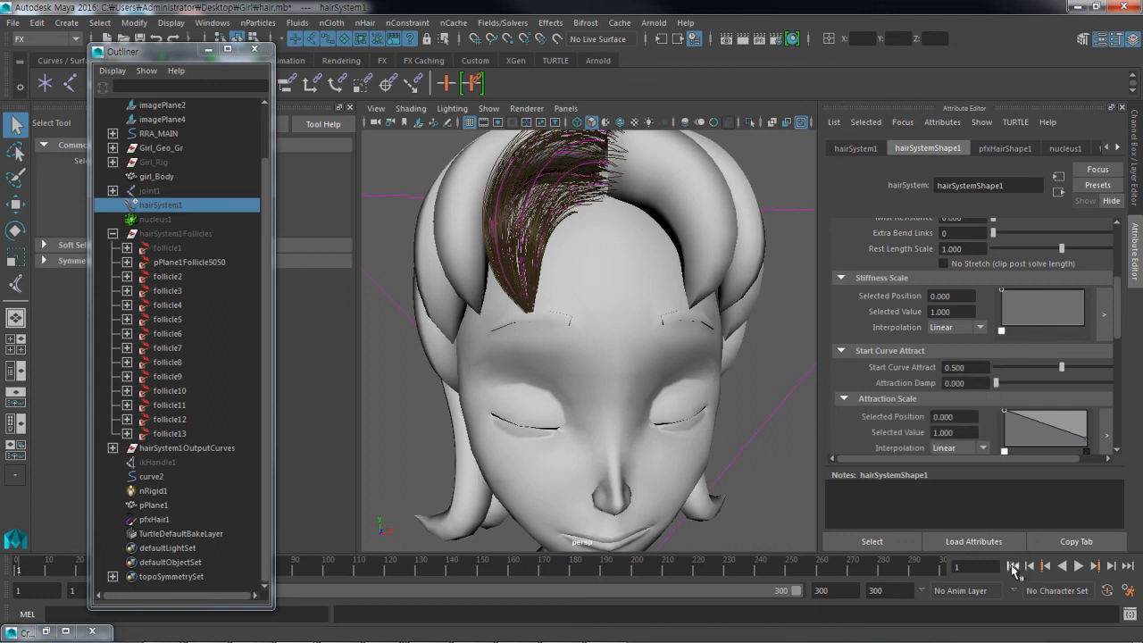
# Step: Play the front hair simulation, examine how the strands hold their shape from several angles, and stop the playback
pyautogui.click(1077, 566)
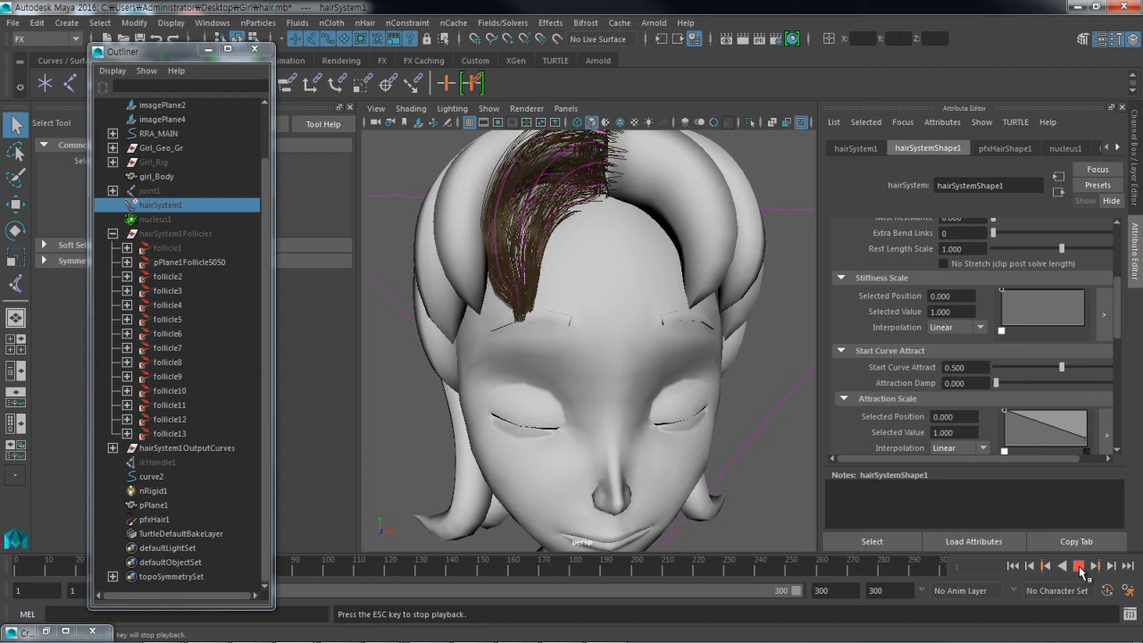
pyautogui.click(1077, 566)
pyautogui.keyDown('alt'); pyautogui.moveTo(738, 461); pyautogui.dragTo(679, 419); pyautogui.keyUp('alt')
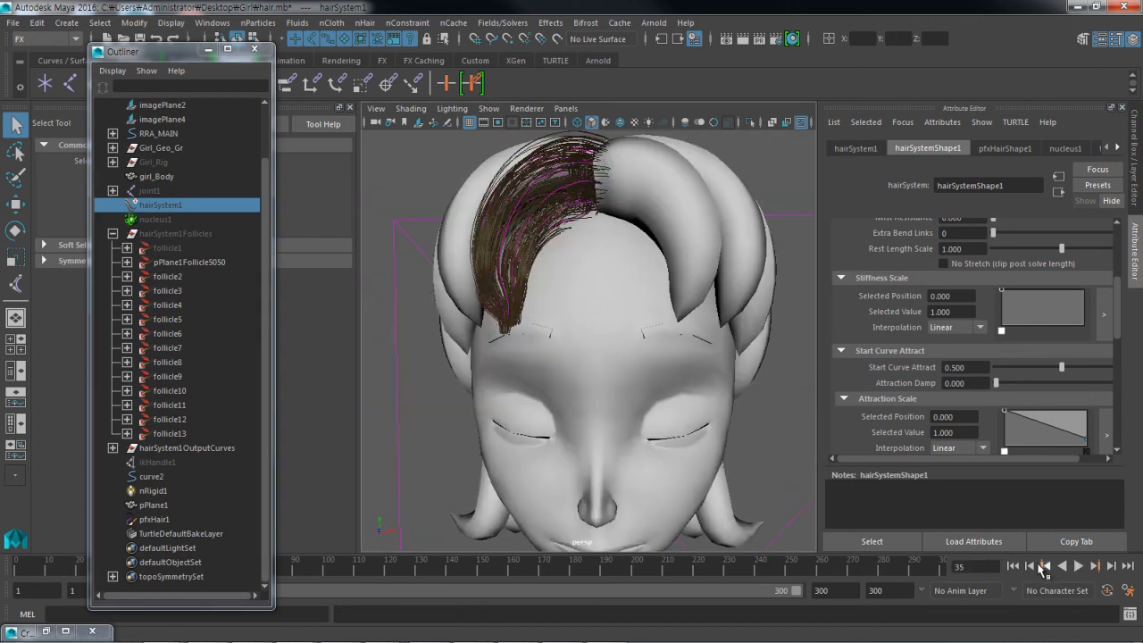
pyautogui.click(1079, 566)
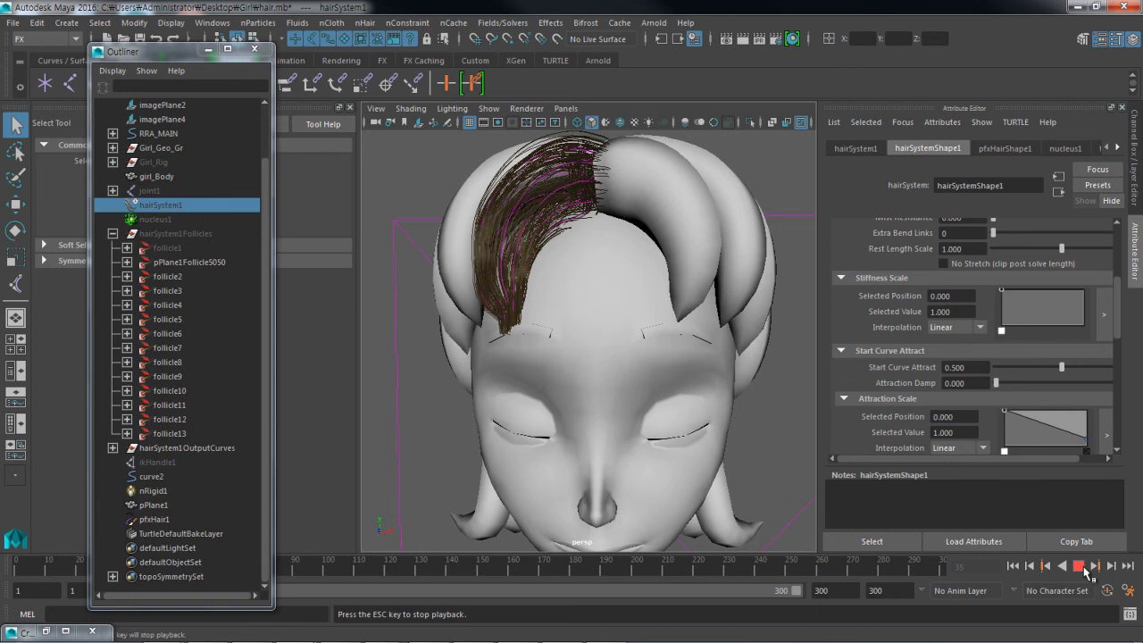
pyautogui.keyDown('alt'); pyautogui.moveTo(625, 270); pyautogui.dragTo(582, 299); pyautogui.keyUp('alt')
pyautogui.keyDown('alt'); pyautogui.moveTo(581, 298); pyautogui.dragTo(500, 298, button='right'); pyautogui.keyUp('alt')
pyautogui.keyDown('alt'); pyautogui.moveTo(603, 371); pyautogui.dragTo(565, 387); pyautogui.keyUp('alt')
pyautogui.keyDown('alt'); pyautogui.moveTo(566, 388); pyautogui.dragTo(475, 448, button='middle'); pyautogui.keyUp('alt')
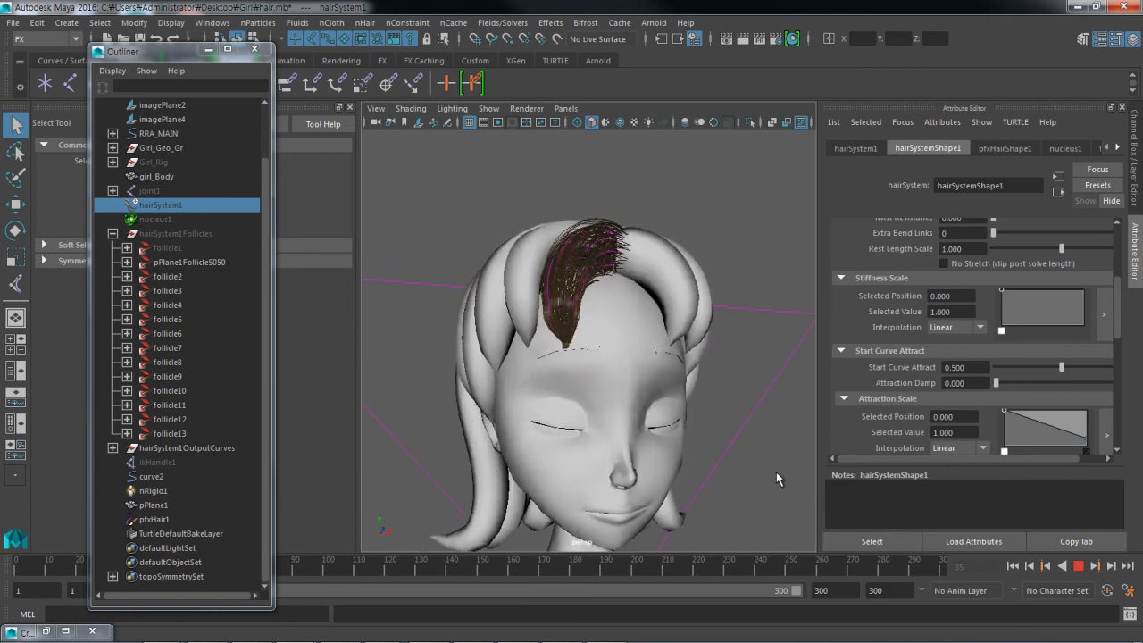
pyautogui.click(1079, 567)
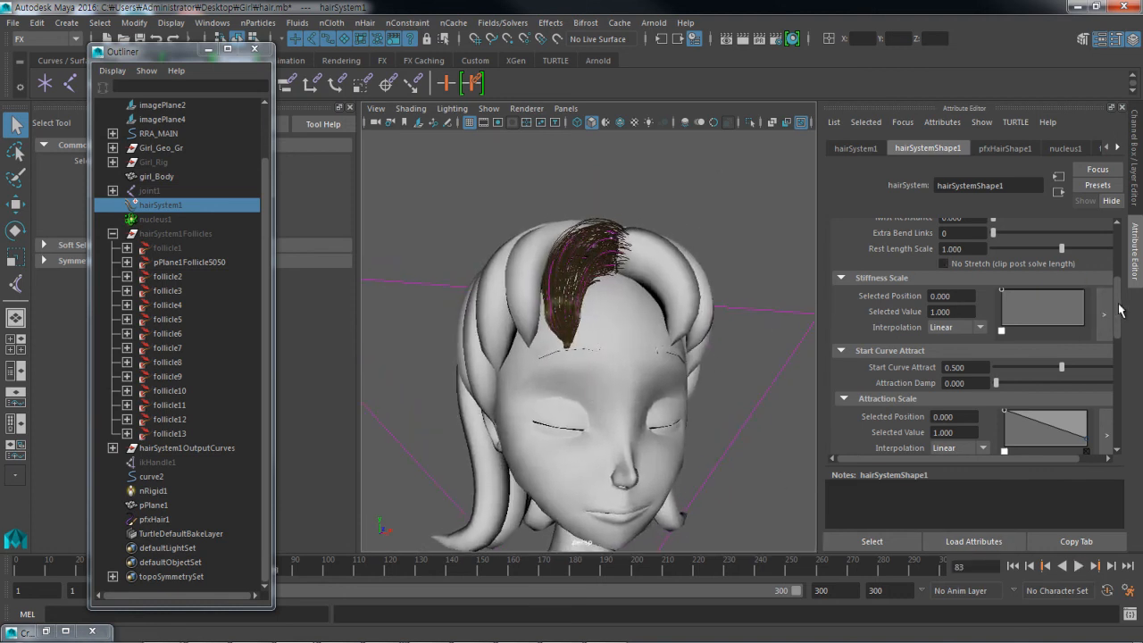
# Step: Set hairSystemShape1's Thinning to about 0.179 and its Hairs Per Clump to 45
pyautogui.moveTo(1121, 310); pyautogui.dragTo(1115, 225)
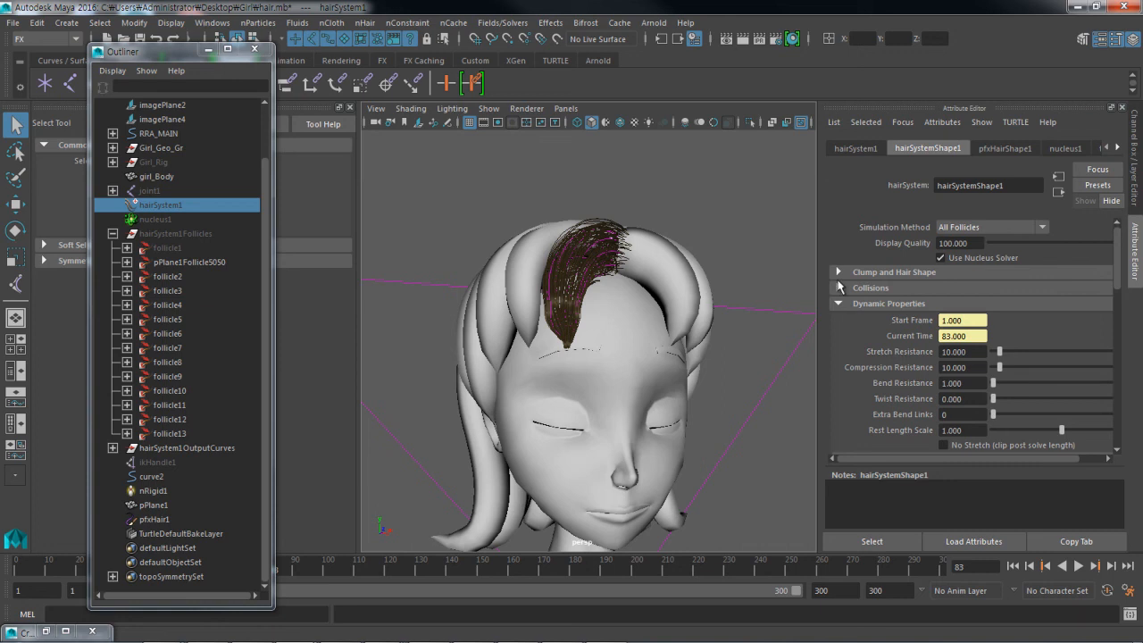
pyautogui.click(844, 272)
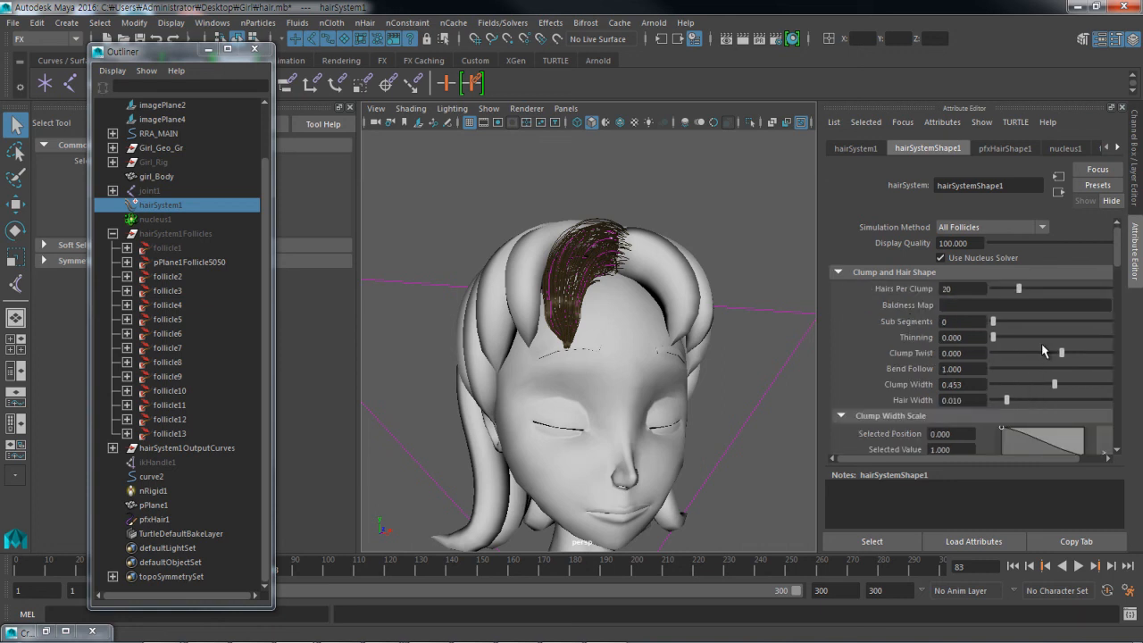
pyautogui.moveTo(993, 343); pyautogui.dragTo(1018, 343)
pyautogui.keyDown('alt'); pyautogui.moveTo(541, 265); pyautogui.dragTo(577, 268); pyautogui.keyUp('alt')
pyautogui.scroll(5, 572, 272)
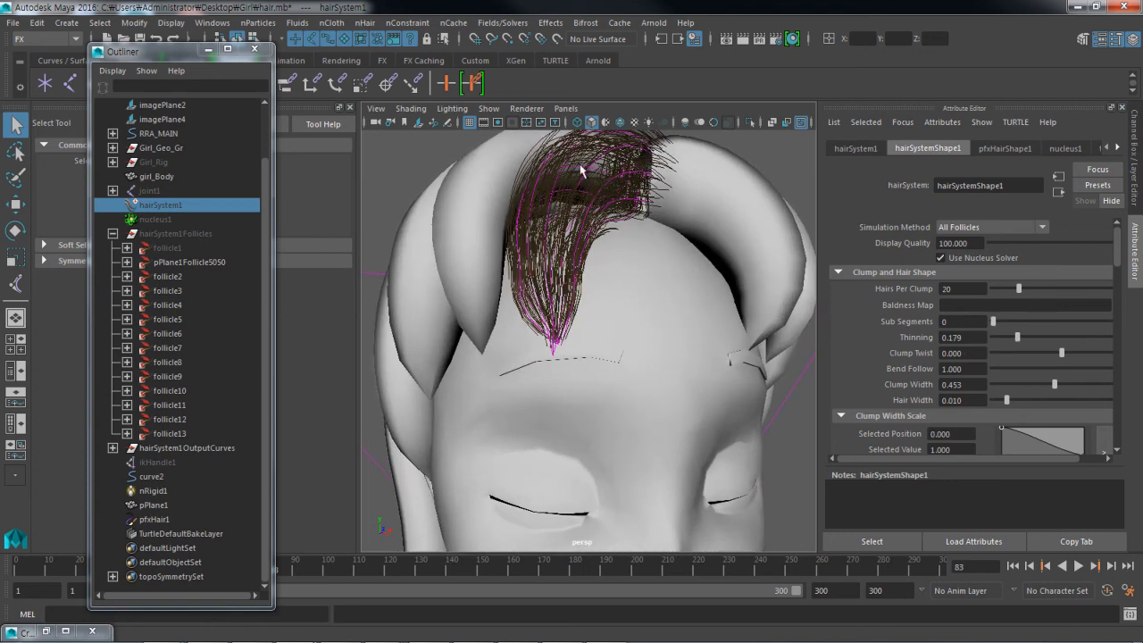
pyautogui.moveTo(1019, 297); pyautogui.dragTo(1053, 287)
pyautogui.keyDown('alt'); pyautogui.moveTo(558, 248); pyautogui.dragTo(788, 323); pyautogui.keyUp('alt')
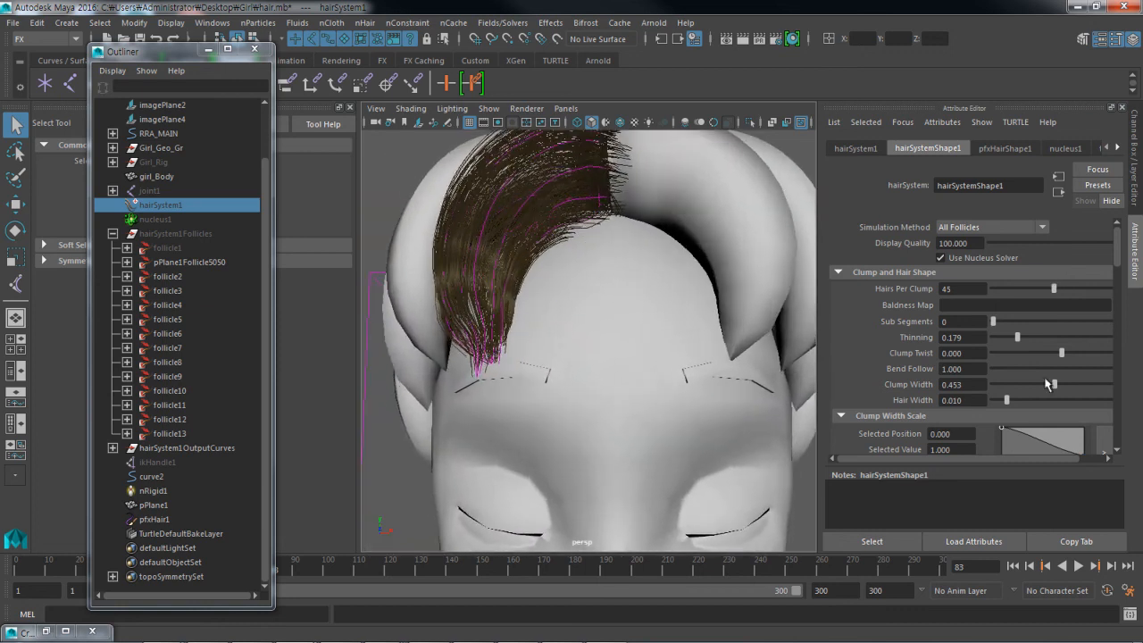
# Step: Look over the width scale and clump curl ramps, try a Clump Twist change on hairSystemShape1, and undo it
pyautogui.moveTo(1121, 255); pyautogui.dragTo(1113, 291)
pyautogui.keyDown('alt'); pyautogui.moveTo(509, 268); pyautogui.dragTo(460, 236); pyautogui.keyUp('alt')
pyautogui.keyDown('alt'); pyautogui.moveTo(460, 236); pyautogui.dragTo(612, 328, button='right'); pyautogui.keyUp('alt')
pyautogui.keyDown('alt'); pyautogui.moveTo(600, 304); pyautogui.dragTo(546, 317, button='middle'); pyautogui.keyUp('alt')
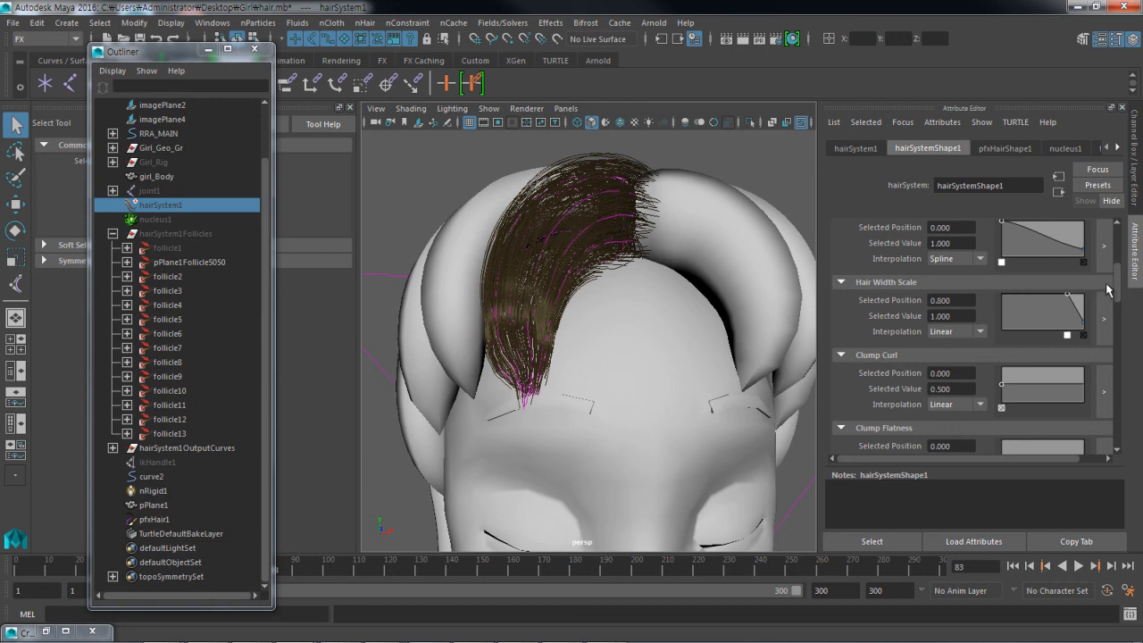
pyautogui.moveTo(1114, 280); pyautogui.dragTo(1111, 246)
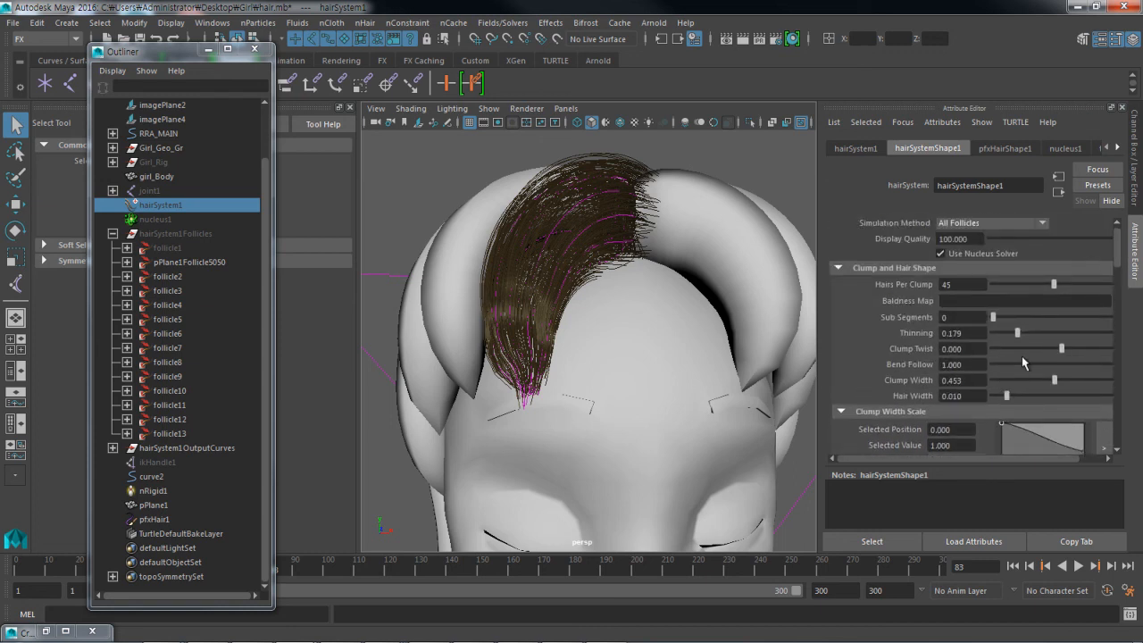
pyautogui.moveTo(1064, 349)
pyautogui.mouseDown()
pyautogui.moveTo(1049, 352)
pyautogui.moveTo(1064, 354)
pyautogui.mouseUp()
pyautogui.hotkey('ctrl', 'z')
# Step: Select curve11 within the front hair and examine the strands from above
pyautogui.scroll(-5, 581, 327)
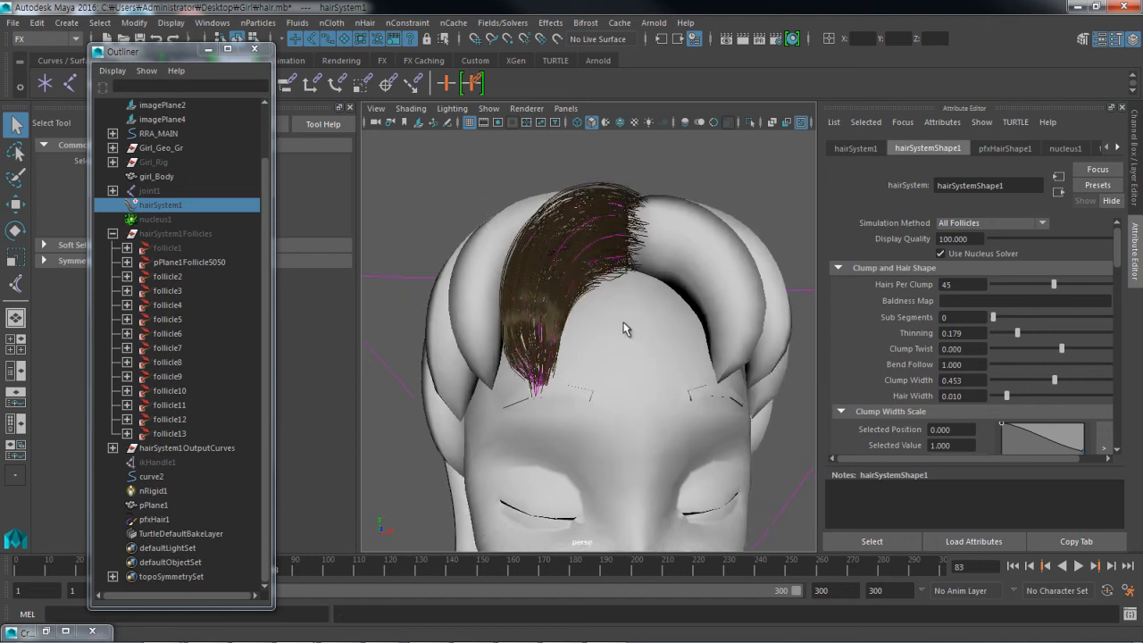
pyautogui.scroll(5, 530, 263)
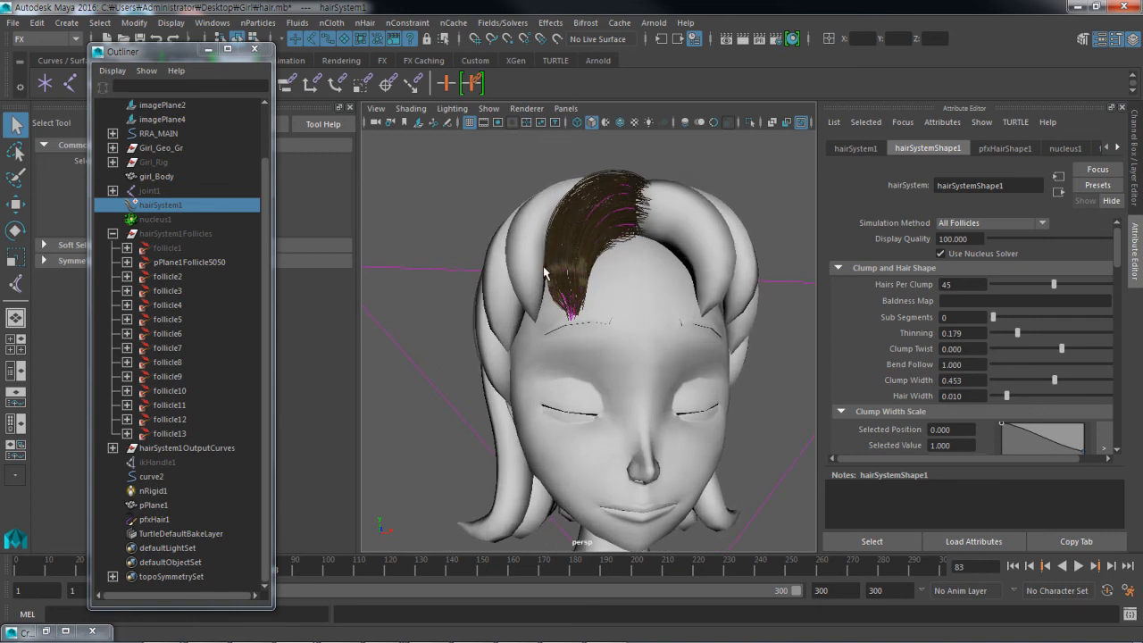
pyautogui.keyDown('alt'); pyautogui.moveTo(526, 295); pyautogui.dragTo(543, 308, button='right'); pyautogui.keyUp('alt')
pyautogui.click(536, 234)
pyautogui.keyDown('alt'); pyautogui.moveTo(535, 234); pyautogui.dragTo(547, 317); pyautogui.keyUp('alt')
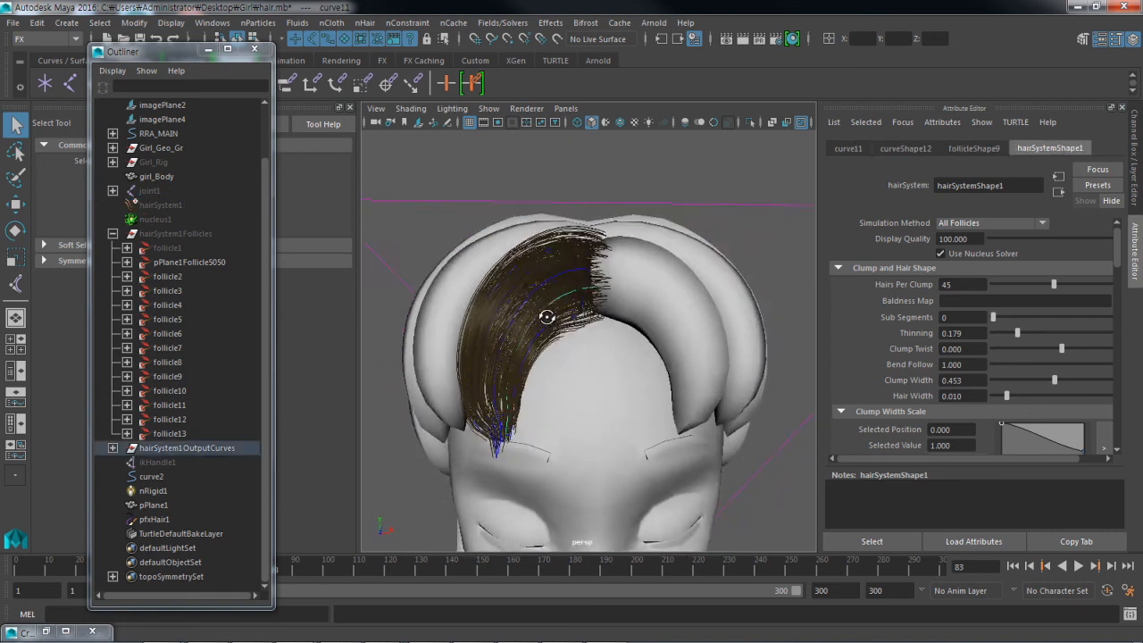
# Step: Examine the front hair beside the neighbouring polygon strand from the front, selecting the strand and pfxHair1 in turn, and clear the selection
pyautogui.click(452, 239)
pyautogui.scroll(-3, 469, 289)
pyautogui.keyDown('alt'); pyautogui.moveTo(469, 289); pyautogui.dragTo(507, 315); pyautogui.keyUp('alt')
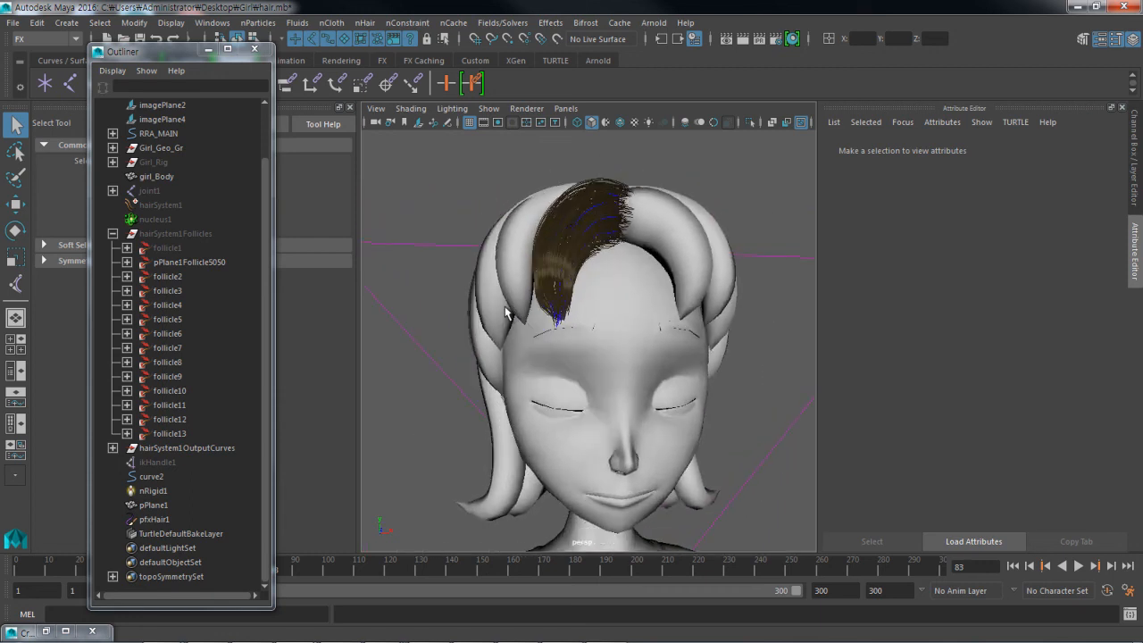
pyautogui.click(508, 293)
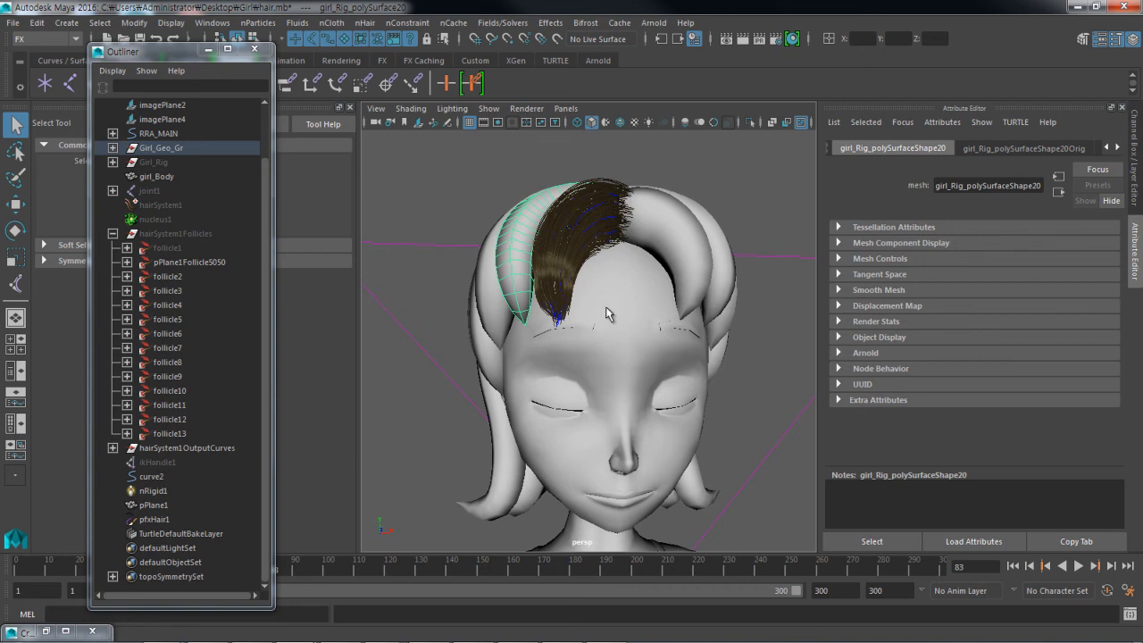
pyautogui.click(598, 185)
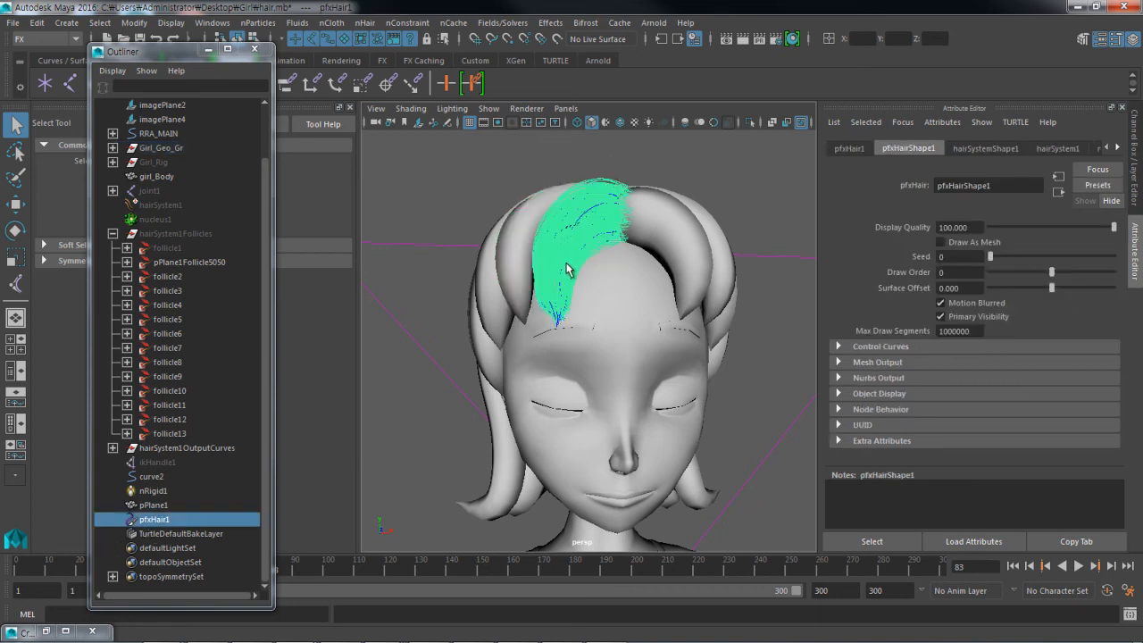
pyautogui.click(484, 175)
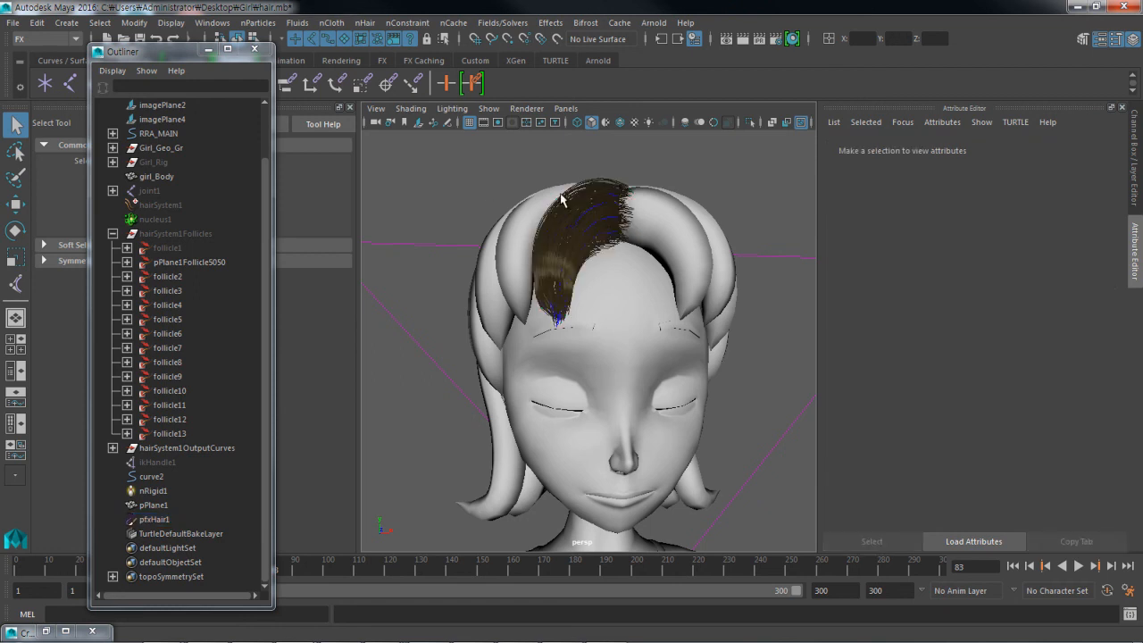
pyautogui.click(595, 178)
pyautogui.click(473, 163)
pyautogui.click(517, 172)
pyautogui.click(602, 183)
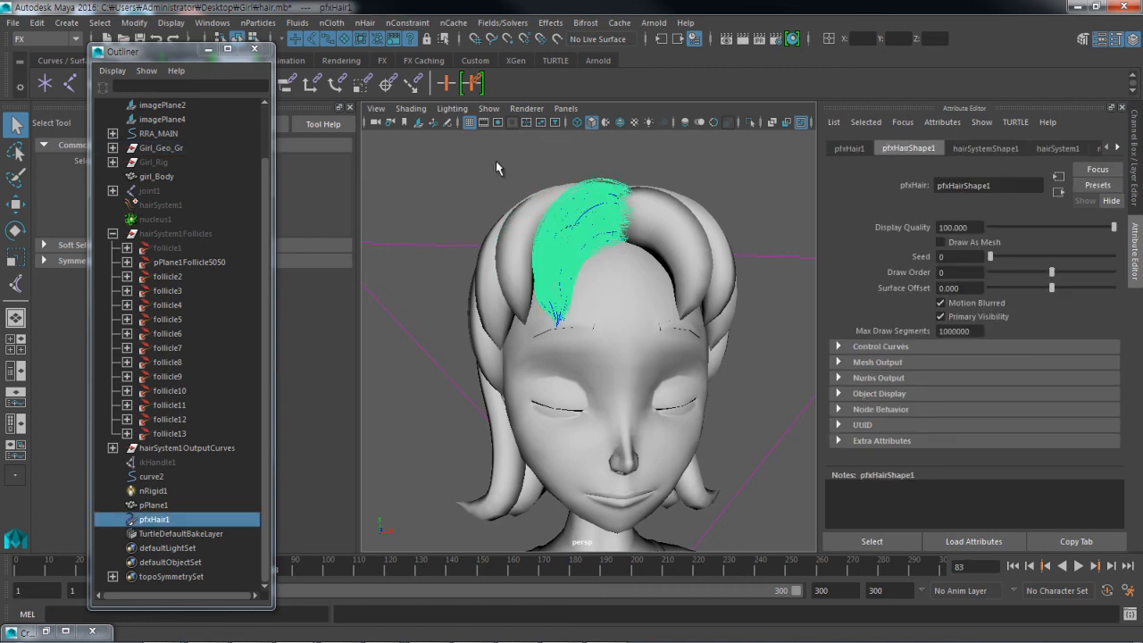
pyautogui.click(495, 160)
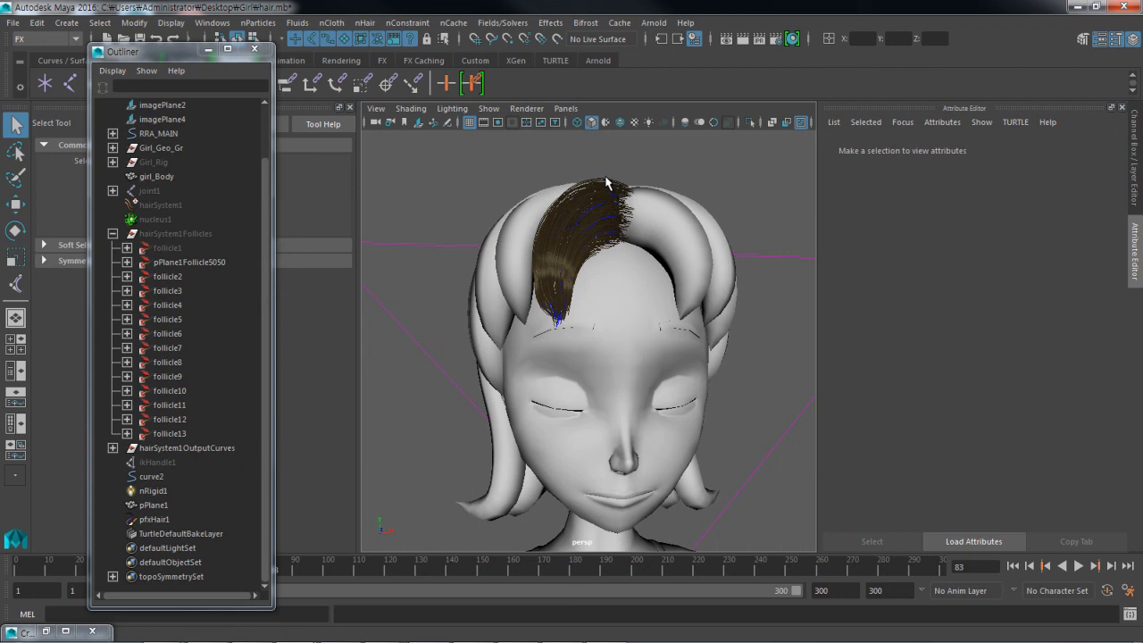
pyautogui.keyDown('alt'); pyautogui.moveTo(506, 301); pyautogui.dragTo(510, 290, button='middle'); pyautogui.keyUp('alt')
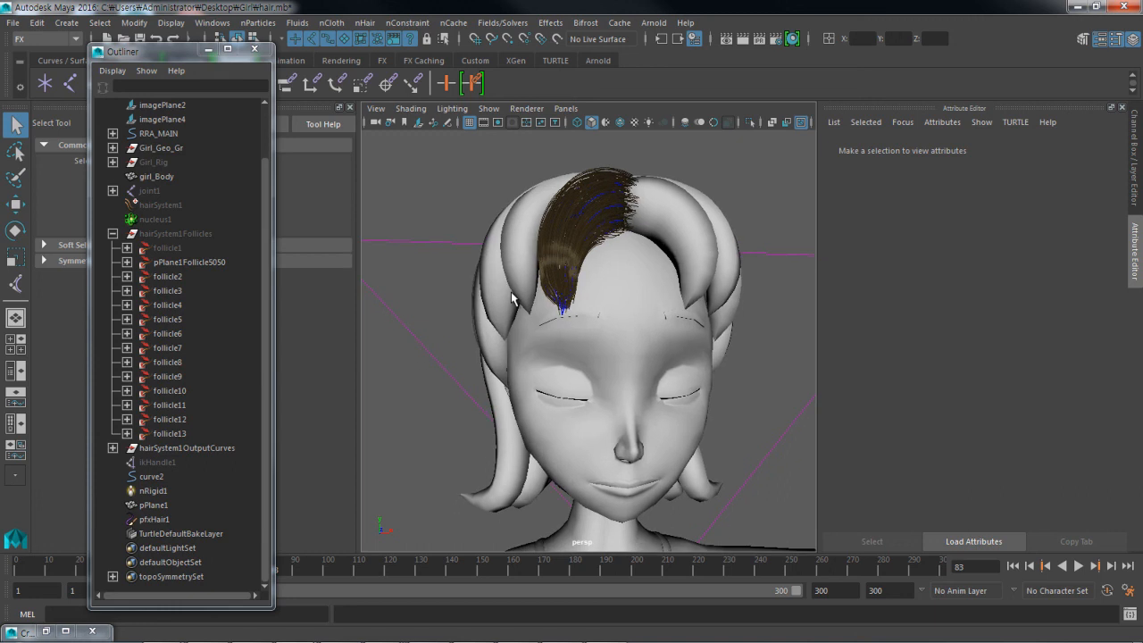